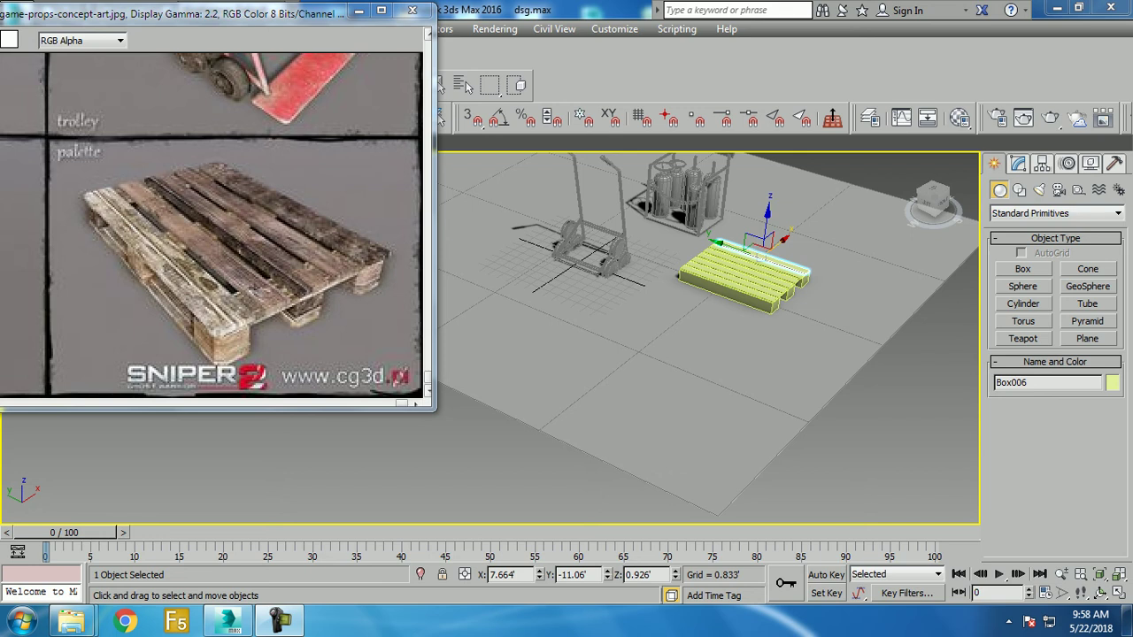
Step: Zoom in to inspect the pallet planks, zoom back out, and select all objects with Ctrl+A
{"action": "middle_click_drag", "start_coordinate": [708, 337], "coordinate": [619, 345]}
{"action": "scroll", "coordinate": [753, 225], "scroll_direction": "up", "scroll_amount": 2}
{"action": "scroll", "coordinate": [752, 226], "scroll_direction": "up", "scroll_amount": 3}
{"action": "scroll", "coordinate": [752, 226], "scroll_direction": "up", "scroll_amount": 3}
{"action": "scroll", "coordinate": [752, 226], "scroll_direction": "up", "scroll_amount": 2}
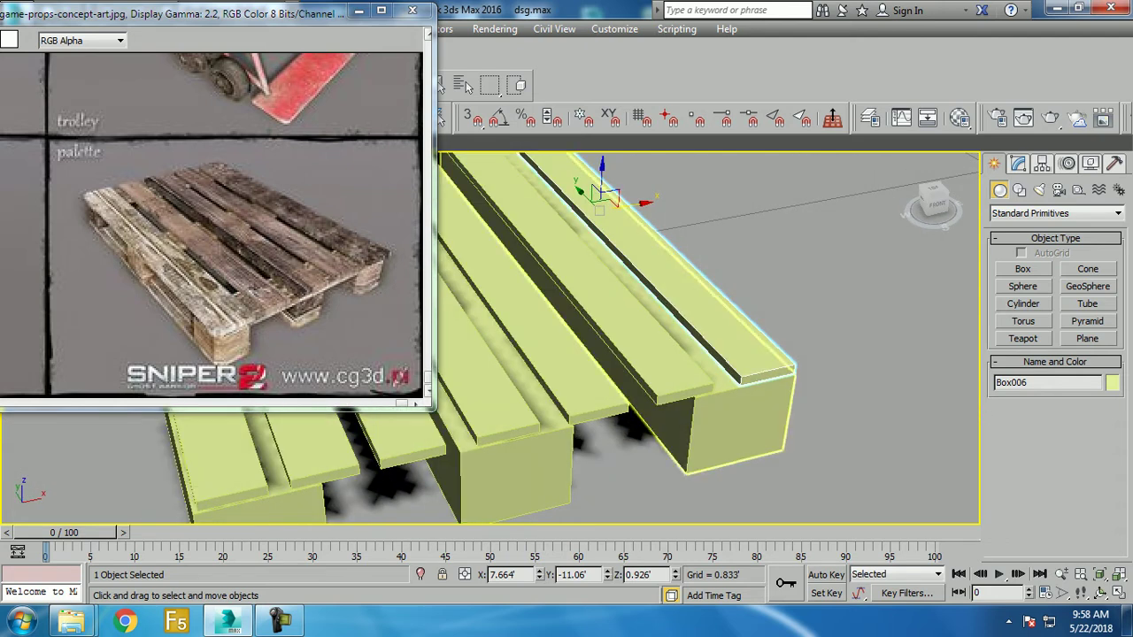
{"action": "scroll", "coordinate": [624, 326], "scroll_direction": "down", "scroll_amount": 8}
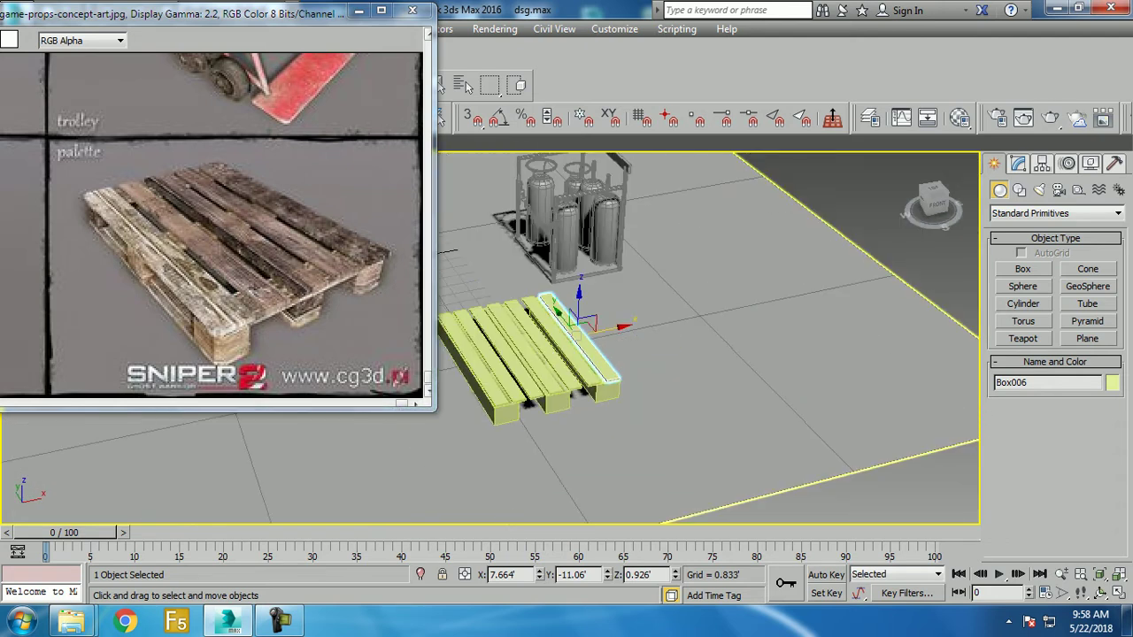
{"action": "key", "text": "ctrl+a"}
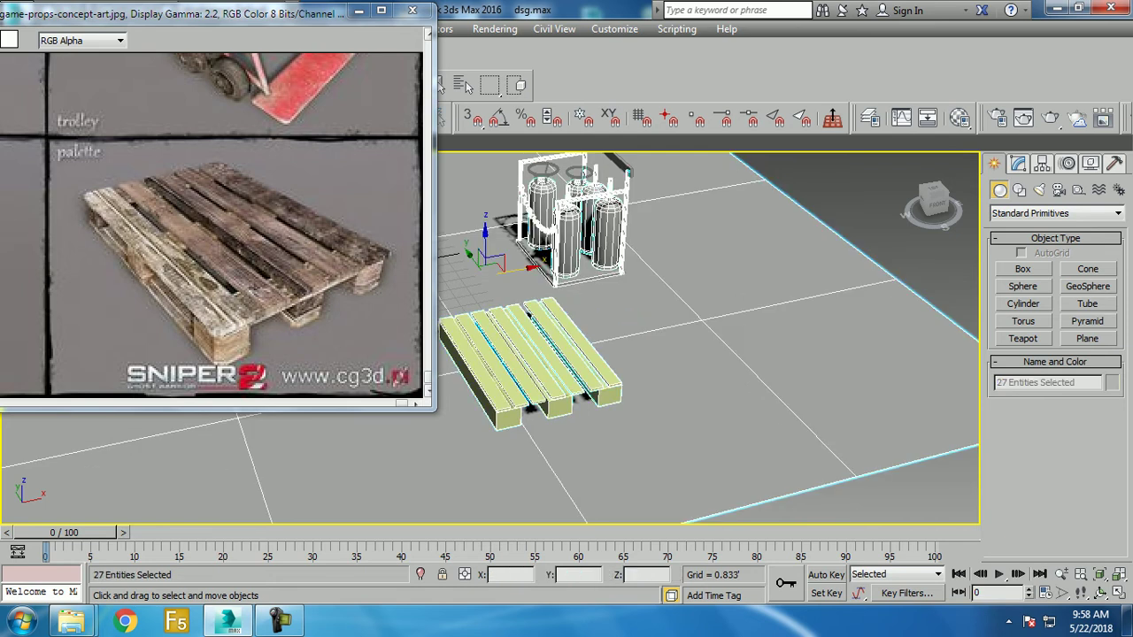
Step: Convert the selection to Editable Poly and select the top-right plank, Box006
{"action": "right_click", "coordinate": [493, 344]}
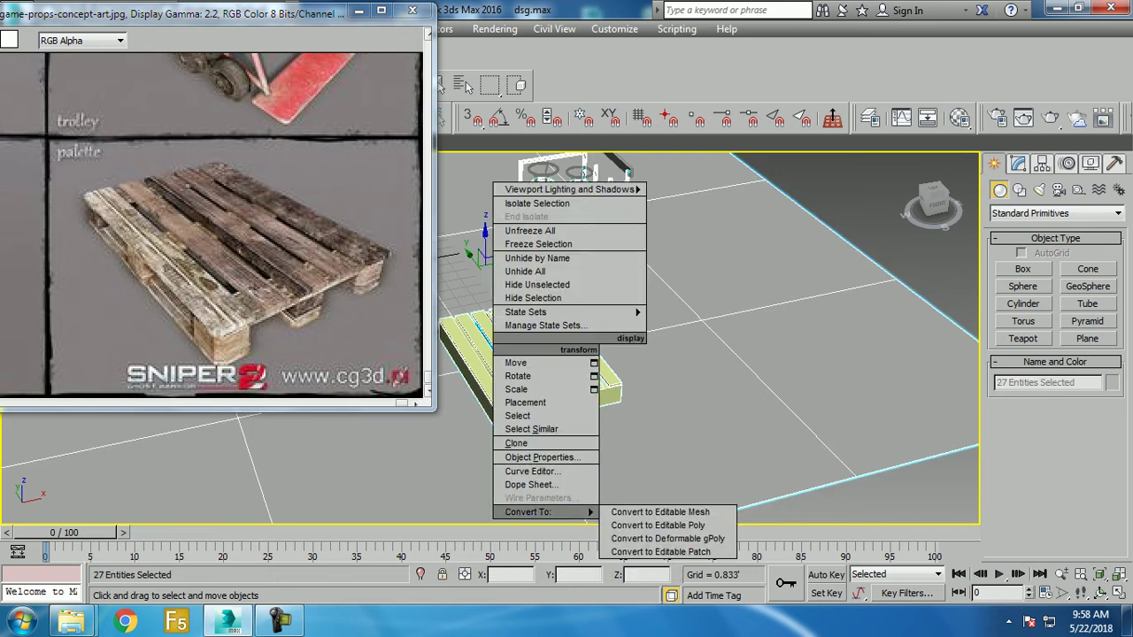
{"action": "left_click", "coordinate": [646, 526]}
{"action": "scroll", "coordinate": [577, 391], "scroll_direction": "up", "scroll_amount": 1}
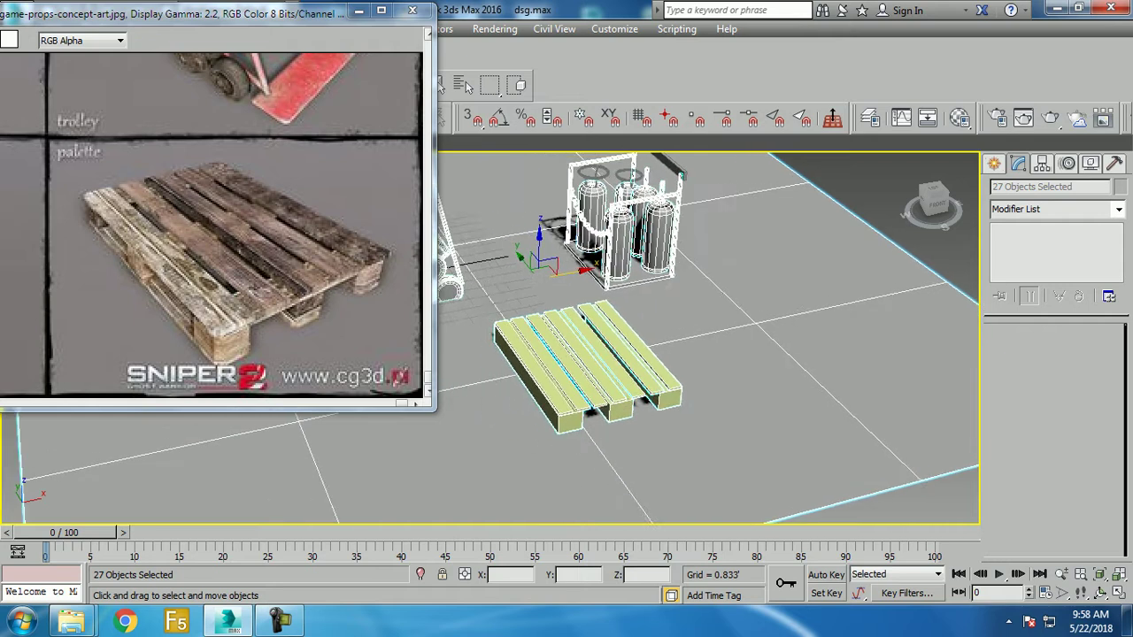
{"action": "scroll", "coordinate": [577, 391], "scroll_direction": "up", "scroll_amount": 2}
{"action": "scroll", "coordinate": [577, 391], "scroll_direction": "up", "scroll_amount": 2}
{"action": "scroll", "coordinate": [577, 391], "scroll_direction": "up", "scroll_amount": 2}
{"action": "left_click", "coordinate": [659, 266]}
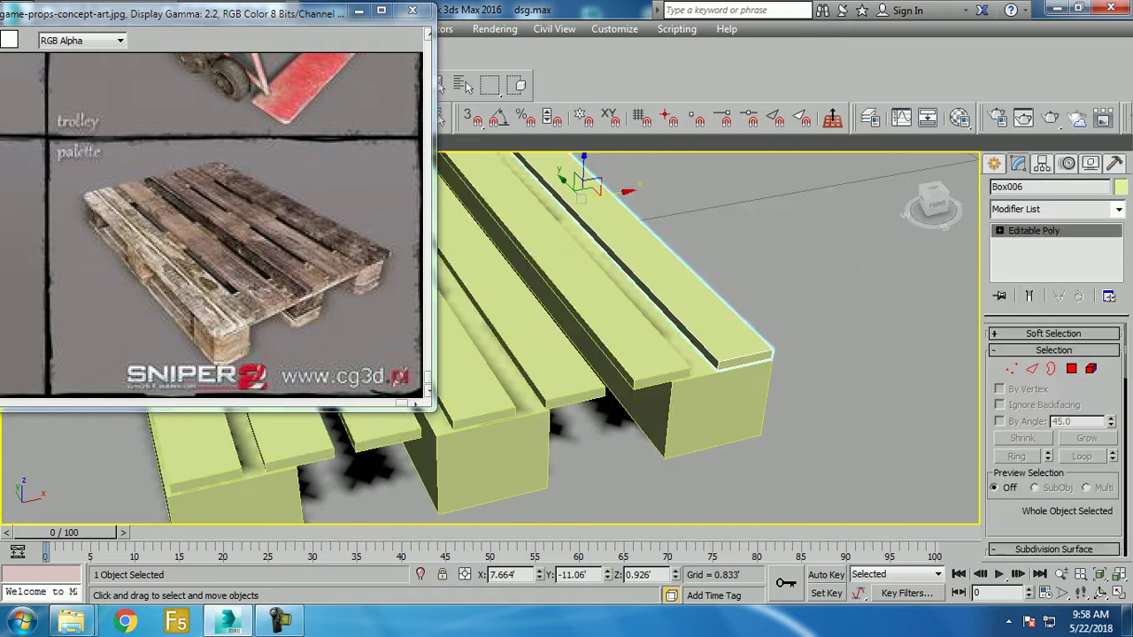
Step: Using Attach, join the middle plank to Box006
{"action": "scroll", "coordinate": [1054, 442], "scroll_direction": "down", "scroll_amount": 3}
{"action": "scroll", "coordinate": [1053, 443], "scroll_direction": "down", "scroll_amount": 1}
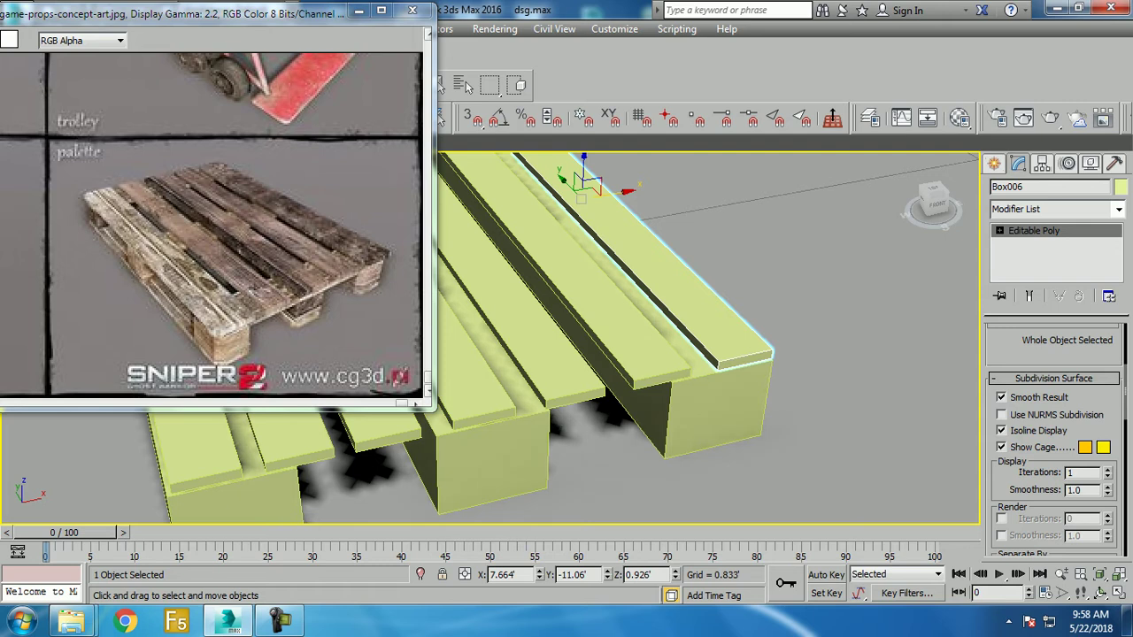
{"action": "scroll", "coordinate": [1053, 442], "scroll_direction": "down", "scroll_amount": 4}
{"action": "scroll", "coordinate": [1053, 442], "scroll_direction": "down", "scroll_amount": 1}
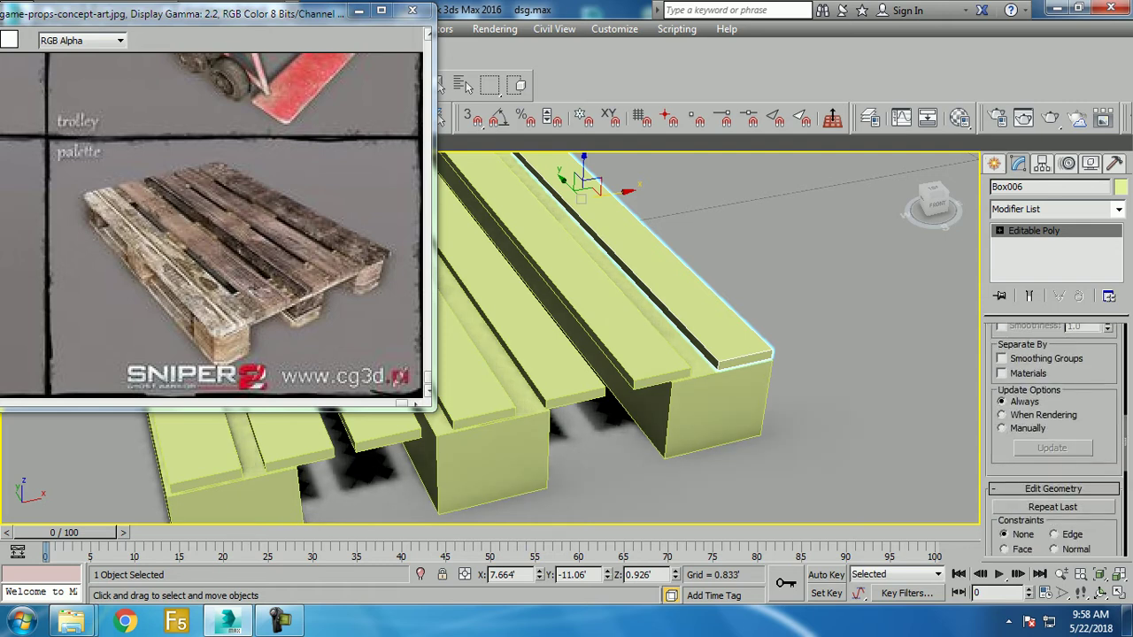
{"action": "scroll", "coordinate": [1053, 443], "scroll_direction": "down", "scroll_amount": 3}
{"action": "scroll", "coordinate": [1054, 442], "scroll_direction": "down", "scroll_amount": 1}
{"action": "left_click", "coordinate": [1015, 484]}
{"action": "left_click", "coordinate": [566, 284]}
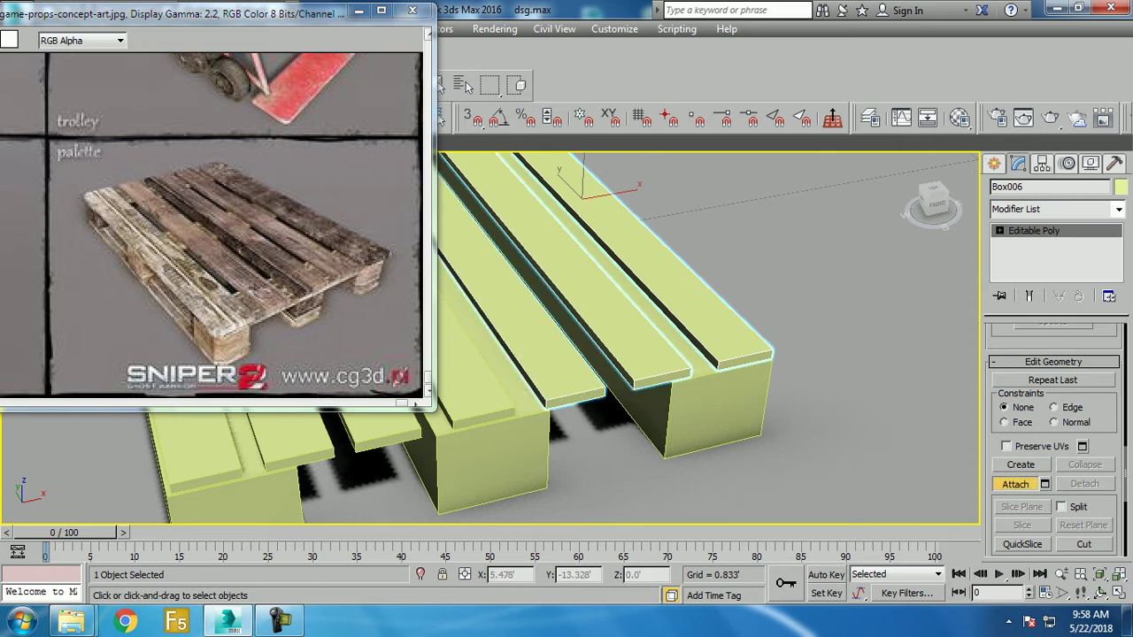
Step: Attach the four remaining planks to Box006 and view the combined pallet from above
{"action": "middle_click_drag", "start_coordinate": [567, 336], "coordinate": [726, 319]}
{"action": "left_click", "coordinate": [646, 283]}
{"action": "left_click", "coordinate": [588, 310]}
{"action": "left_click", "coordinate": [518, 345]}
{"action": "left_click", "coordinate": [460, 407]}
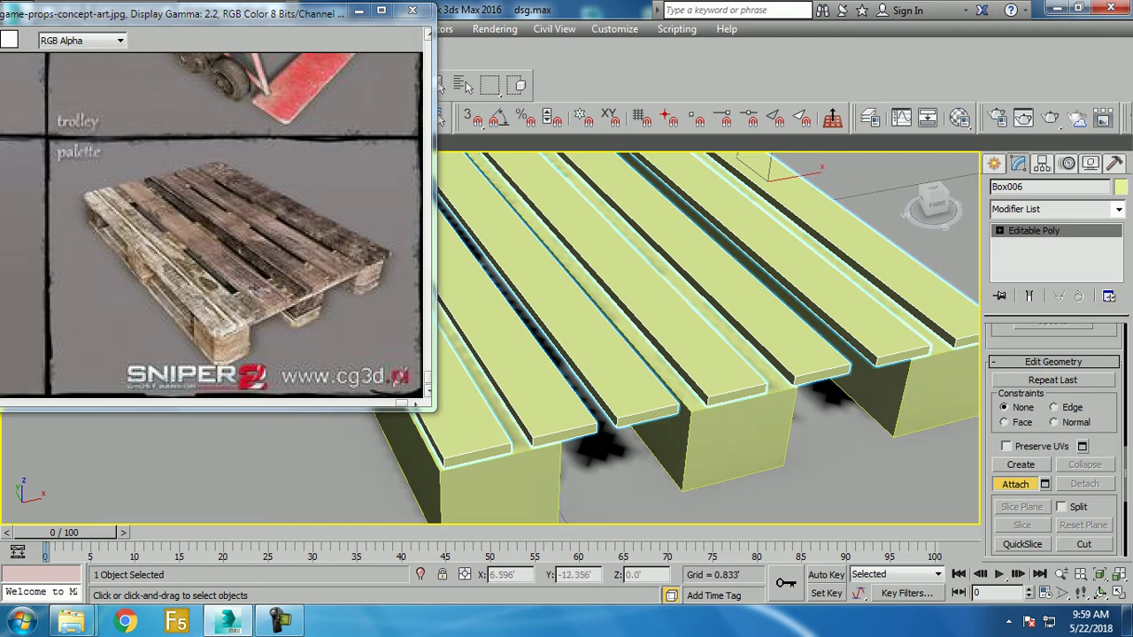
{"action": "key", "text": "Escape"}
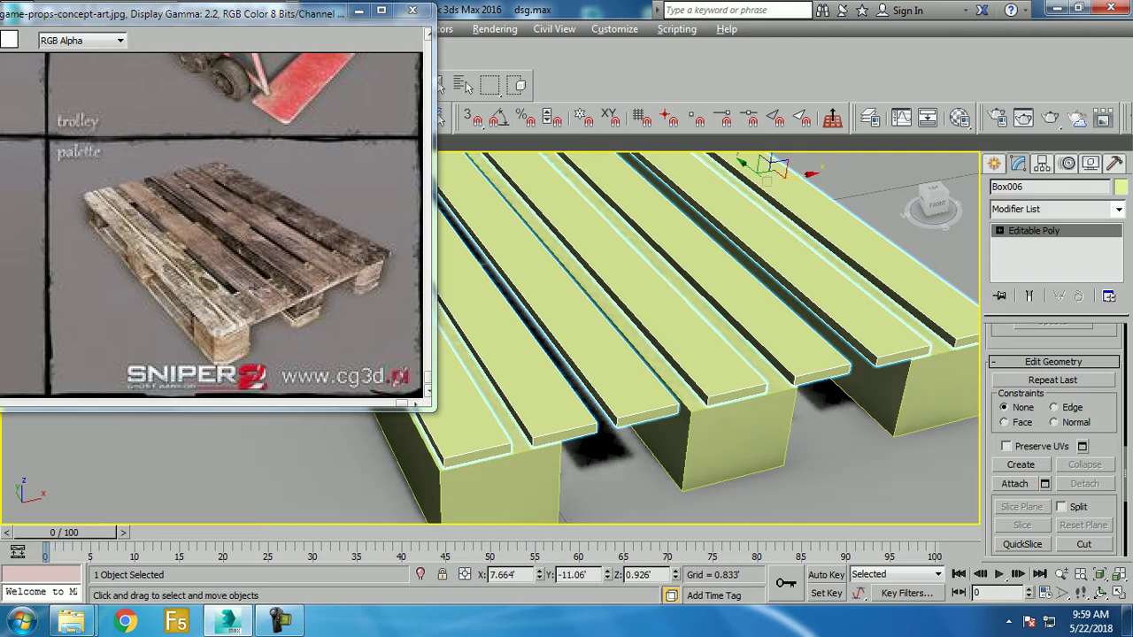
{"action": "middle_click_drag", "start_coordinate": [620, 336], "coordinate": [619, 266], "text": "alt"}
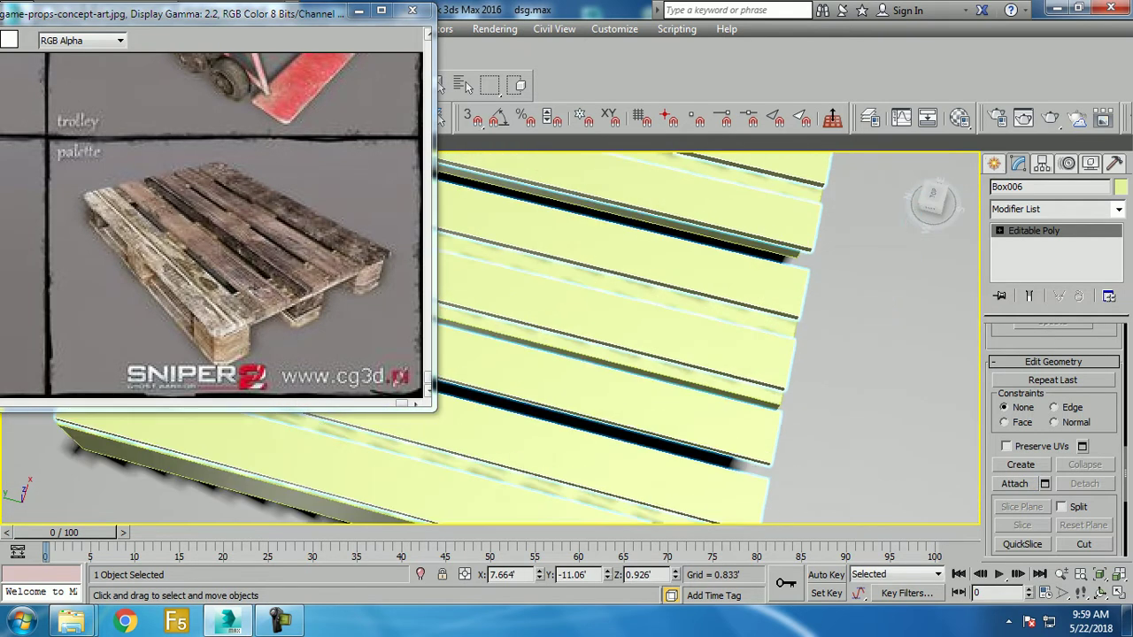
{"action": "scroll", "coordinate": [620, 336], "scroll_direction": "down", "scroll_amount": 6}
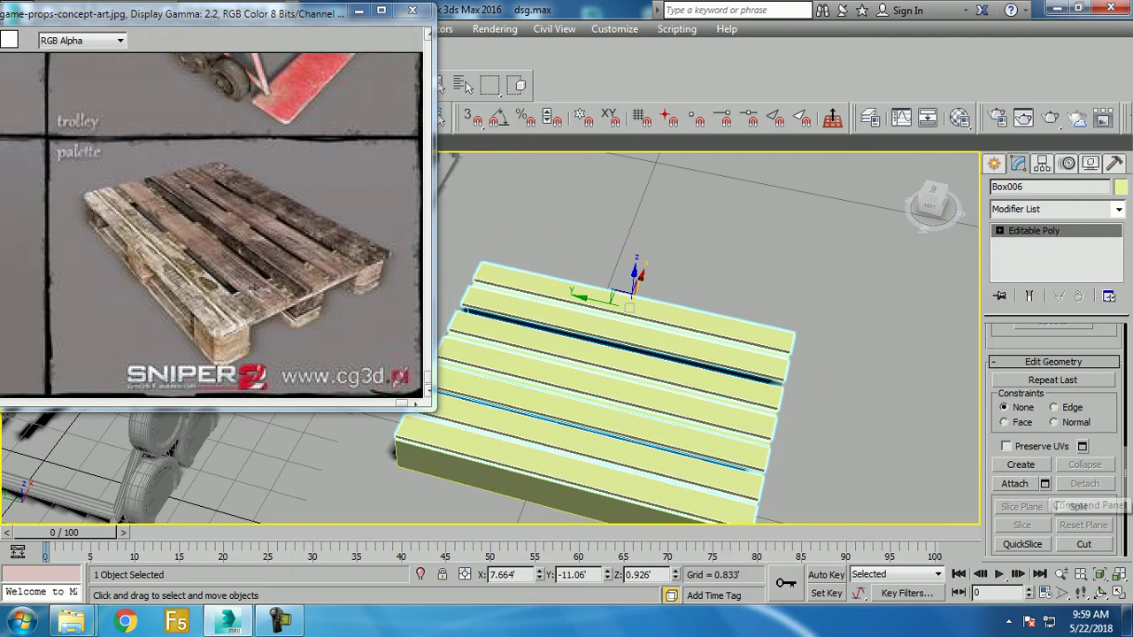
{"action": "left_click", "coordinate": [999, 230]}
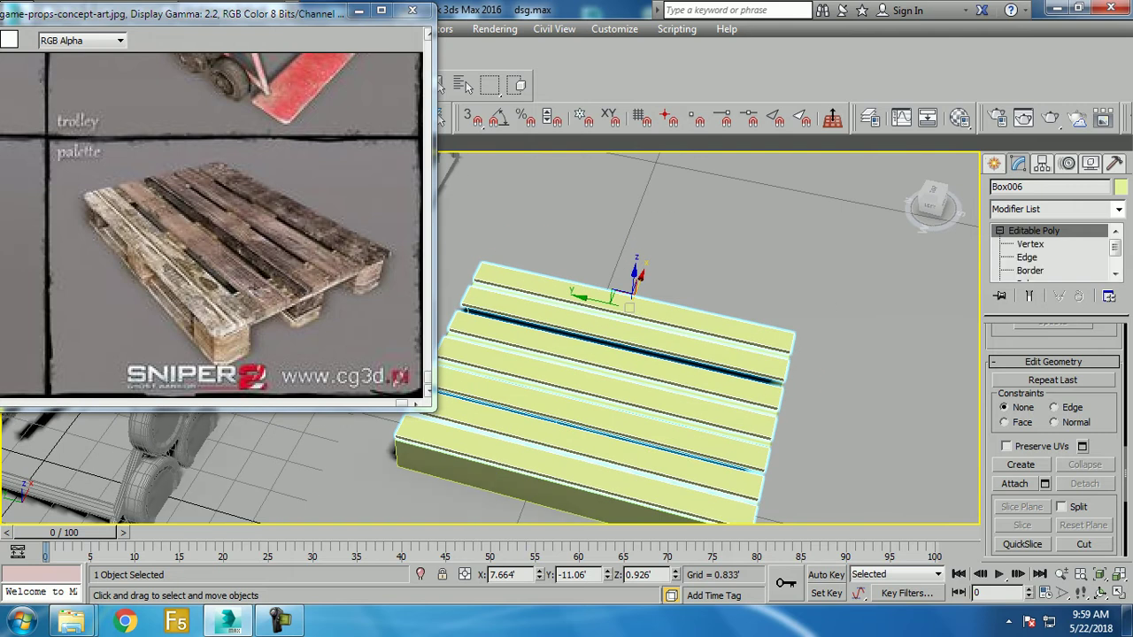
Step: Connect the long plank edges with 2 segments, pinched wide apart, at Edge level
{"action": "key", "text": "2"}
{"action": "left_click_drag", "start_coordinate": [630, 237], "coordinate": [637, 518]}
{"action": "scroll", "coordinate": [1053, 425], "scroll_direction": "down", "scroll_amount": 2}
{"action": "scroll", "coordinate": [1053, 425], "scroll_direction": "down", "scroll_amount": 3}
{"action": "left_click", "coordinate": [1108, 434]}
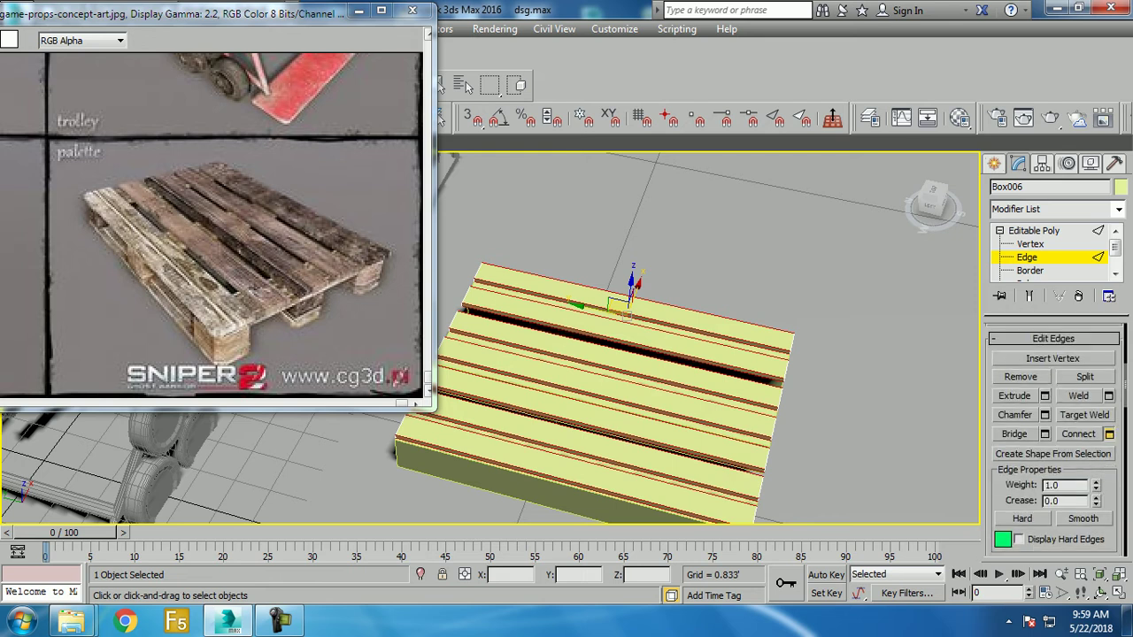
{"action": "left_click_drag", "start_coordinate": [502, 346], "coordinate": [501, 379]}
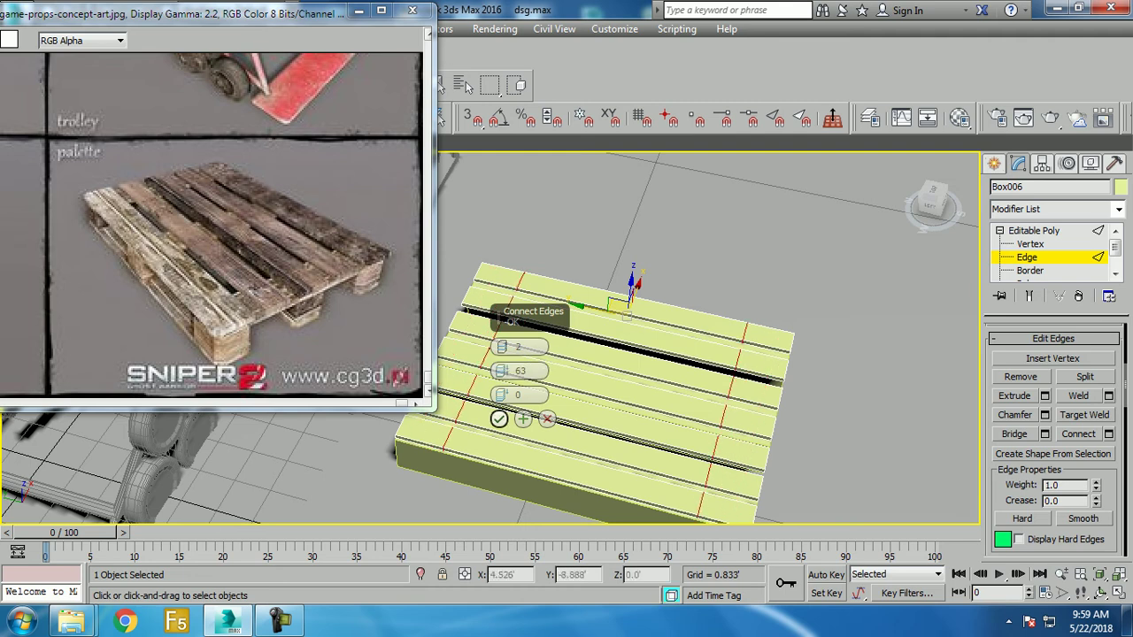
{"action": "left_click", "coordinate": [498, 419]}
{"action": "scroll", "coordinate": [498, 419], "scroll_direction": "up", "scroll_amount": 6}
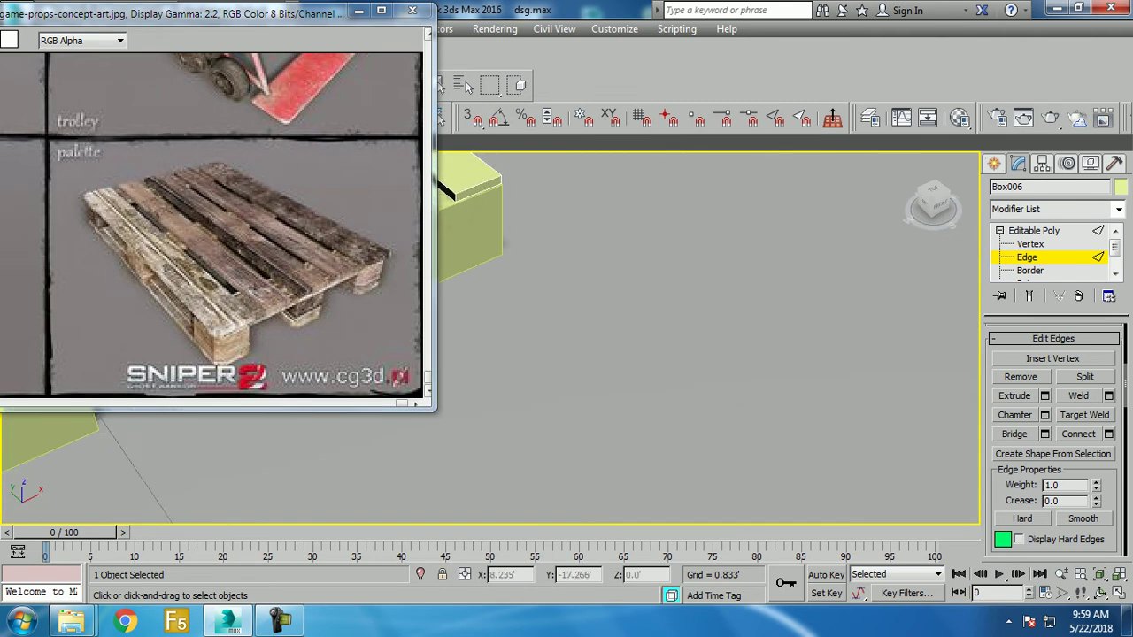
{"action": "scroll", "coordinate": [531, 336], "scroll_direction": "down", "scroll_amount": 3}
{"action": "left_click", "coordinate": [1115, 273]}
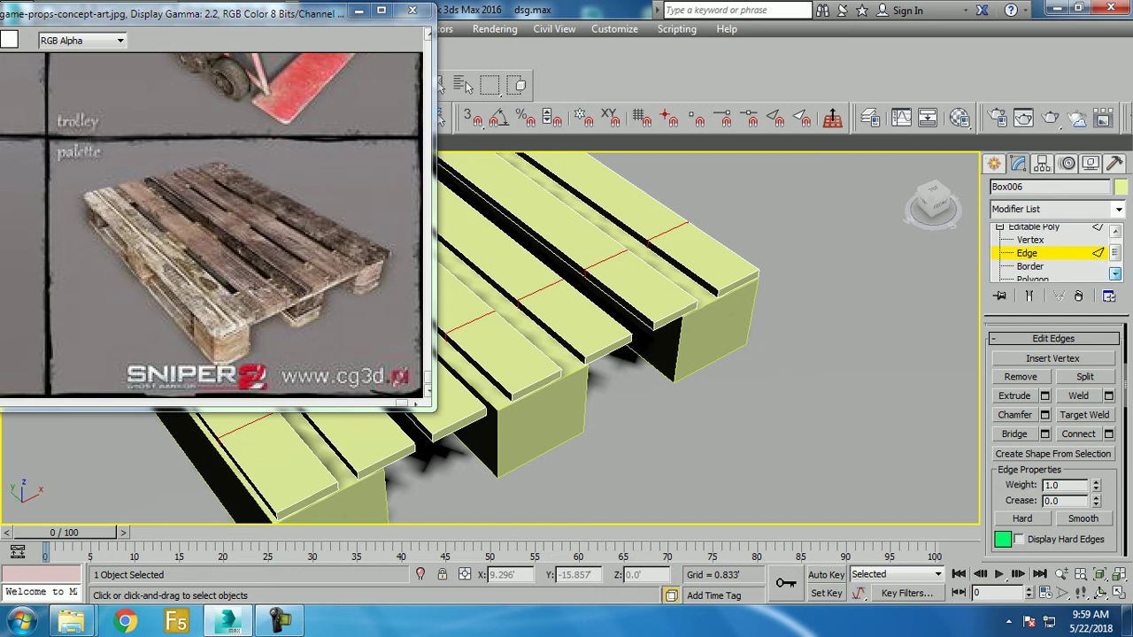
Step: At Polygon level, select two plank faces and extrude them
{"action": "key", "text": "4"}
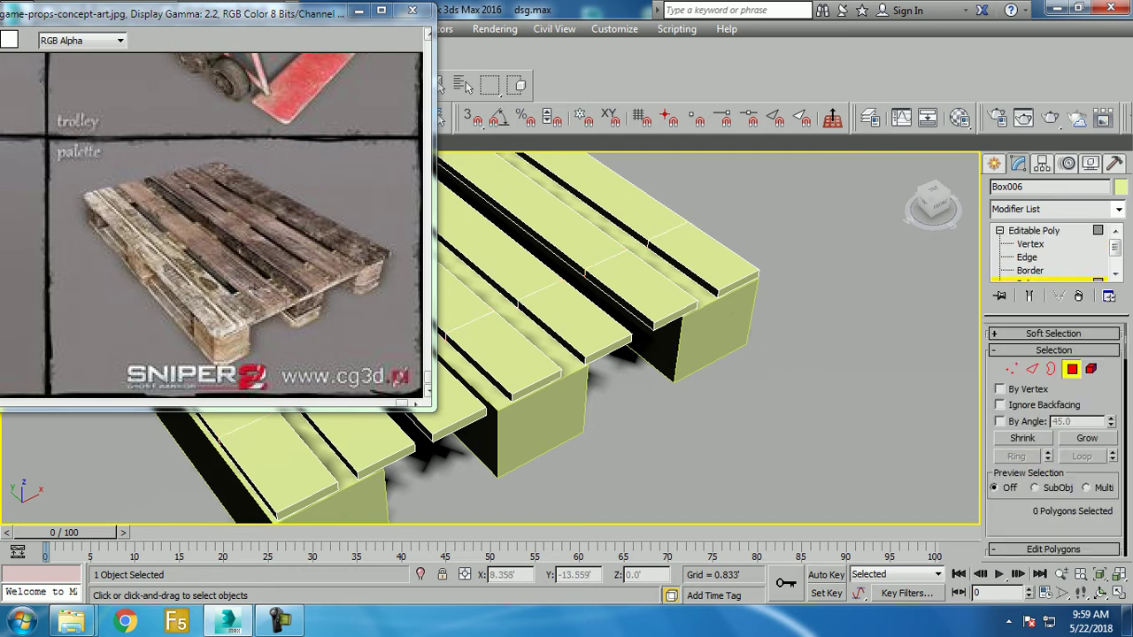
{"action": "left_click", "coordinate": [686, 270]}
{"action": "middle_click_drag", "start_coordinate": [708, 337], "coordinate": [796, 336], "text": "alt"}
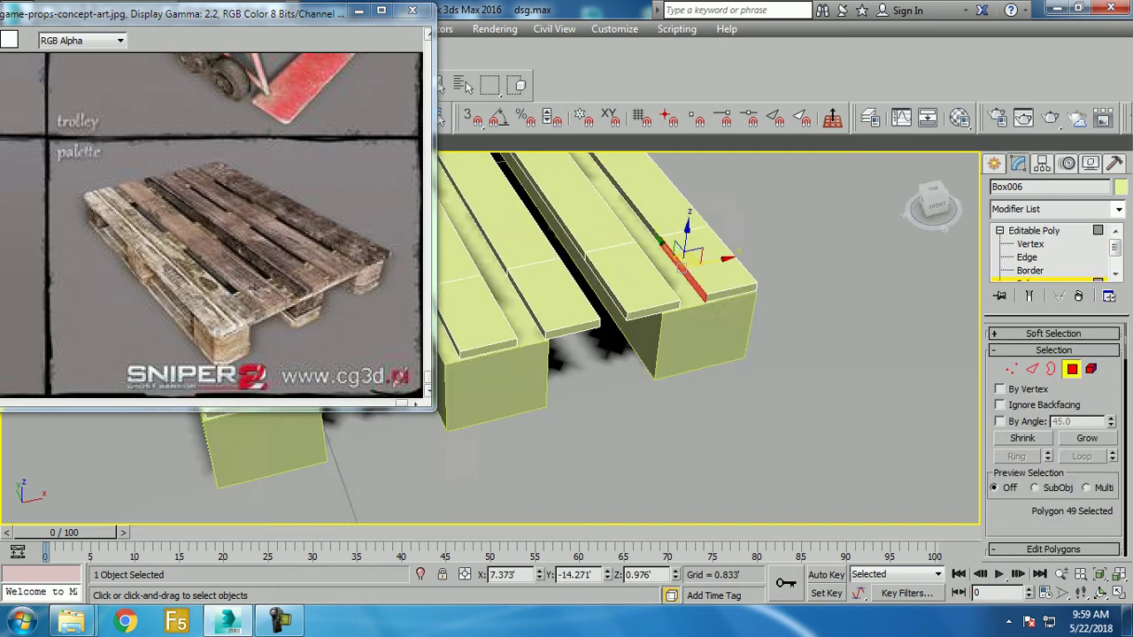
{"action": "scroll", "coordinate": [708, 336], "scroll_direction": "up", "scroll_amount": 3}
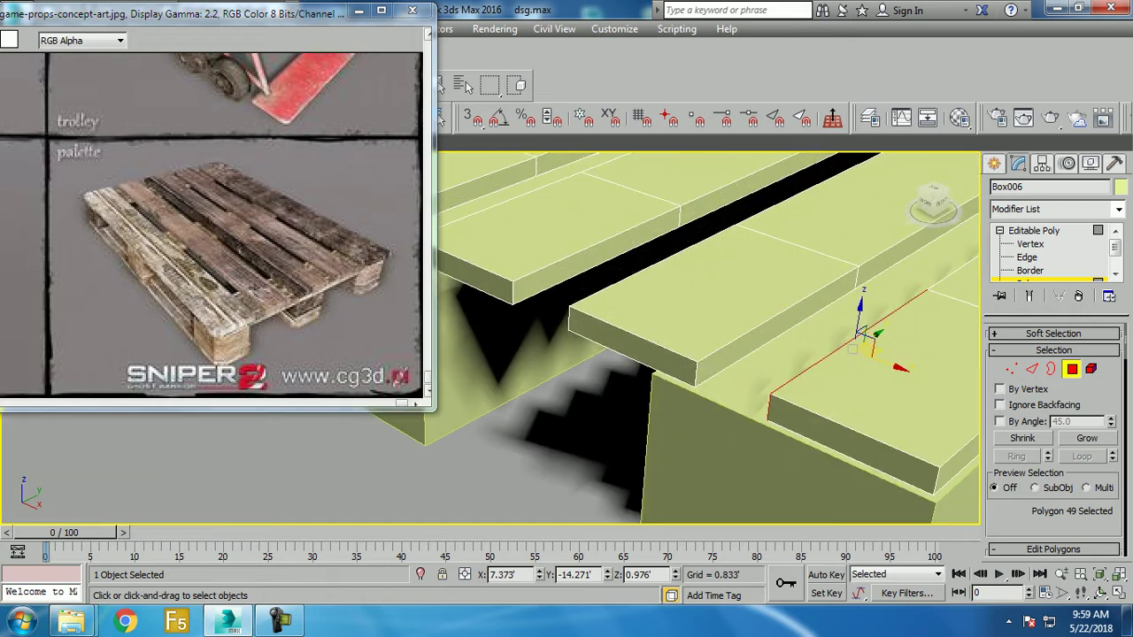
{"action": "left_click", "coordinate": [774, 325], "text": "ctrl"}
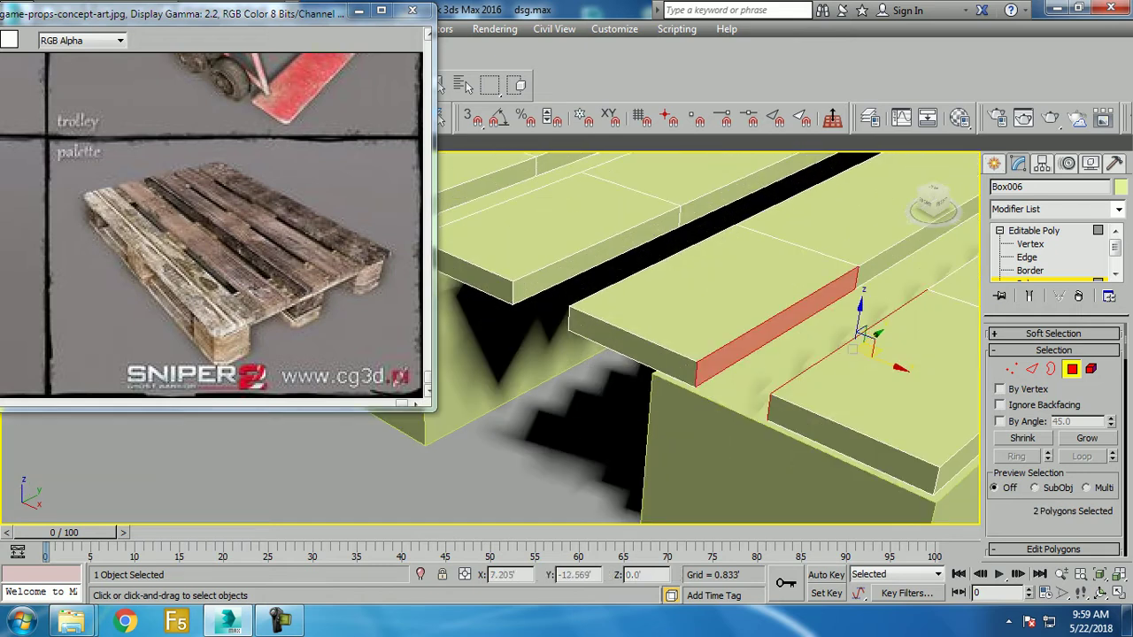
{"action": "scroll", "coordinate": [1053, 424], "scroll_direction": "down", "scroll_amount": 3}
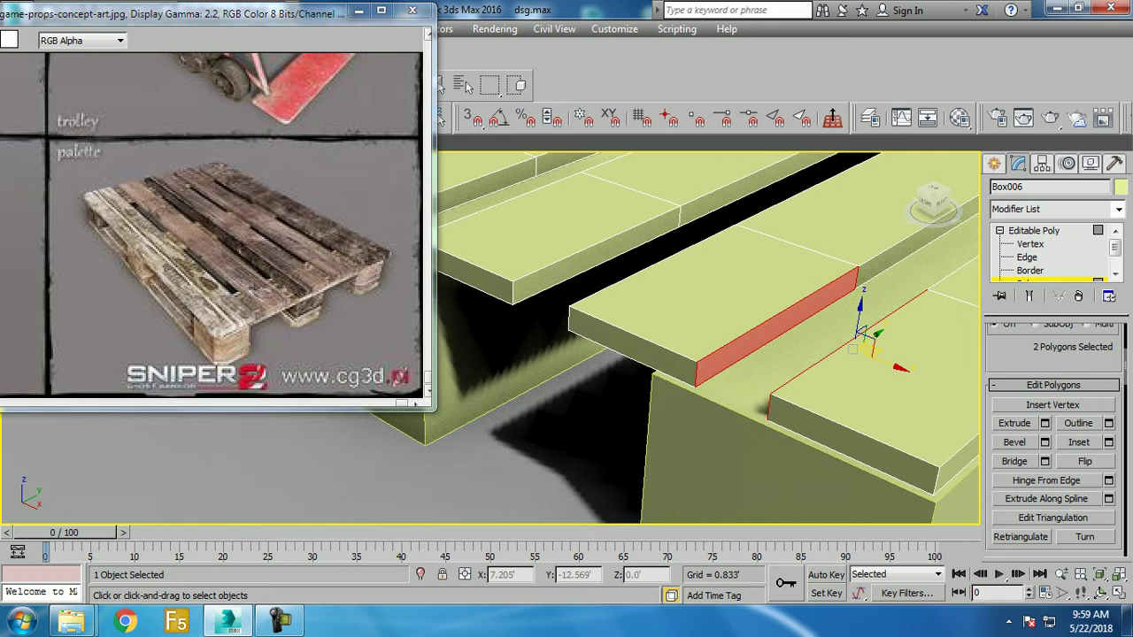
{"action": "left_click", "coordinate": [1045, 423]}
{"action": "middle_click_drag", "start_coordinate": [708, 399], "coordinate": [735, 407], "text": "alt"}
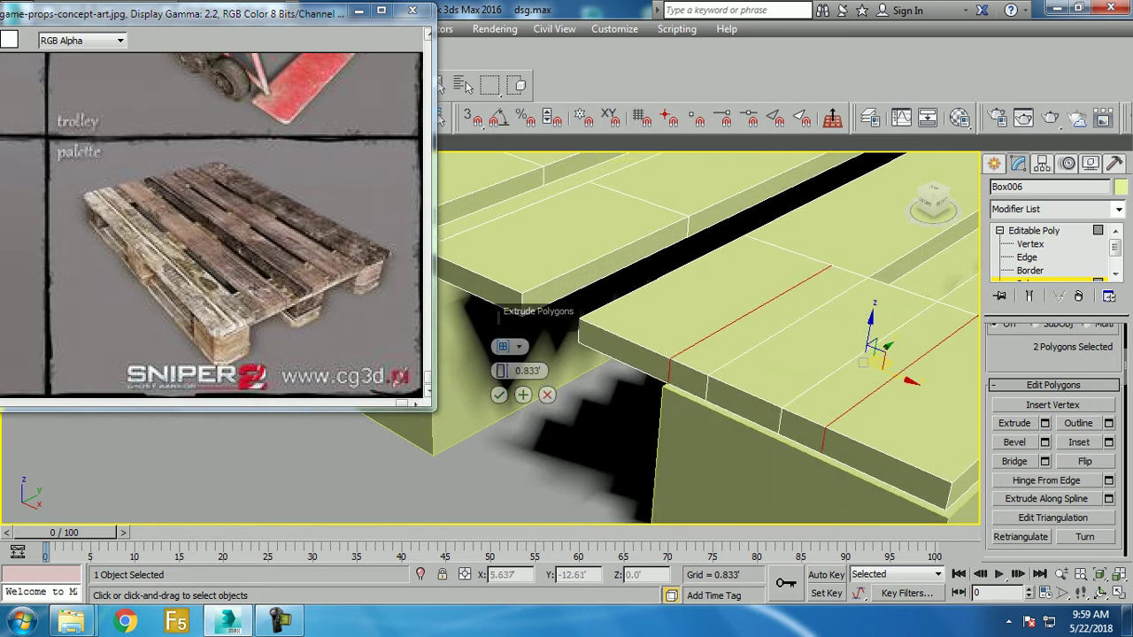
{"action": "left_click", "coordinate": [500, 395]}
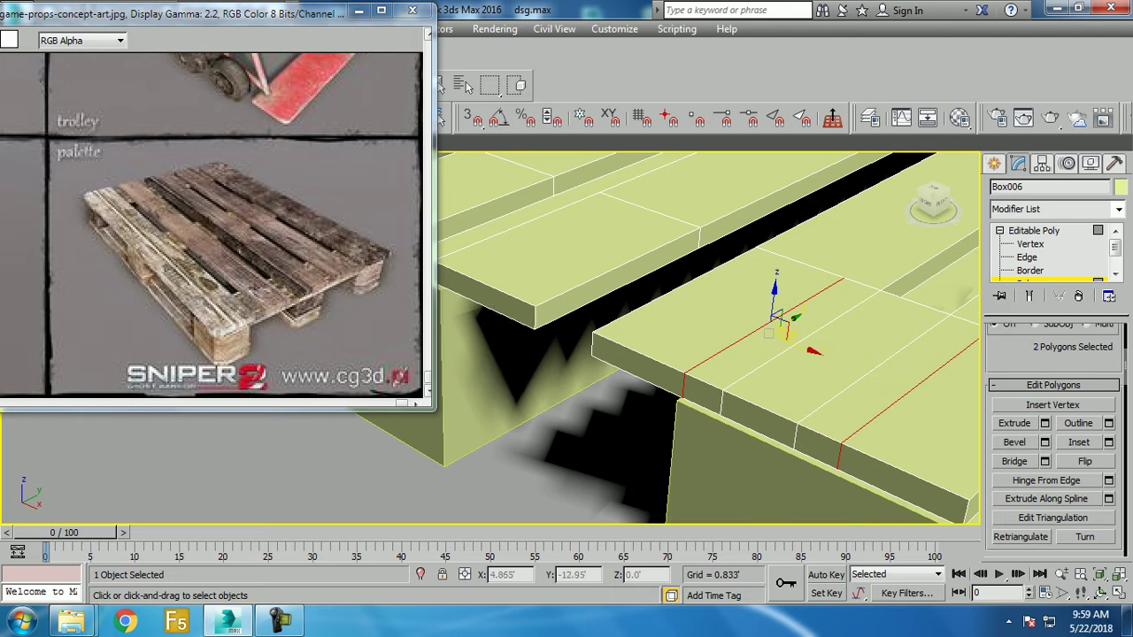
Step: Bridge the left plank's side faces to the upper plank's long side faces
{"action": "left_click", "coordinate": [620, 279]}
{"action": "middle_click_drag", "start_coordinate": [708, 398], "coordinate": [637, 381], "text": "alt"}
{"action": "left_click", "coordinate": [690, 345], "text": "ctrl"}
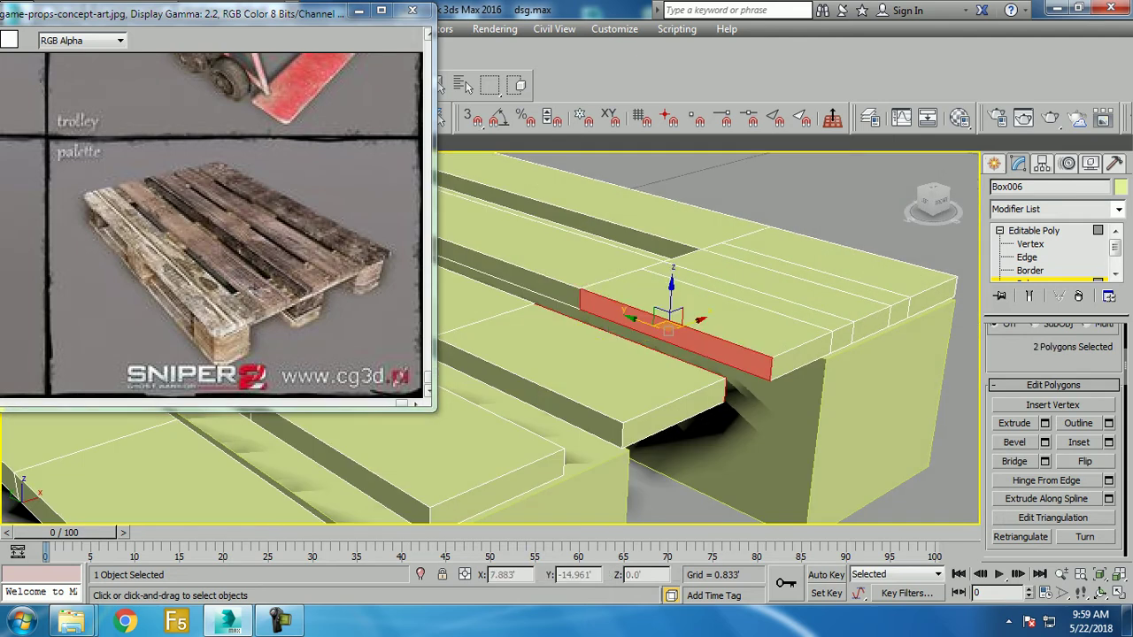
{"action": "left_click", "coordinate": [1014, 461]}
{"action": "middle_click_drag", "start_coordinate": [708, 372], "coordinate": [619, 354], "text": "alt"}
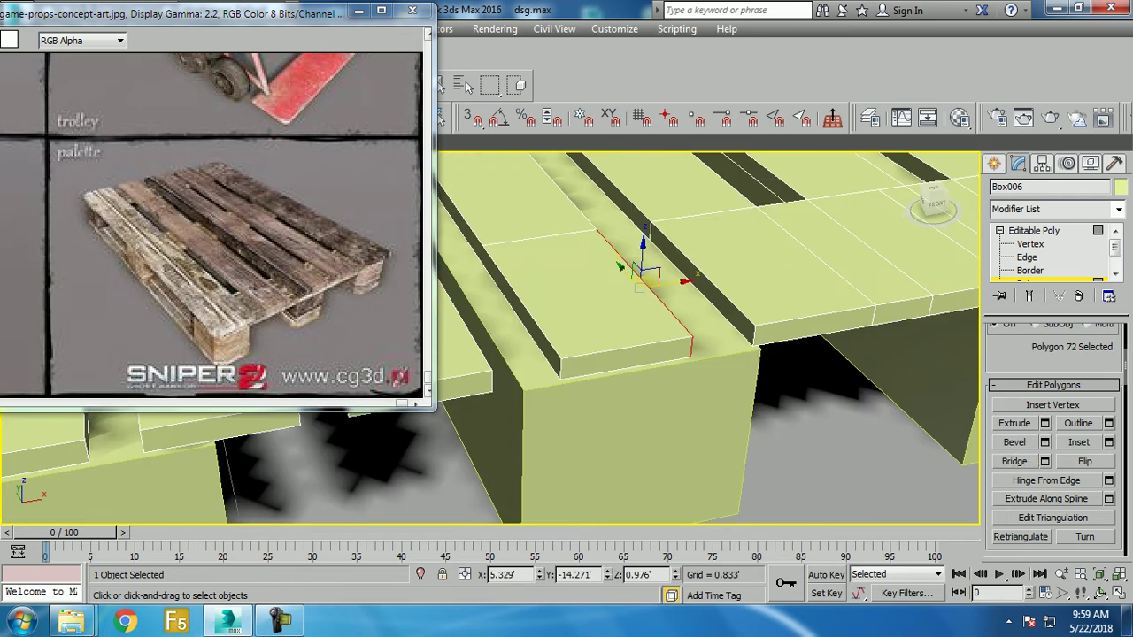
{"action": "left_click", "coordinate": [704, 282], "text": "ctrl"}
{"action": "left_click", "coordinate": [1015, 461]}
Step: Bridge the faces across the next plank gap, then undo that bridge
{"action": "middle_click_drag", "start_coordinate": [708, 372], "coordinate": [602, 354], "text": "alt"}
{"action": "left_click", "coordinate": [810, 341]}
{"action": "middle_click_drag", "start_coordinate": [810, 341], "coordinate": [779, 327], "text": "alt"}
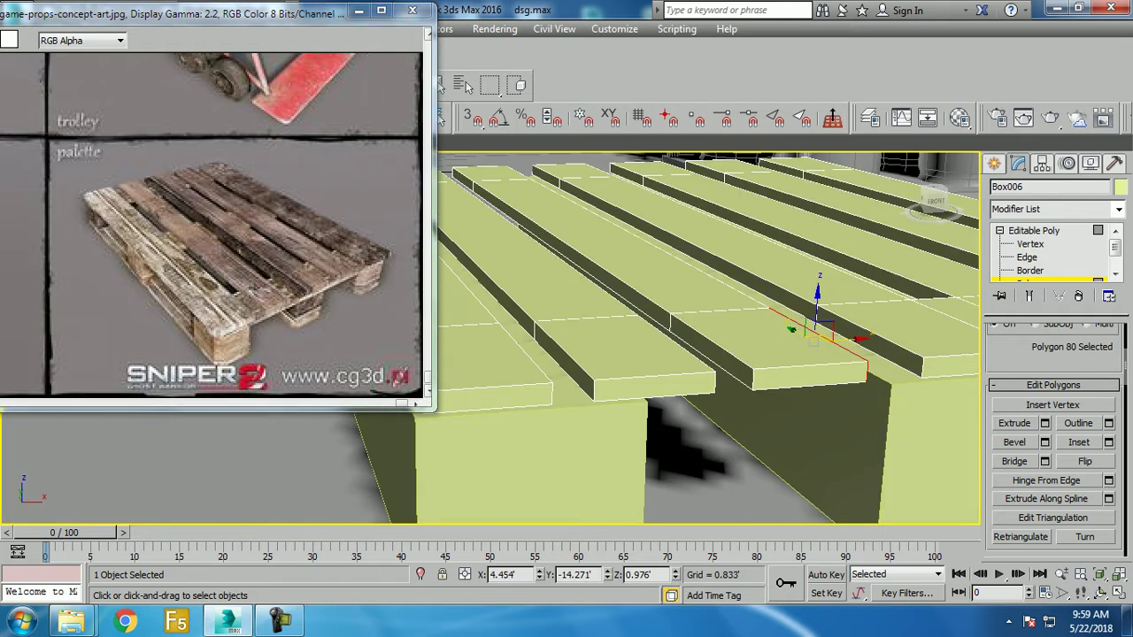
{"action": "left_click", "coordinate": [885, 350], "text": "ctrl"}
{"action": "left_click", "coordinate": [1014, 461]}
{"action": "middle_click_drag", "start_coordinate": [708, 372], "coordinate": [567, 345], "text": "alt"}
{"action": "key", "text": "ctrl+z"}
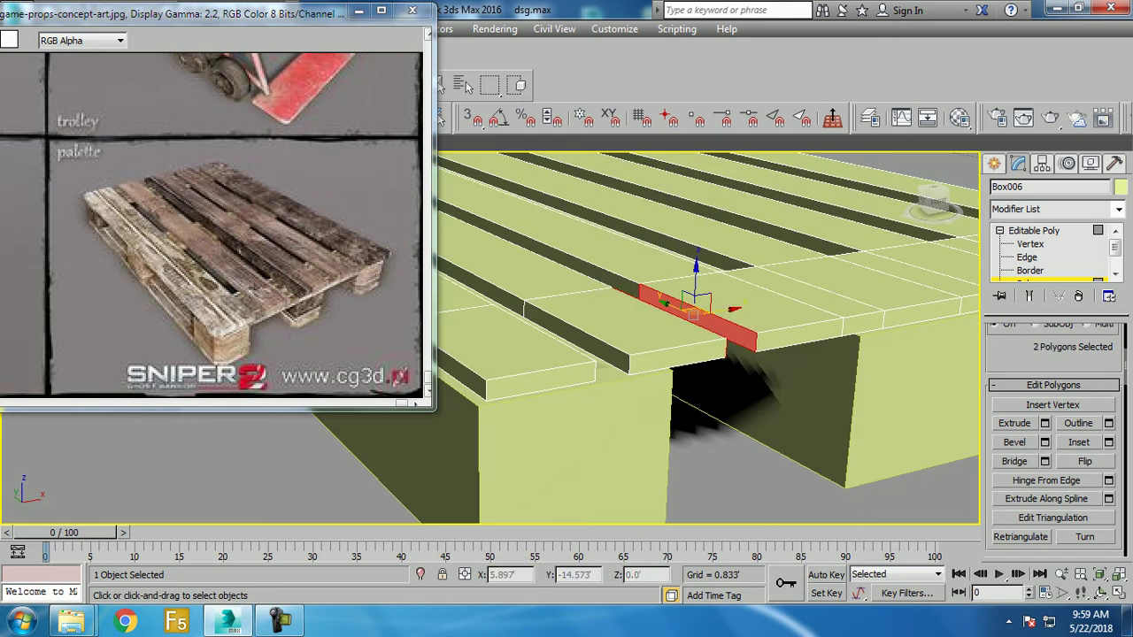
Step: Bridge the plank-end side face to the facing plank side face
{"action": "scroll", "coordinate": [690, 309], "scroll_direction": "up", "scroll_amount": 3}
{"action": "mouse_move", "coordinate": [690, 310]}
{"action": "middle_mouse_down", "text": "alt"}
{"action": "mouse_move", "coordinate": [619, 301]}
{"action": "mouse_move", "coordinate": [690, 274]}
{"action": "mouse_move", "coordinate": [619, 292]}
{"action": "middle_mouse_up", "text": "alt"}
{"action": "left_click", "coordinate": [611, 287]}
{"action": "left_click", "coordinate": [691, 274], "text": "ctrl"}
{"action": "left_click", "coordinate": [744, 283], "text": "ctrl"}
{"action": "scroll", "coordinate": [690, 309], "scroll_direction": "down", "scroll_amount": 5}
Step: Dismiss the image window menu and zoom in close on the top planks
{"action": "key", "text": "alt+space"}
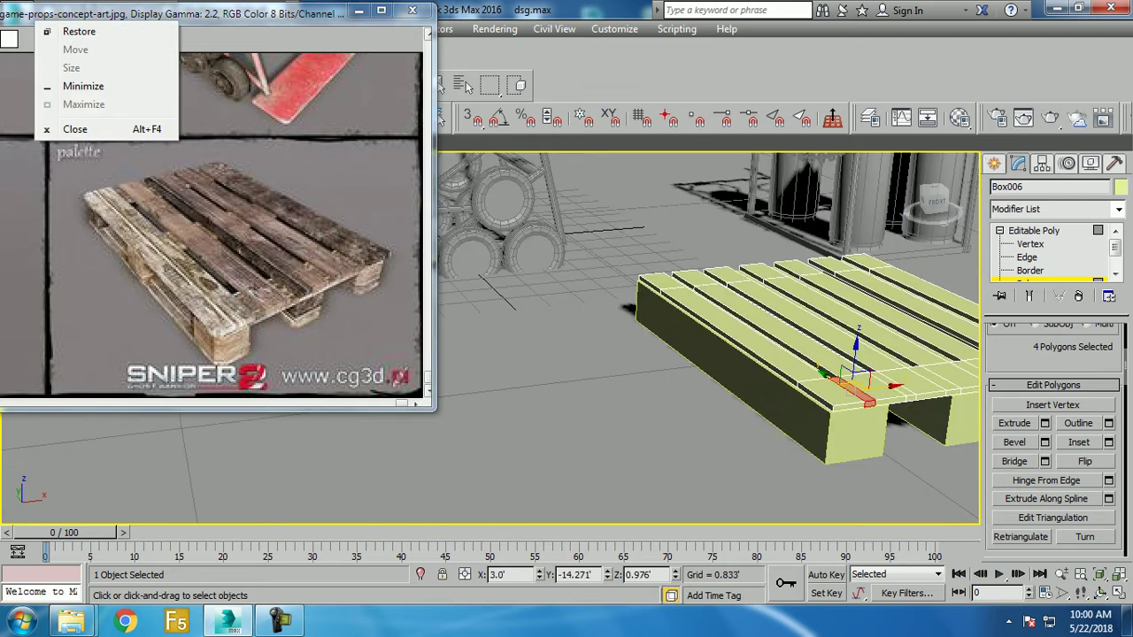
{"action": "key", "text": "Escape"}
{"action": "middle_click_drag", "start_coordinate": [708, 336], "coordinate": [708, 292], "text": "alt"}
{"action": "scroll", "coordinate": [708, 336], "scroll_direction": "up", "scroll_amount": 3}
{"action": "scroll", "coordinate": [708, 337], "scroll_direction": "up", "scroll_amount": 3}
{"action": "mouse_move", "coordinate": [708, 337]}
{"action": "middle_mouse_down", "text": "alt"}
{"action": "mouse_move", "coordinate": [673, 354]}
{"action": "mouse_move", "coordinate": [655, 319]}
{"action": "mouse_move", "coordinate": [690, 301]}
{"action": "mouse_move", "coordinate": [699, 310]}
{"action": "middle_mouse_up", "text": "alt"}
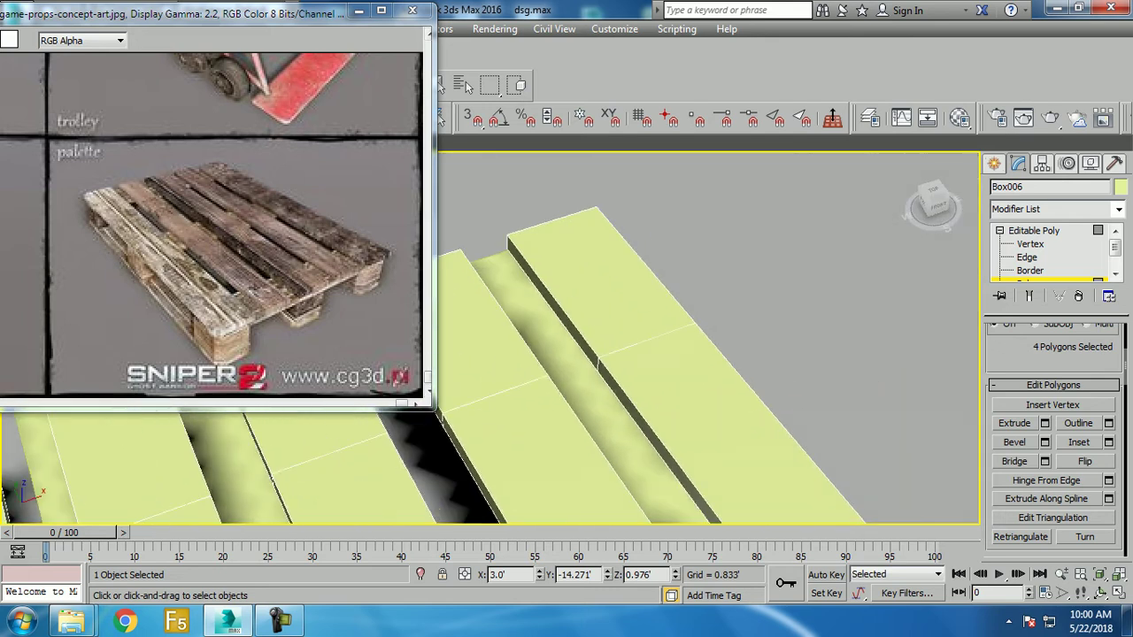
Step: Bridge two more plank gaps between opposing plank end faces
{"action": "left_click", "coordinate": [553, 292]}
{"action": "middle_click_drag", "start_coordinate": [553, 292], "coordinate": [602, 274], "text": "alt"}
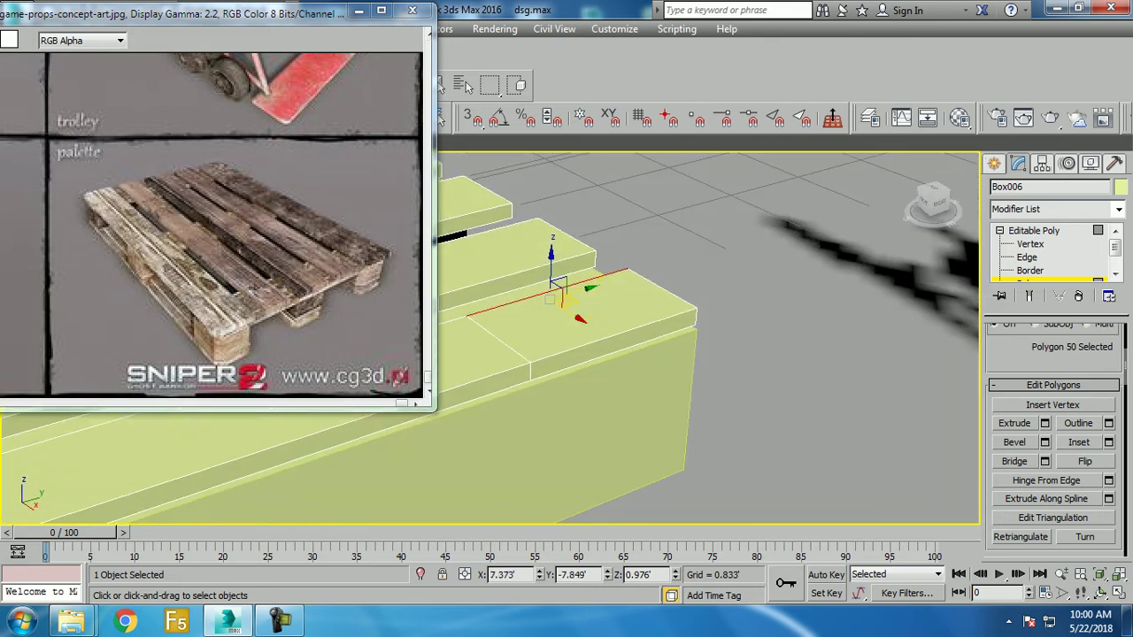
{"action": "key", "text": "ctrl+z"}
{"action": "left_click", "coordinate": [1014, 461]}
{"action": "mouse_move", "coordinate": [708, 337]}
{"action": "middle_mouse_down", "text": "alt"}
{"action": "mouse_move", "coordinate": [690, 319]}
{"action": "mouse_move", "coordinate": [737, 344]}
{"action": "middle_mouse_up", "text": "alt"}
{"action": "left_click", "coordinate": [850, 236]}
{"action": "middle_click_drag", "start_coordinate": [849, 236], "coordinate": [757, 264], "text": "alt"}
{"action": "key", "text": "ctrl+z"}
{"action": "left_click", "coordinate": [1014, 461]}
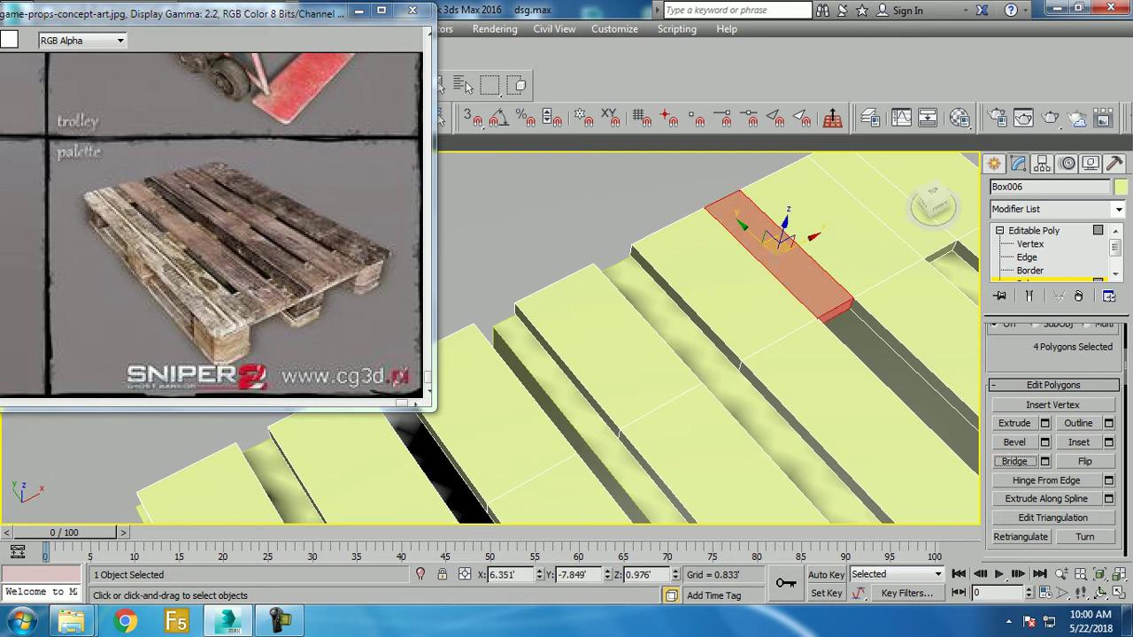
{"action": "mouse_move", "coordinate": [708, 354]}
{"action": "middle_mouse_down", "text": "alt"}
{"action": "mouse_move", "coordinate": [690, 336]}
{"action": "mouse_move", "coordinate": [686, 297]}
{"action": "mouse_move", "coordinate": [690, 328]}
{"action": "mouse_move", "coordinate": [841, 371]}
{"action": "middle_mouse_up", "text": "alt"}
Step: Undo the faulty bridge and reapply Bridge between the two selected faces
{"action": "key", "text": "ctrl+z"}
{"action": "middle_click_drag", "start_coordinate": [708, 354], "coordinate": [620, 323], "text": "alt"}
{"action": "key", "text": "ctrl+z"}
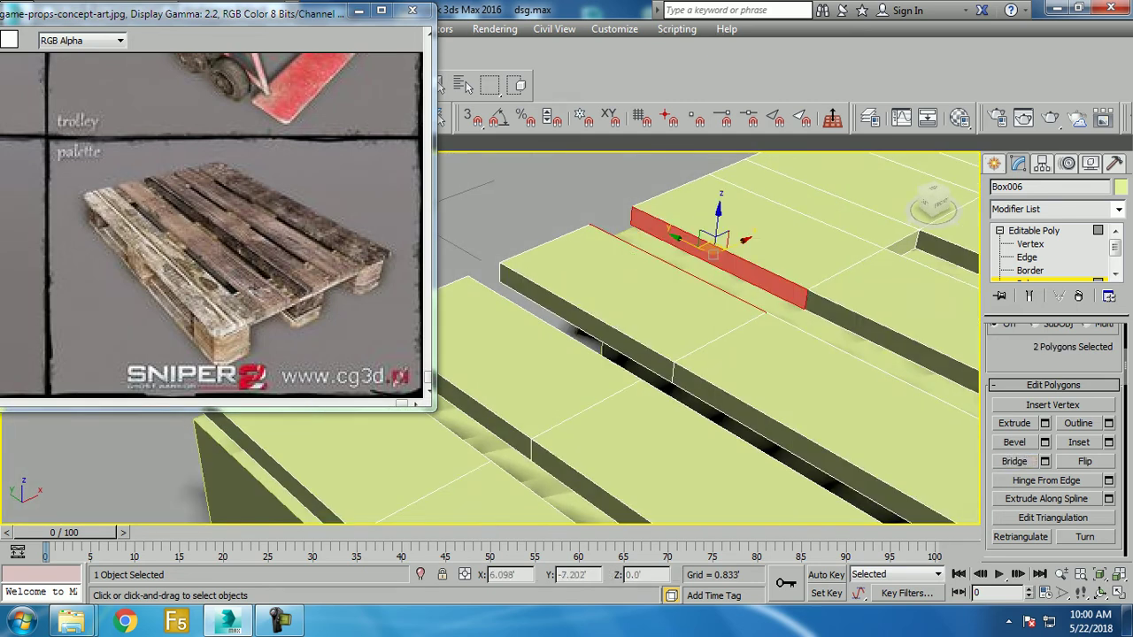
{"action": "left_click", "coordinate": [1015, 461]}
{"action": "middle_click_drag", "start_coordinate": [708, 354], "coordinate": [682, 340], "text": "alt"}
Step: Select the opposing side faces across the next plank gap
{"action": "key", "text": "w"}
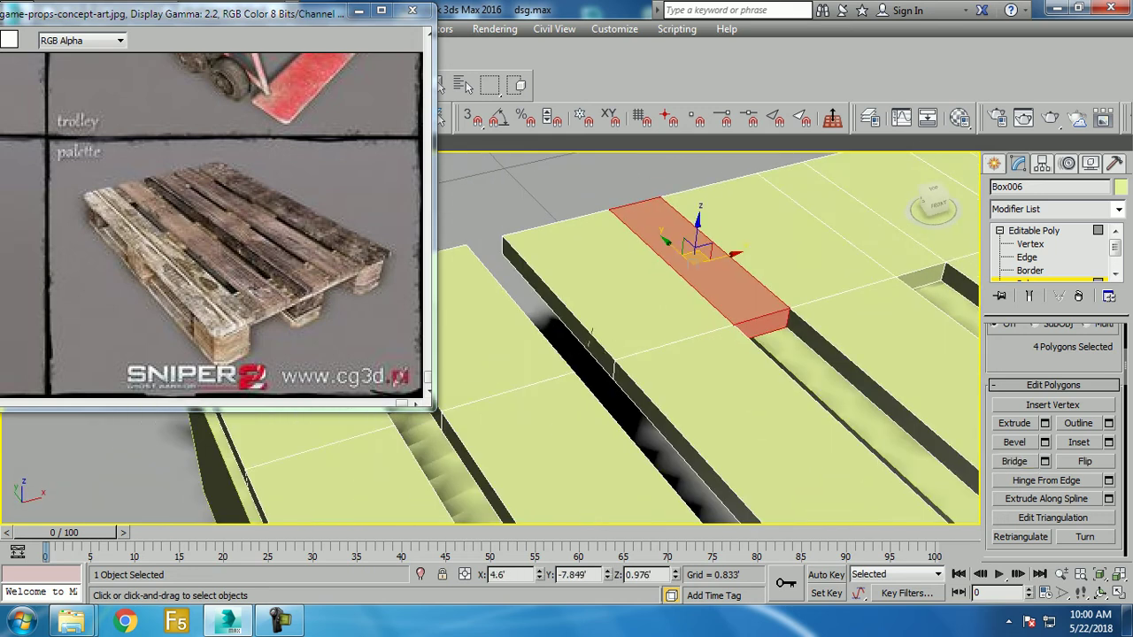
{"action": "left_click", "coordinate": [589, 333]}
{"action": "middle_click_drag", "start_coordinate": [589, 333], "coordinate": [589, 340], "text": "alt"}
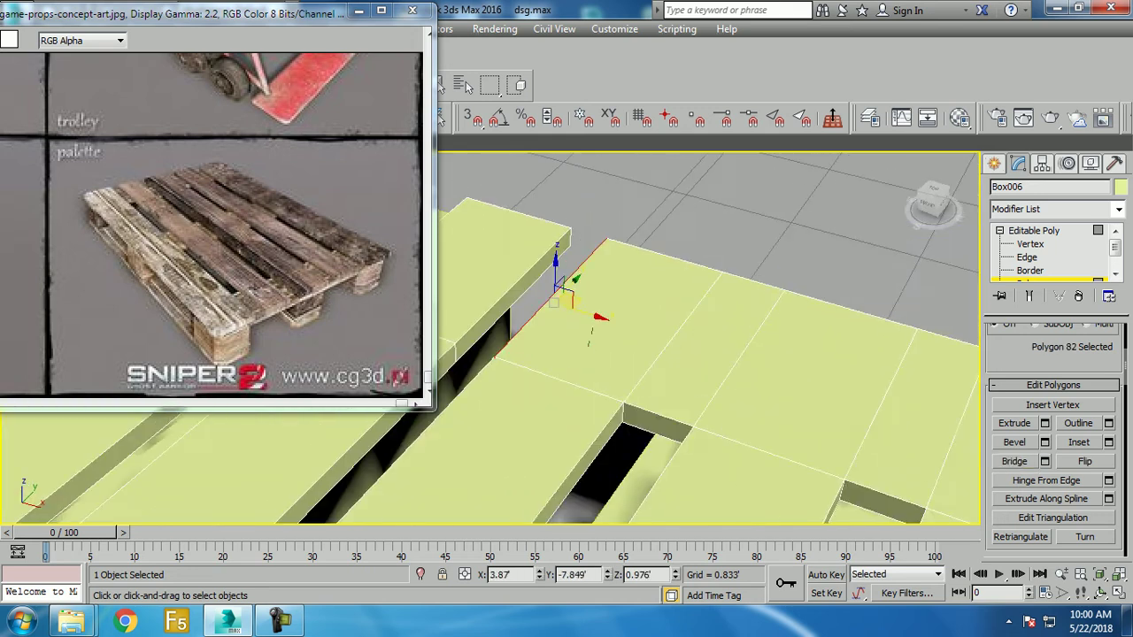
{"action": "left_click", "coordinate": [522, 292], "text": "ctrl"}
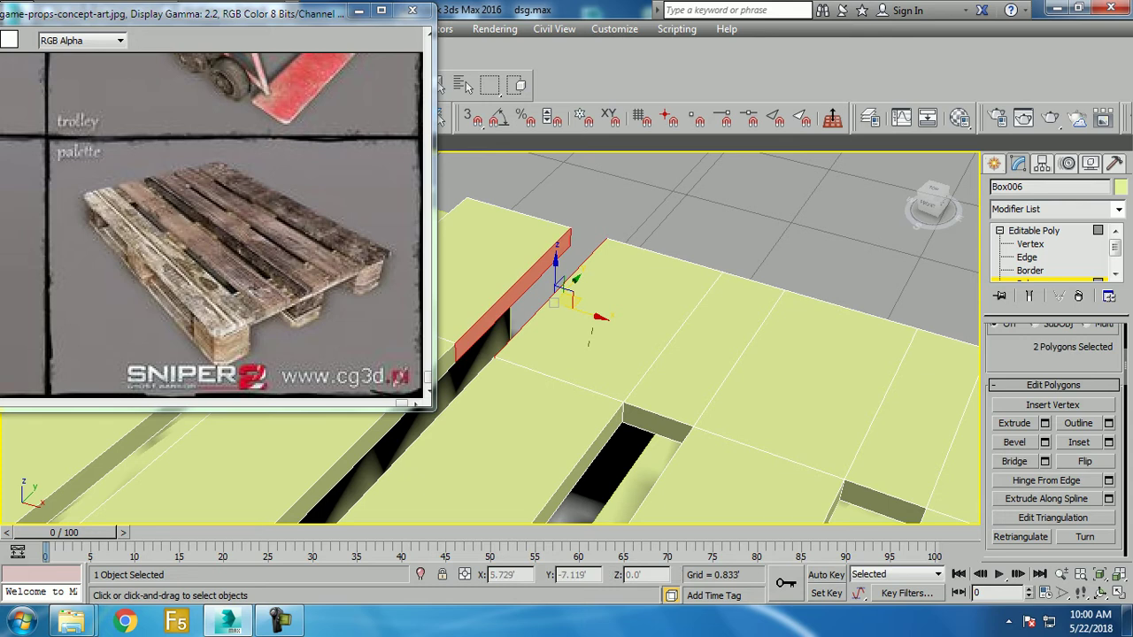
{"action": "middle_click_drag", "start_coordinate": [589, 341], "coordinate": [592, 335], "text": "alt"}
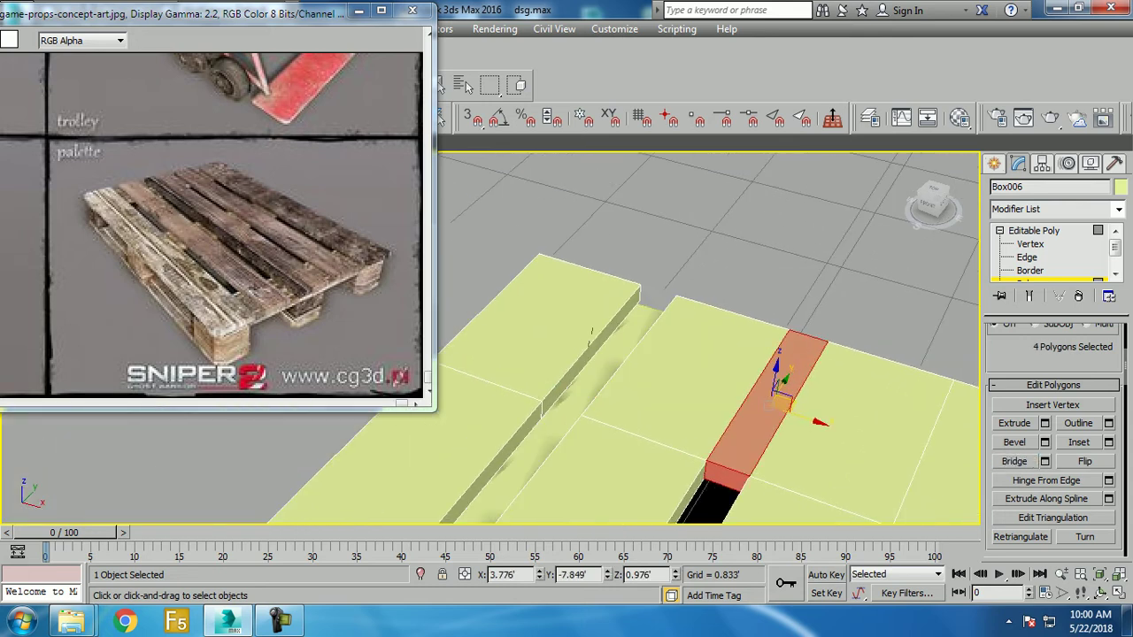
{"action": "left_click", "coordinate": [591, 332]}
{"action": "middle_click_drag", "start_coordinate": [609, 346], "coordinate": [593, 346], "text": "alt"}
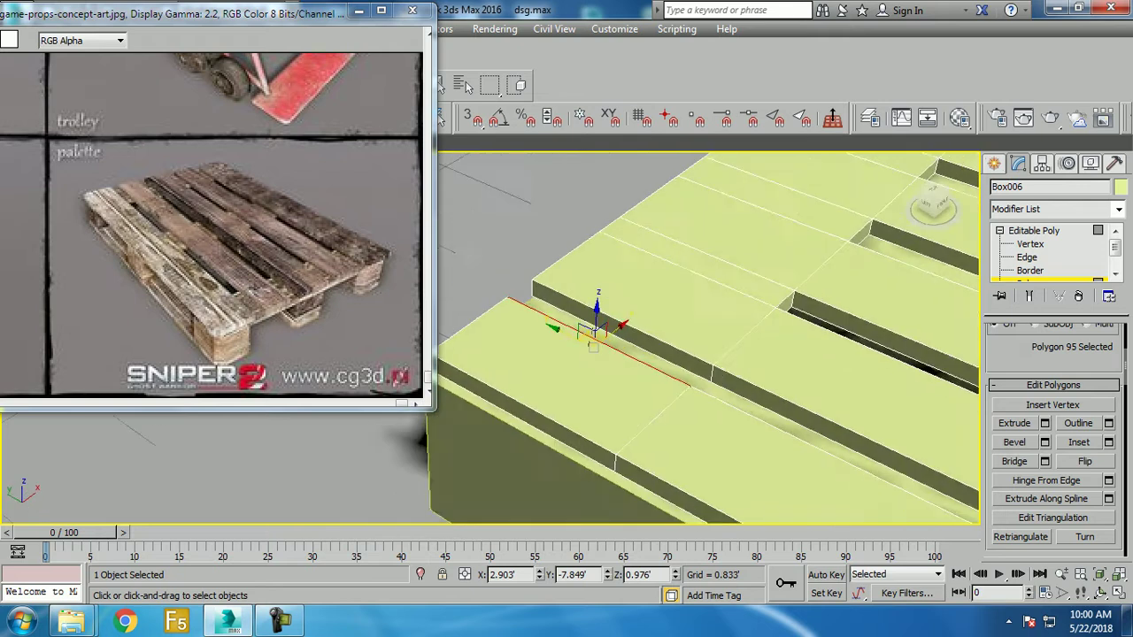
{"action": "left_click", "coordinate": [592, 334], "text": "ctrl"}
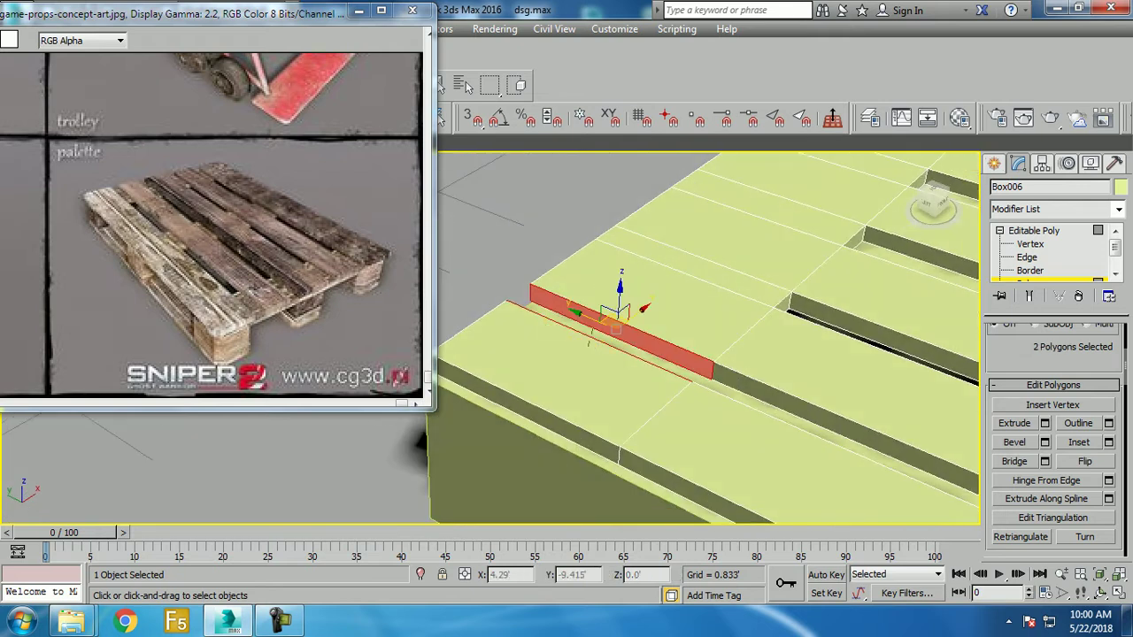
Step: Bridge the final plank gap and leave Polygon mode
{"action": "left_click", "coordinate": [589, 335], "text": "ctrl"}
{"action": "scroll", "coordinate": [591, 332], "scroll_direction": "down", "scroll_amount": 5}
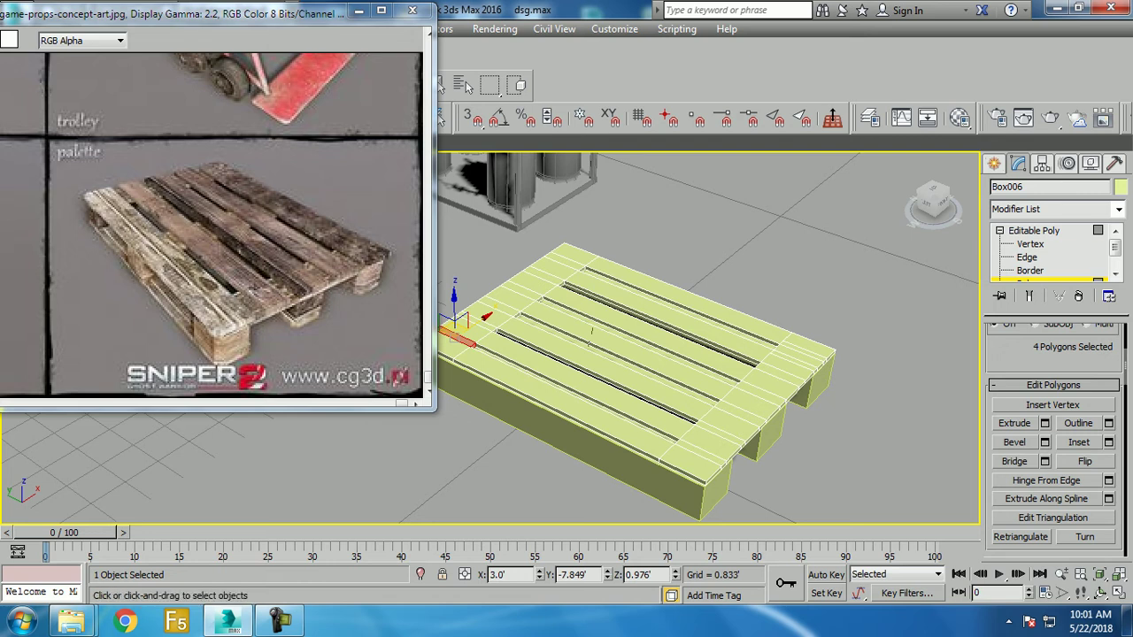
{"action": "key", "text": "4"}
Step: At Vertex level, shift the inner column of deck vertices slightly left along Y
{"action": "middle_click_drag", "start_coordinate": [591, 332], "coordinate": [591, 335], "text": "alt"}
{"action": "key", "text": "1"}
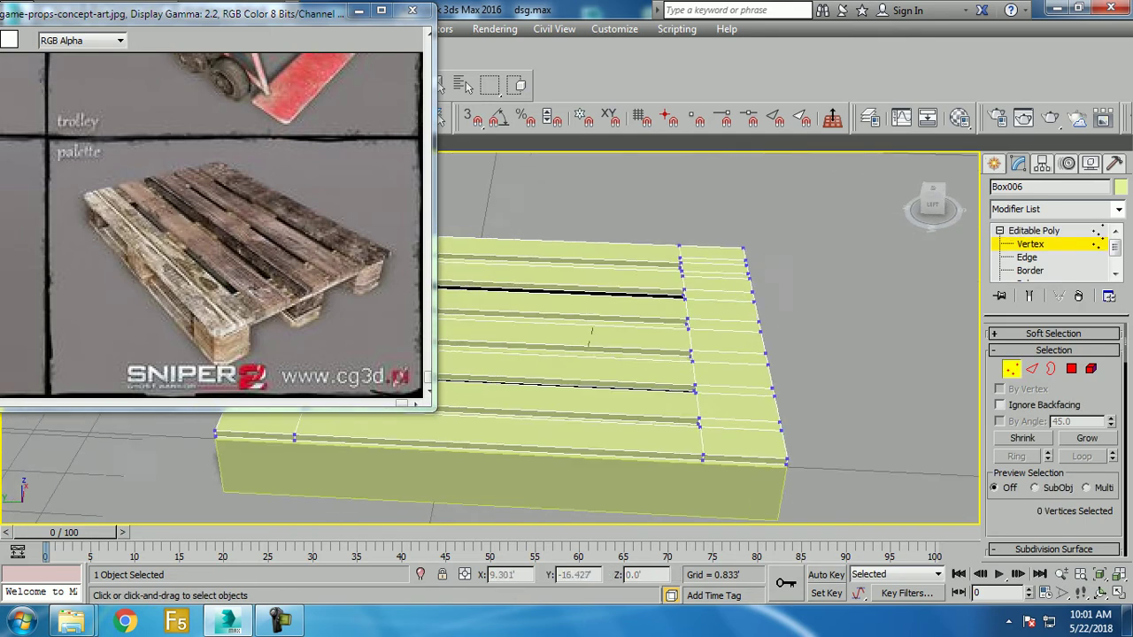
{"action": "left_click_drag", "start_coordinate": [604, 177], "coordinate": [708, 469]}
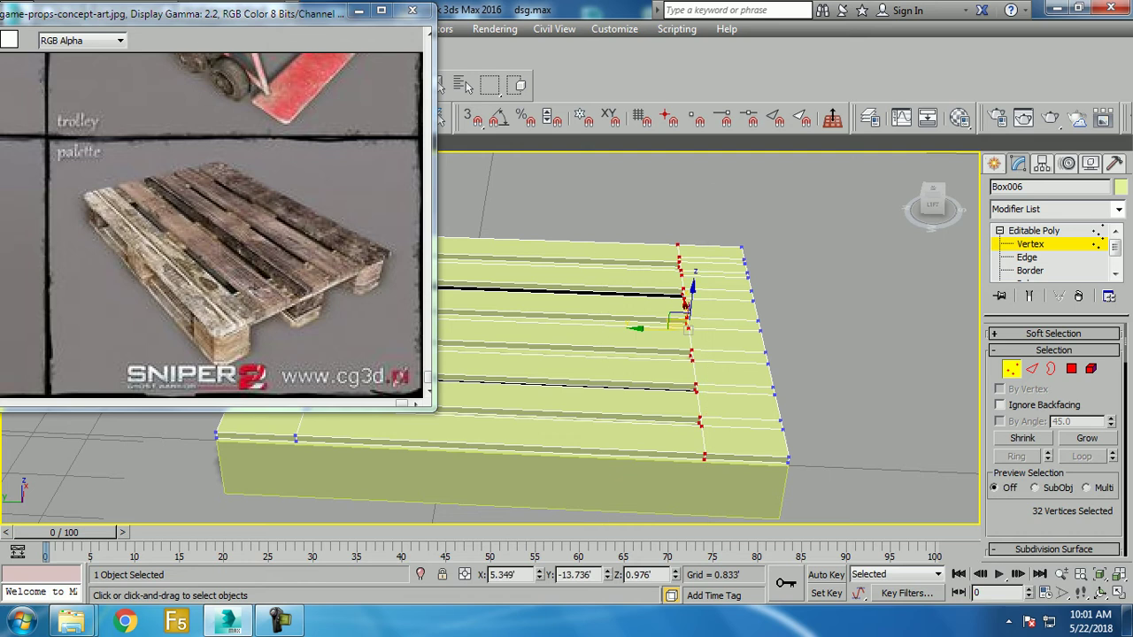
{"action": "middle_click_drag", "start_coordinate": [684, 305], "coordinate": [894, 336]}
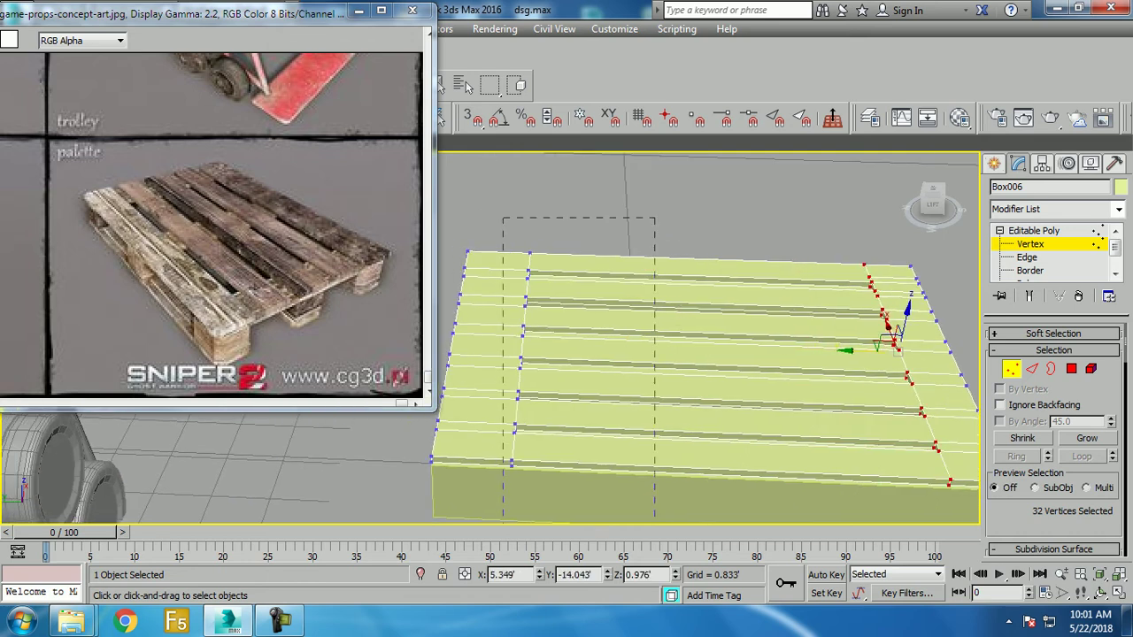
{"action": "left_click_drag", "start_coordinate": [503, 217], "coordinate": [655, 518]}
{"action": "left_click_drag", "start_coordinate": [522, 333], "coordinate": [501, 332]}
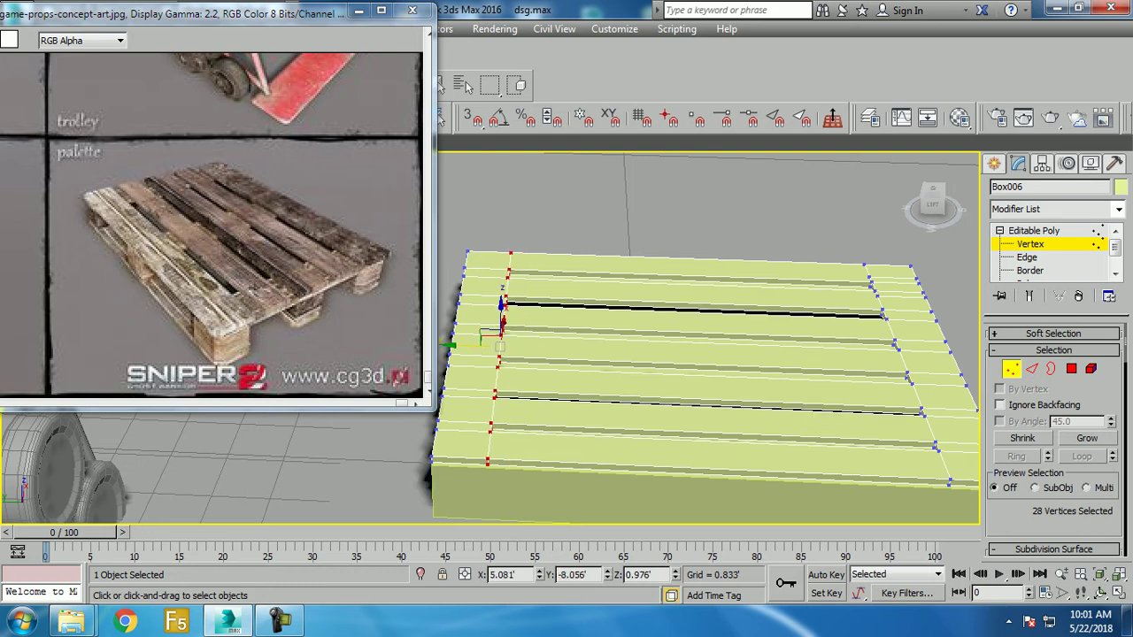
Step: Scroll-zoom the frame buffer reference image onto the strapped crates
{"action": "scroll", "coordinate": [212, 226], "scroll_direction": "up", "scroll_amount": 3}
{"action": "scroll", "coordinate": [213, 225], "scroll_direction": "left", "scroll_amount": 3}
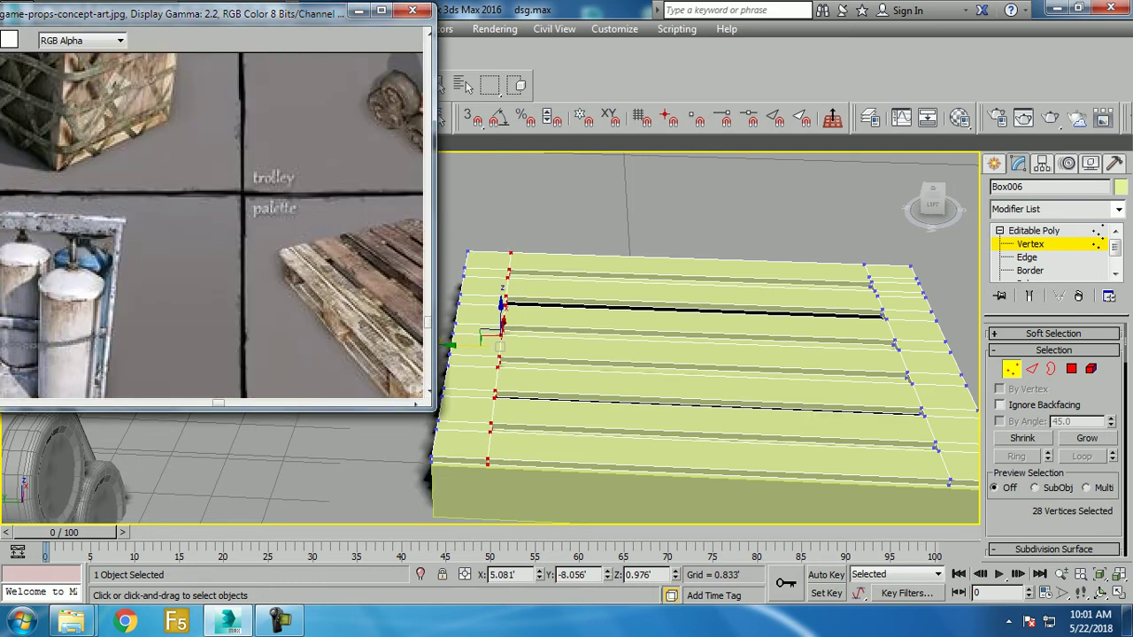
{"action": "scroll", "coordinate": [212, 226], "scroll_direction": "left", "scroll_amount": 2}
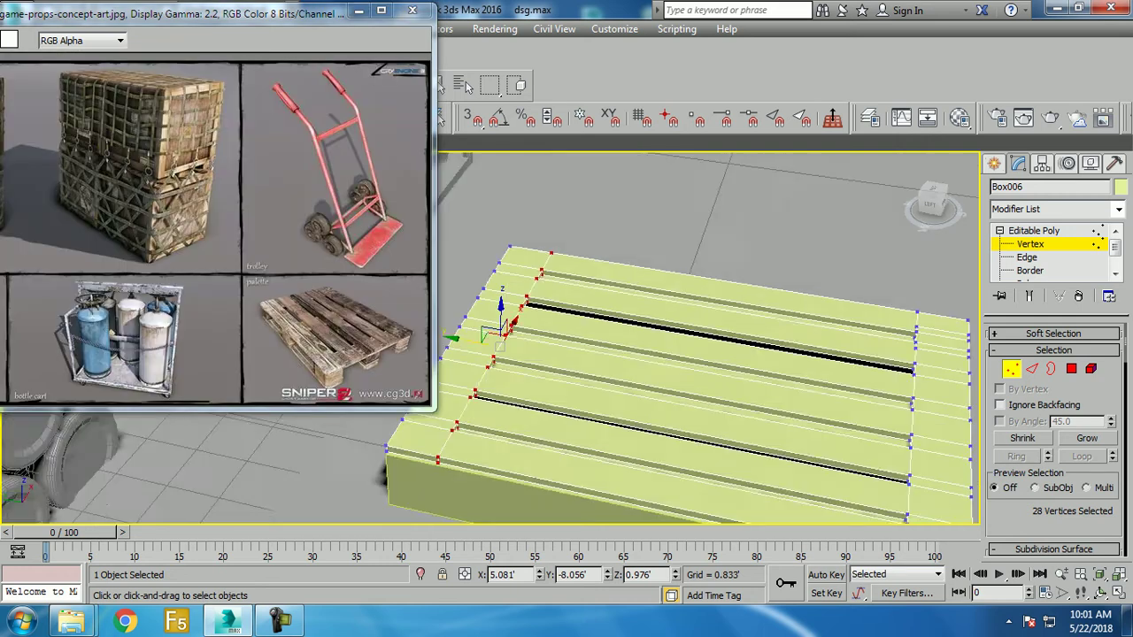
{"action": "scroll", "coordinate": [212, 226], "scroll_direction": "up", "scroll_amount": 5}
{"action": "scroll", "coordinate": [212, 226], "scroll_direction": "down", "scroll_amount": 2}
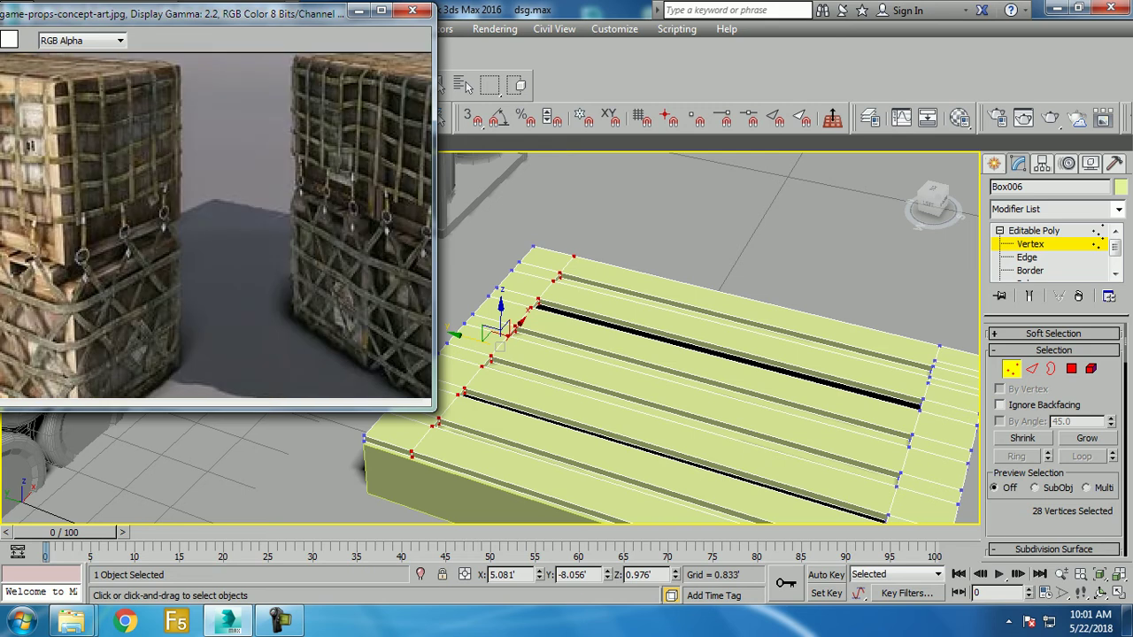
{"action": "scroll", "coordinate": [213, 225], "scroll_direction": "up", "scroll_amount": 2}
{"action": "scroll", "coordinate": [212, 226], "scroll_direction": "down", "scroll_amount": 1}
{"action": "scroll", "coordinate": [213, 226], "scroll_direction": "up", "scroll_amount": 2}
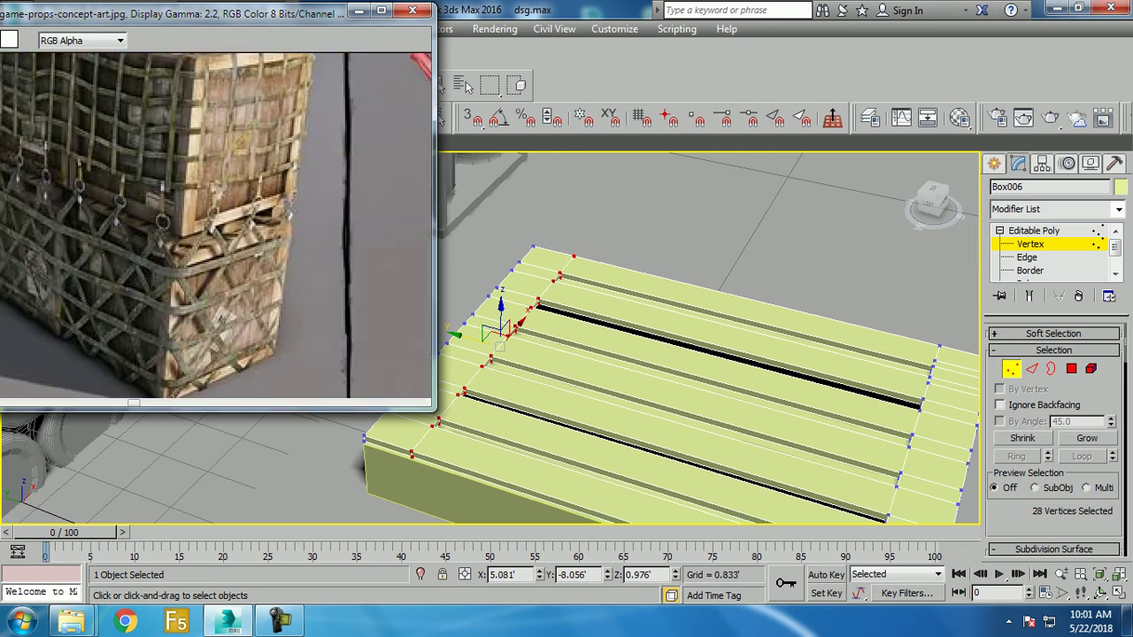
{"action": "scroll", "coordinate": [213, 225], "scroll_direction": "down", "scroll_amount": 1}
{"action": "scroll", "coordinate": [708, 336], "scroll_direction": "down", "scroll_amount": 3}
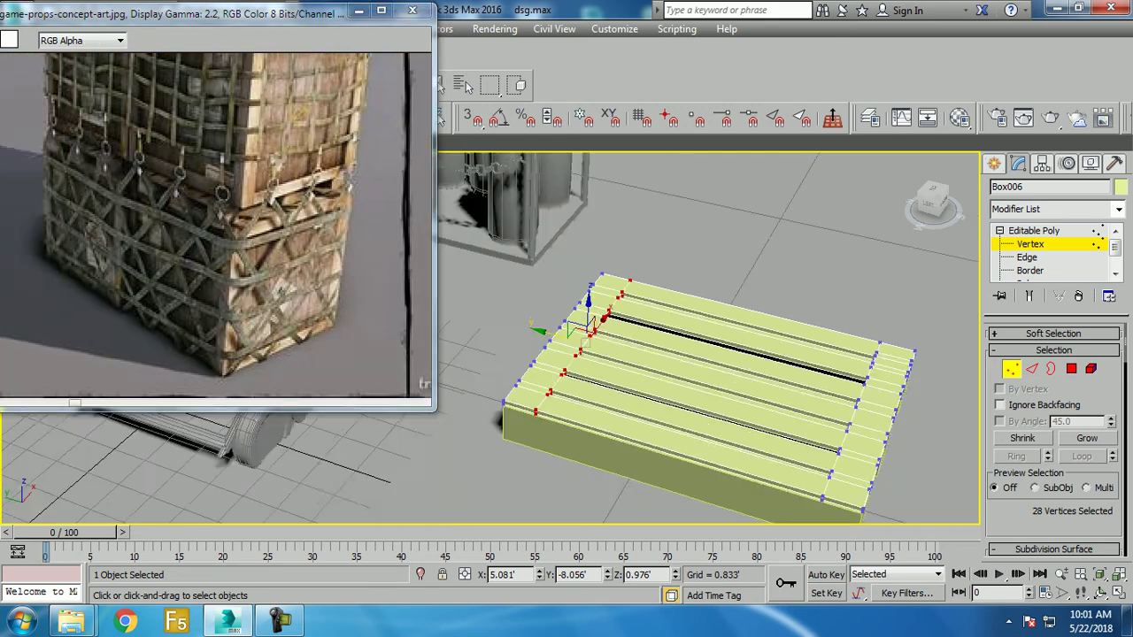
Step: Exit sub-object mode and Ctrl-select the deck and the three pallet runners
{"action": "key", "text": "1"}
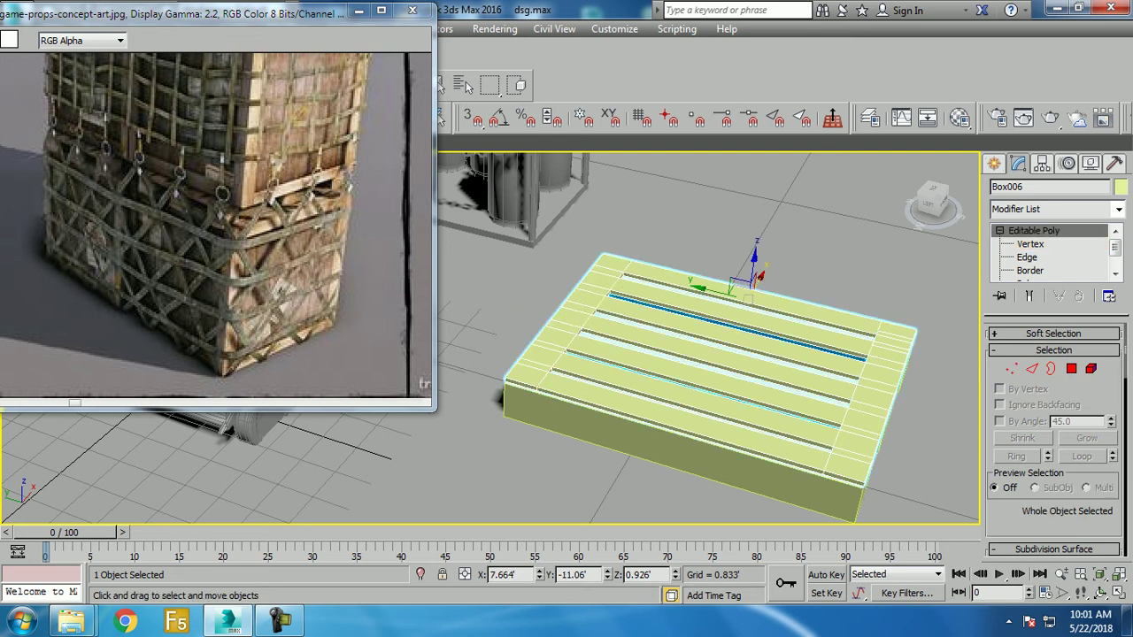
{"action": "key", "text": "w"}
{"action": "mouse_move", "coordinate": [708, 371]}
{"action": "middle_mouse_down"}
{"action": "mouse_move", "coordinate": [673, 372]}
{"action": "mouse_move", "coordinate": [673, 319]}
{"action": "middle_mouse_up"}
{"action": "left_click", "coordinate": [797, 420], "text": "ctrl"}
{"action": "left_click", "coordinate": [753, 354], "text": "ctrl"}
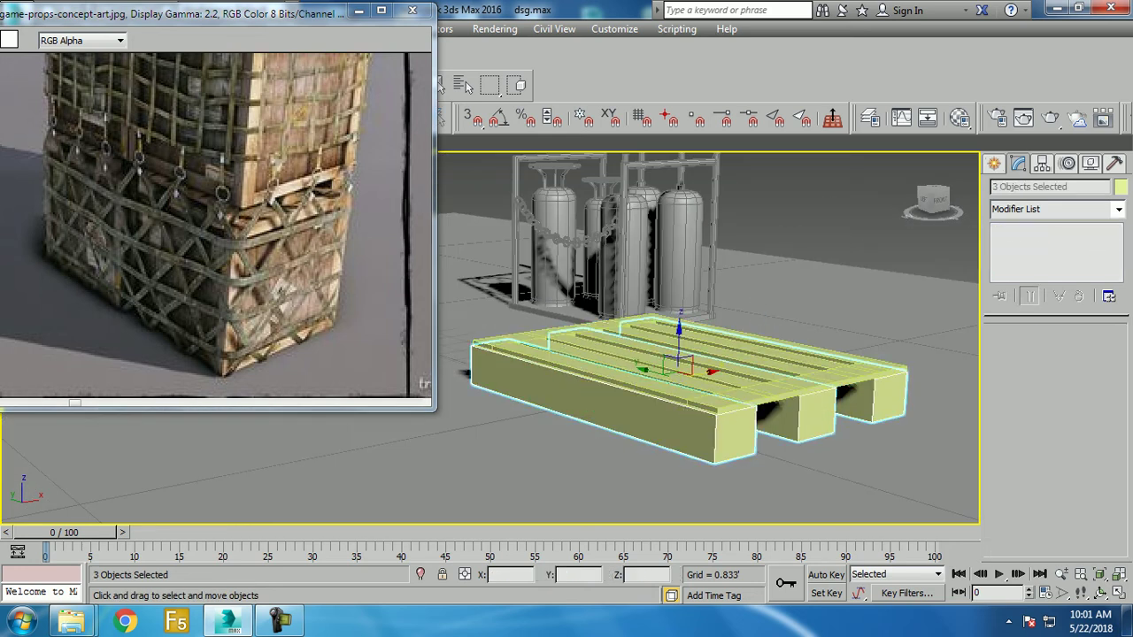
{"action": "left_click", "coordinate": [779, 407], "text": "ctrl"}
{"action": "middle_click_drag", "start_coordinate": [672, 354], "coordinate": [673, 425], "text": "alt"}
Step: Zoom out to a lower scene view and show the Create panel's Standard Primitives
{"action": "scroll", "coordinate": [708, 354], "scroll_direction": "down", "scroll_amount": 2}
{"action": "mouse_move", "coordinate": [708, 354]}
{"action": "middle_mouse_down"}
{"action": "mouse_move", "coordinate": [841, 257]}
{"action": "mouse_move", "coordinate": [841, 213]}
{"action": "mouse_move", "coordinate": [908, 160]}
{"action": "middle_mouse_up"}
{"action": "scroll", "coordinate": [840, 257], "scroll_direction": "down", "scroll_amount": 3}
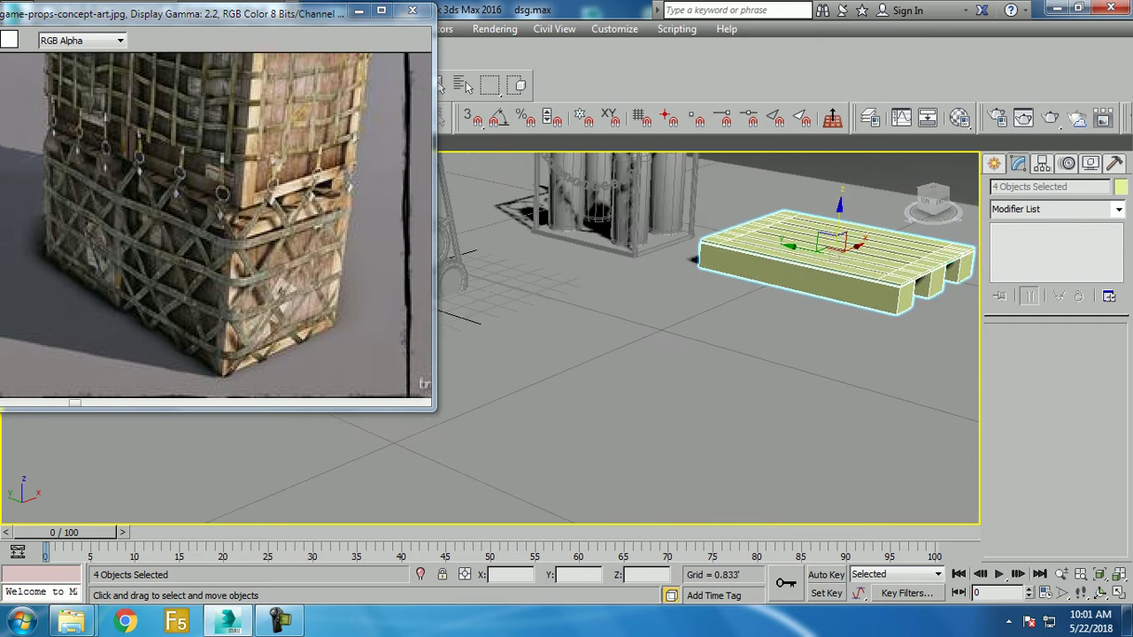
{"action": "left_click", "coordinate": [994, 164]}
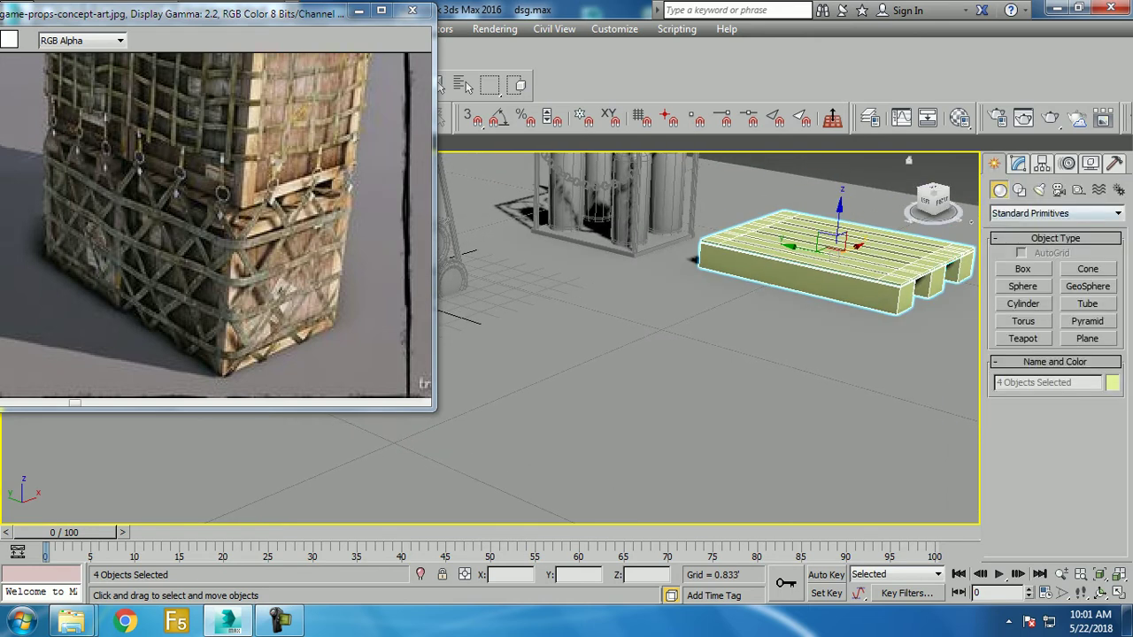
Step: Draw Box007 beside the pallet and convert it to an Editable Poly
{"action": "left_click", "coordinate": [1023, 269]}
{"action": "mouse_move", "coordinate": [694, 338]}
{"action": "left_mouse_down"}
{"action": "mouse_move", "coordinate": [702, 445]}
{"action": "mouse_move", "coordinate": [743, 482]}
{"action": "left_mouse_up"}
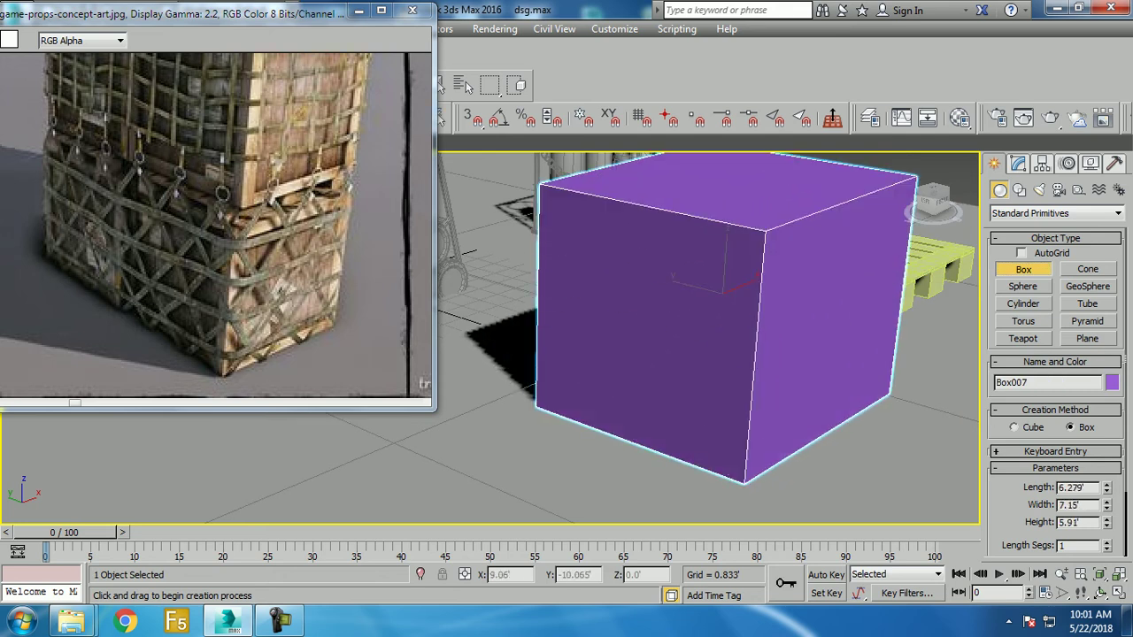
{"action": "right_click", "coordinate": [721, 283]}
{"action": "right_click", "coordinate": [749, 246]}
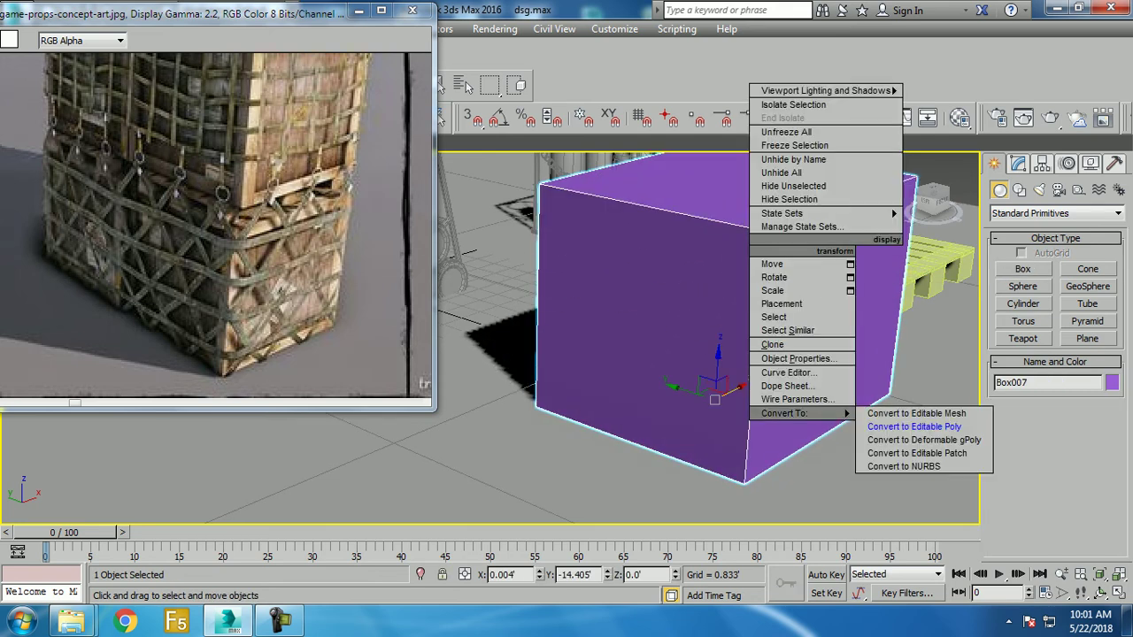
{"action": "left_click", "coordinate": [914, 427]}
Step: At Polygon level, select all six faces: front, right, top, left, bottom and back
{"action": "left_click", "coordinate": [1071, 369]}
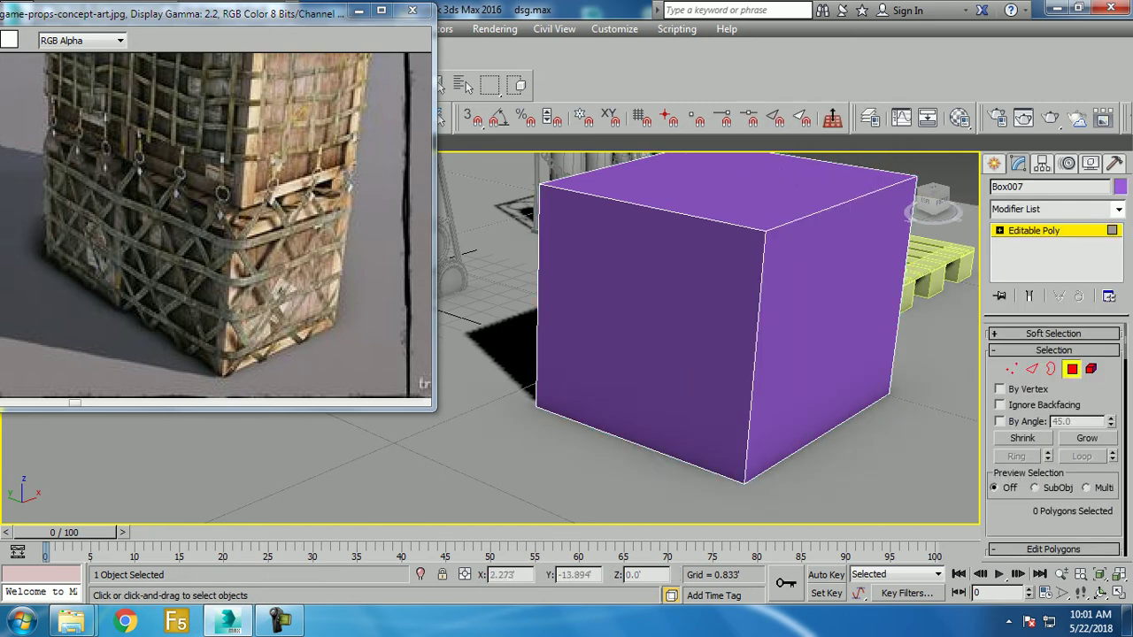
{"action": "left_click", "coordinate": [651, 354]}
{"action": "left_click", "coordinate": [828, 319], "text": "ctrl"}
{"action": "left_click", "coordinate": [726, 186], "text": "ctrl"}
{"action": "middle_click_drag", "start_coordinate": [708, 354], "coordinate": [832, 354], "text": "alt"}
{"action": "left_click", "coordinate": [557, 318], "text": "ctrl"}
{"action": "mouse_move", "coordinate": [708, 354]}
{"action": "middle_mouse_down", "text": "alt"}
{"action": "mouse_move", "coordinate": [708, 266]}
{"action": "mouse_move", "coordinate": [672, 363]}
{"action": "mouse_move", "coordinate": [708, 318]}
{"action": "mouse_move", "coordinate": [637, 230]}
{"action": "middle_mouse_up", "text": "alt"}
{"action": "left_click", "coordinate": [758, 405], "text": "ctrl"}
{"action": "left_click", "coordinate": [673, 372], "text": "ctrl"}
{"action": "scroll", "coordinate": [1053, 398], "scroll_direction": "down", "scroll_amount": 5}
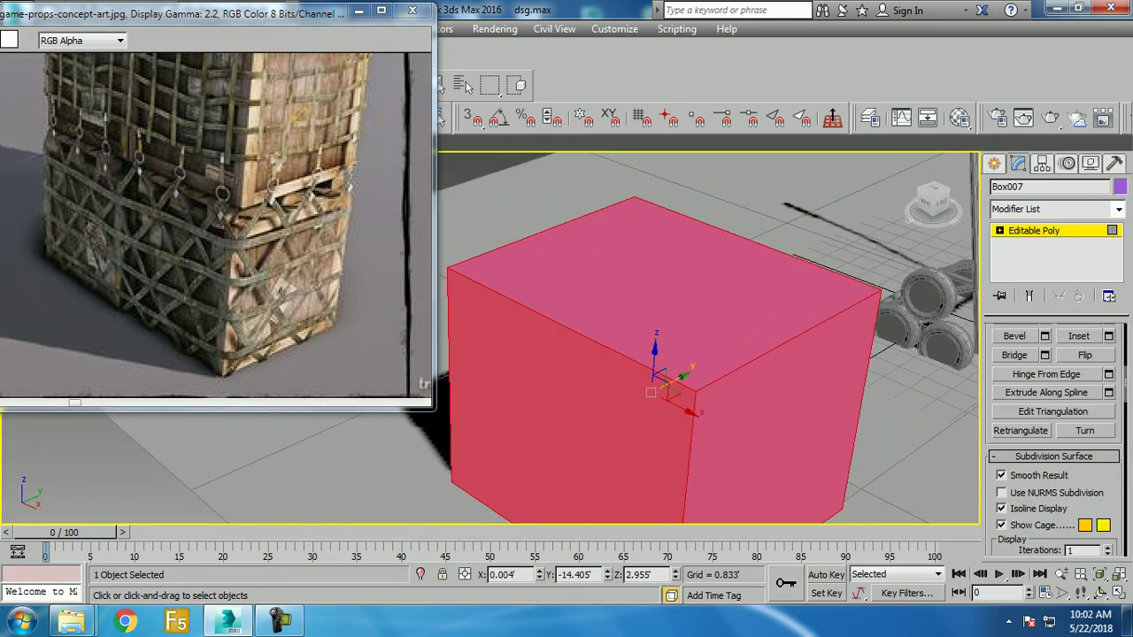
Step: Try a 0.564' inset on the selected faces, then cancel it
{"action": "left_click", "coordinate": [1108, 336]}
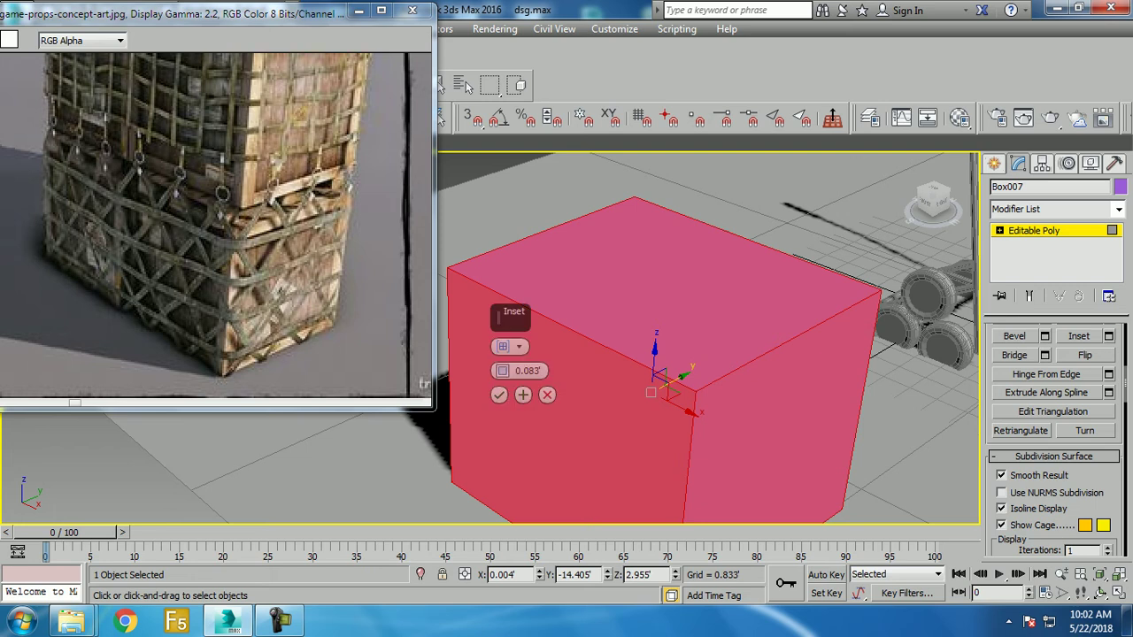
{"action": "left_click_drag", "start_coordinate": [502, 371], "coordinate": [501, 337]}
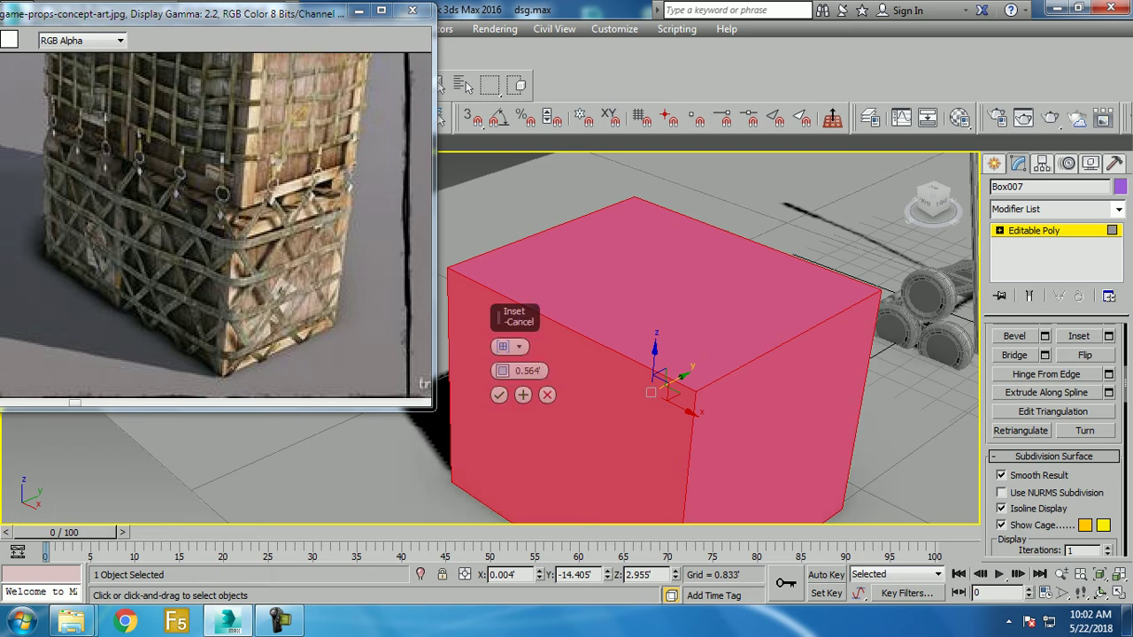
{"action": "left_click", "coordinate": [547, 395]}
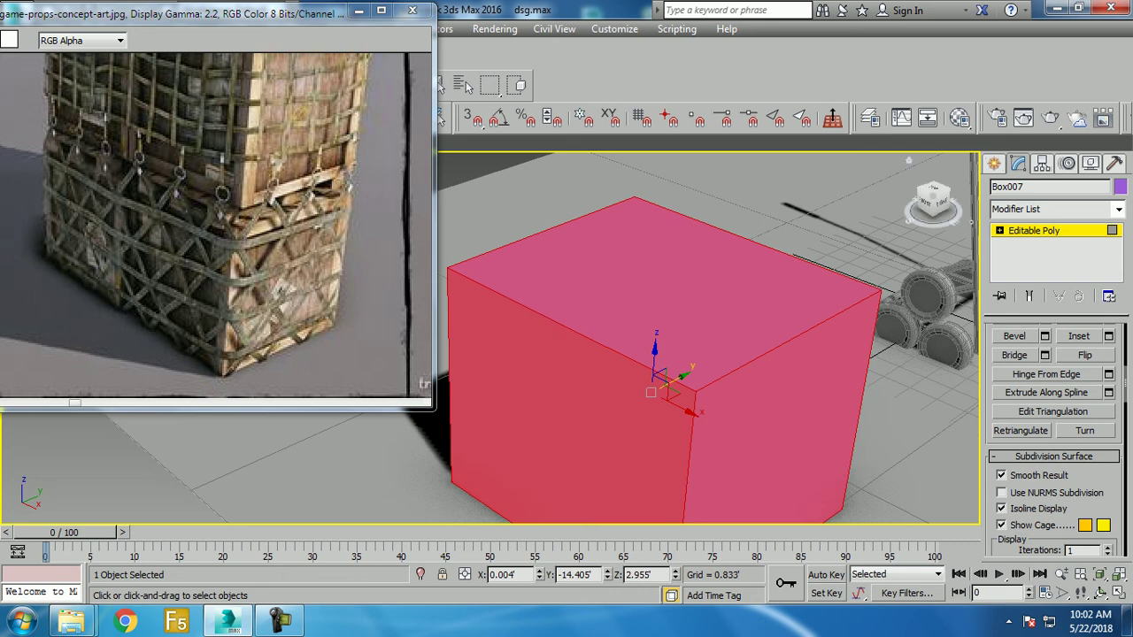
{"action": "key", "text": "4"}
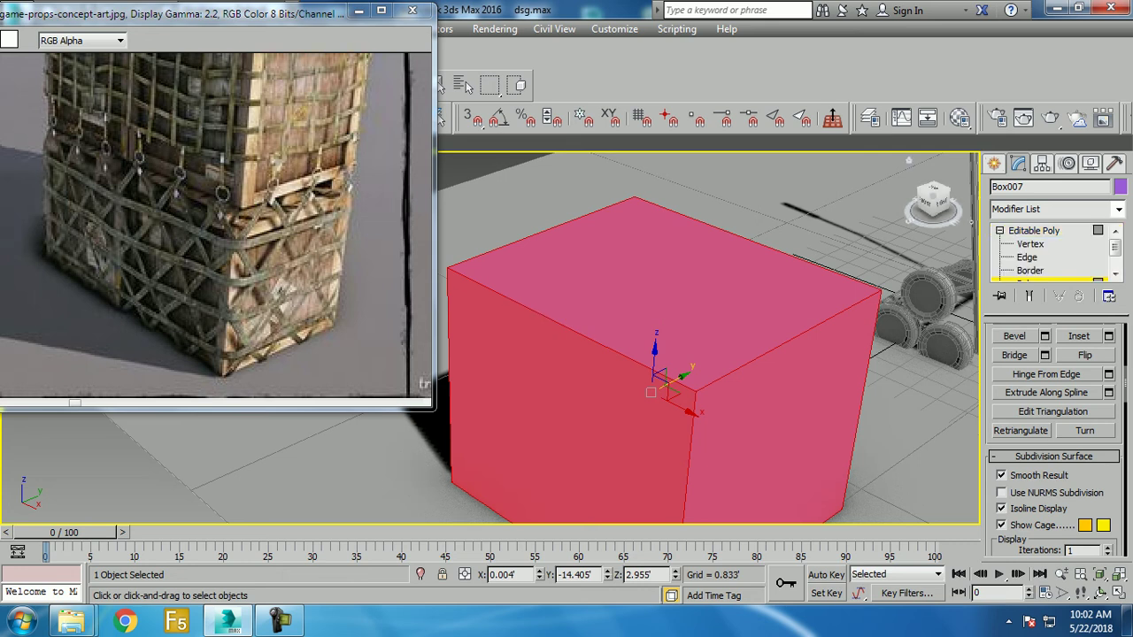
Step: Inset the six faces By Polygon by 0.564'
{"action": "left_click", "coordinate": [1108, 335]}
{"action": "left_click", "coordinate": [520, 346]}
{"action": "left_click", "coordinate": [566, 371]}
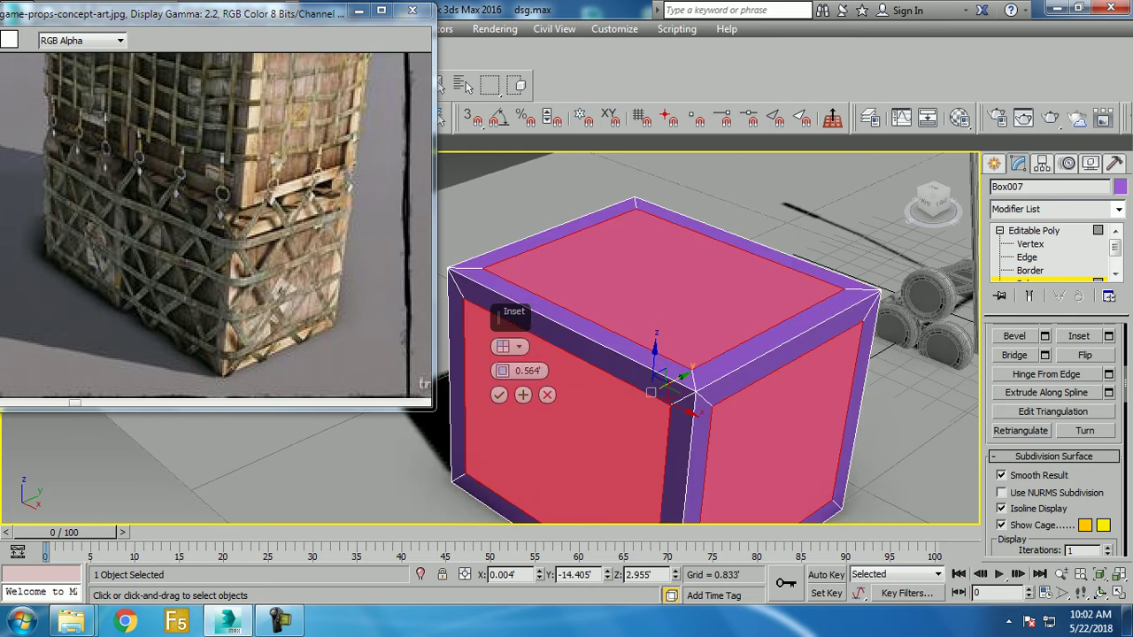
{"action": "left_click", "coordinate": [498, 394]}
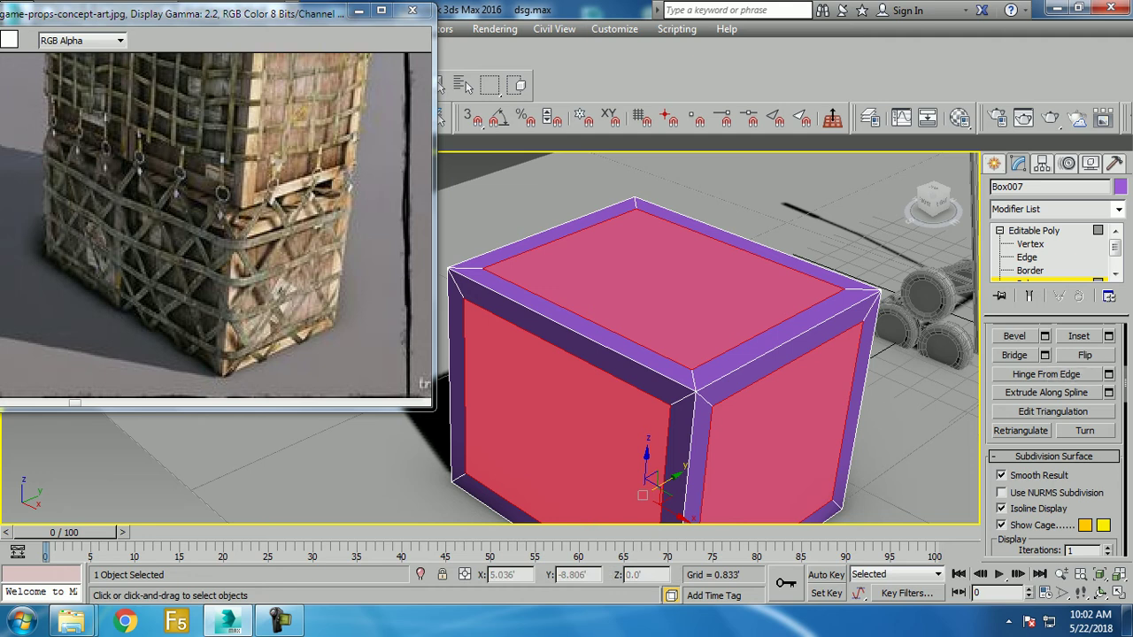
Step: Extrude the inset panels by -0.081' to recess them, then deselect all polygons
{"action": "left_click", "coordinate": [1044, 413]}
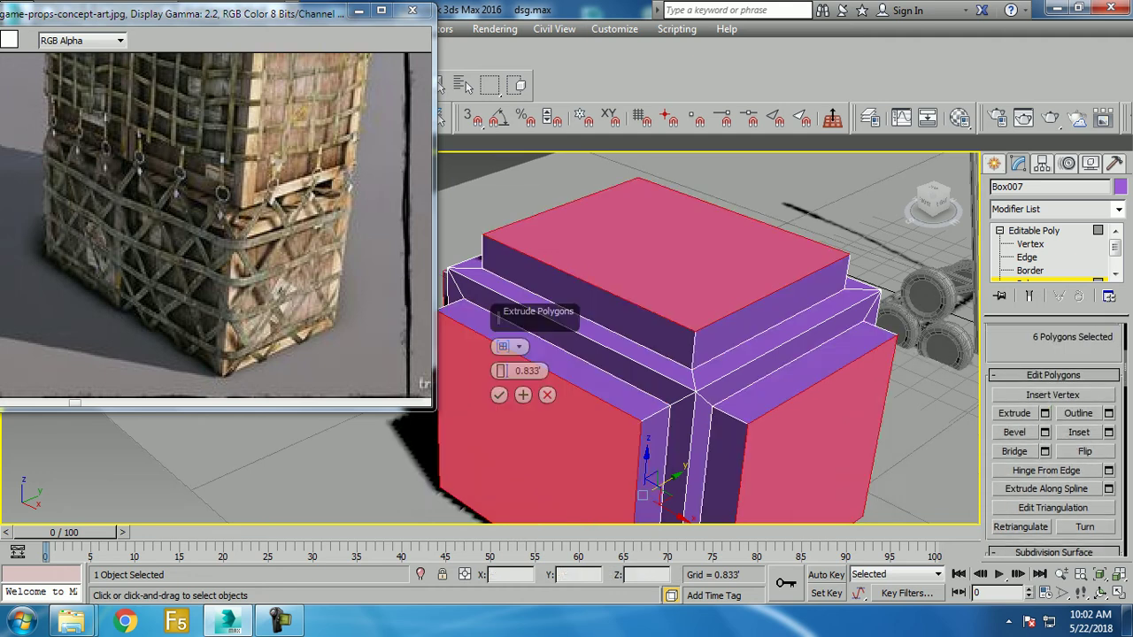
{"action": "left_click_drag", "start_coordinate": [502, 371], "coordinate": [502, 377]}
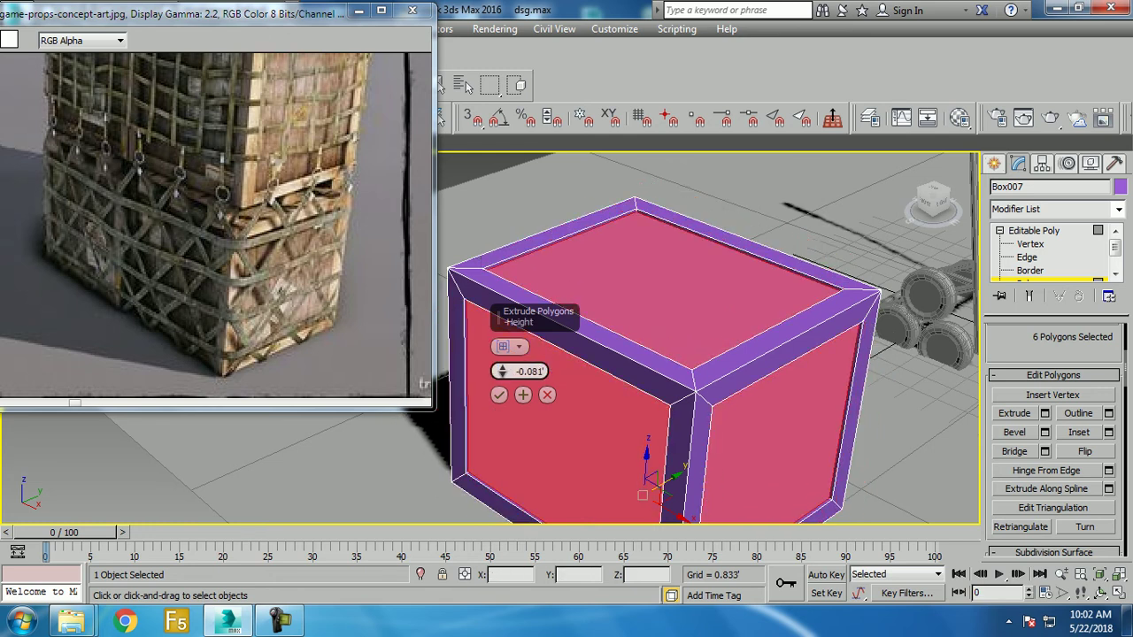
{"action": "left_click", "coordinate": [498, 395]}
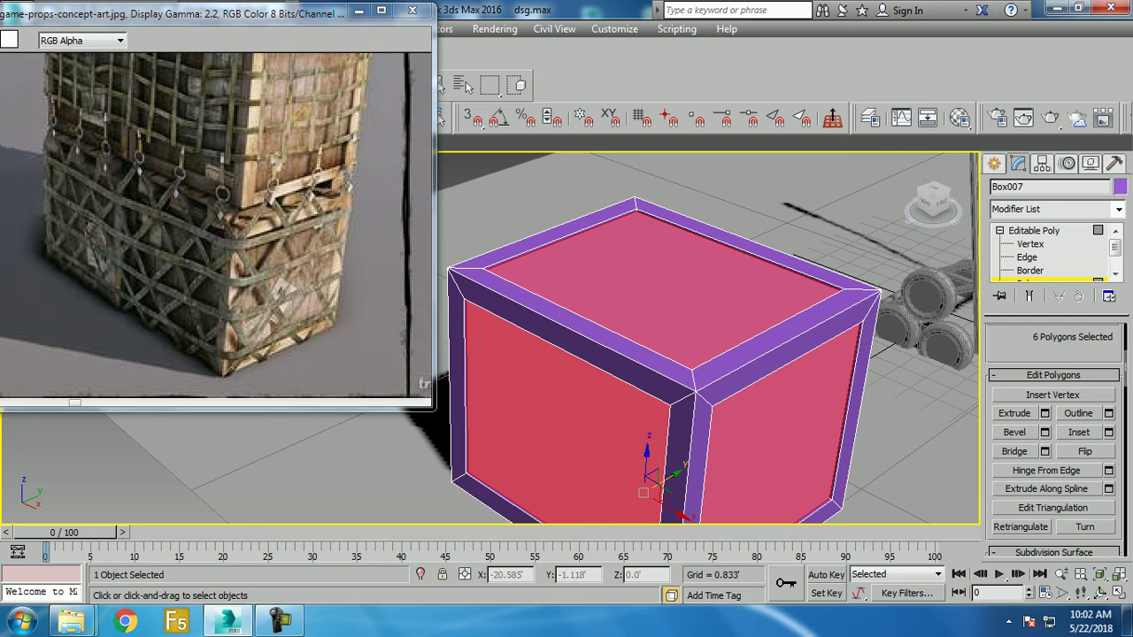
{"action": "key", "text": "ctrl+d"}
{"action": "scroll", "coordinate": [779, 372], "scroll_direction": "down", "scroll_amount": 2}
{"action": "scroll", "coordinate": [779, 372], "scroll_direction": "down", "scroll_amount": 2}
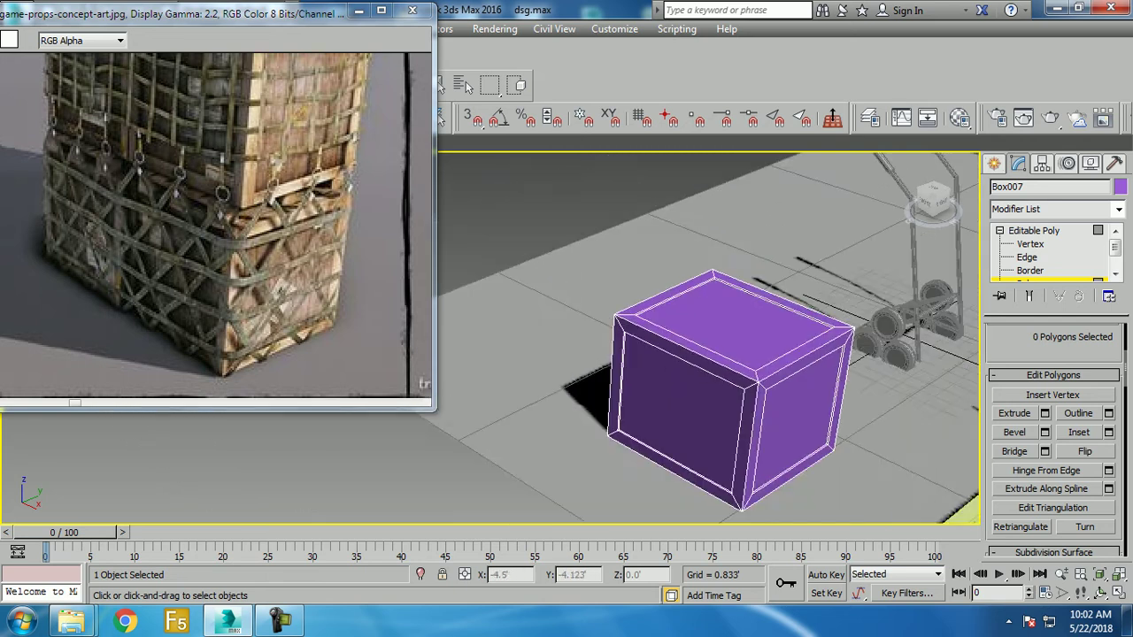
{"action": "middle_click_drag", "start_coordinate": [708, 336], "coordinate": [708, 266], "text": "alt"}
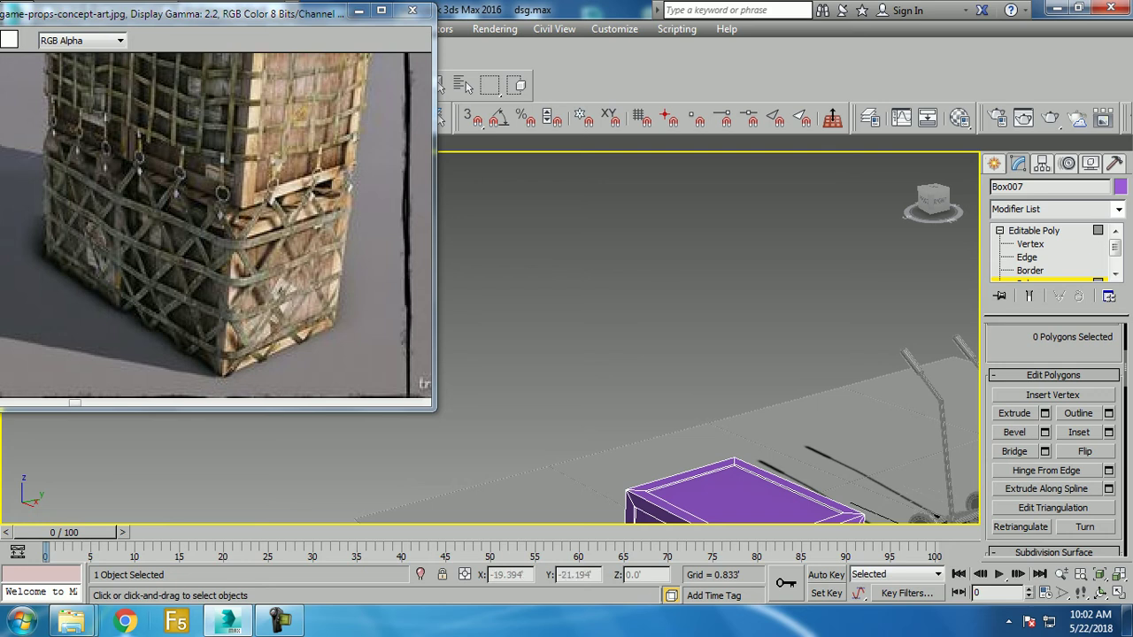
Step: Minimize and restore 3ds Max, then open and close the recent documents list
{"action": "left_click", "coordinate": [229, 620]}
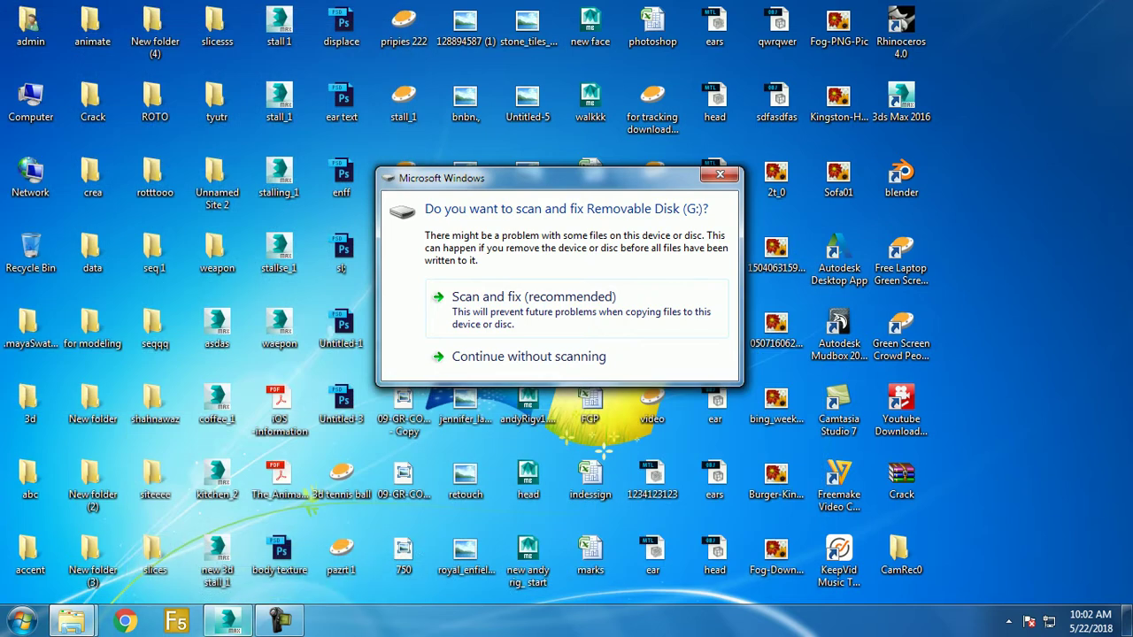
{"action": "left_click", "coordinate": [228, 619]}
{"action": "left_click", "coordinate": [16, 16]}
{"action": "left_click", "coordinate": [16, 16]}
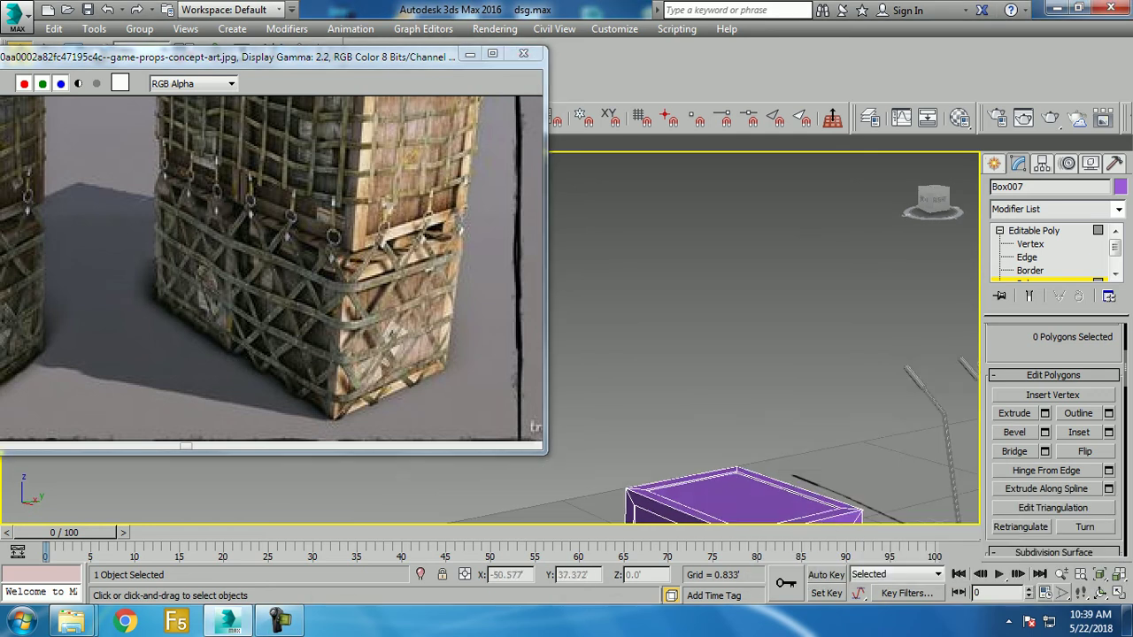
Step: Orbit around the crate body, then launch a Chrome window from the taskbar
{"action": "middle_click_drag", "start_coordinate": [761, 354], "coordinate": [796, 336], "text": "alt"}
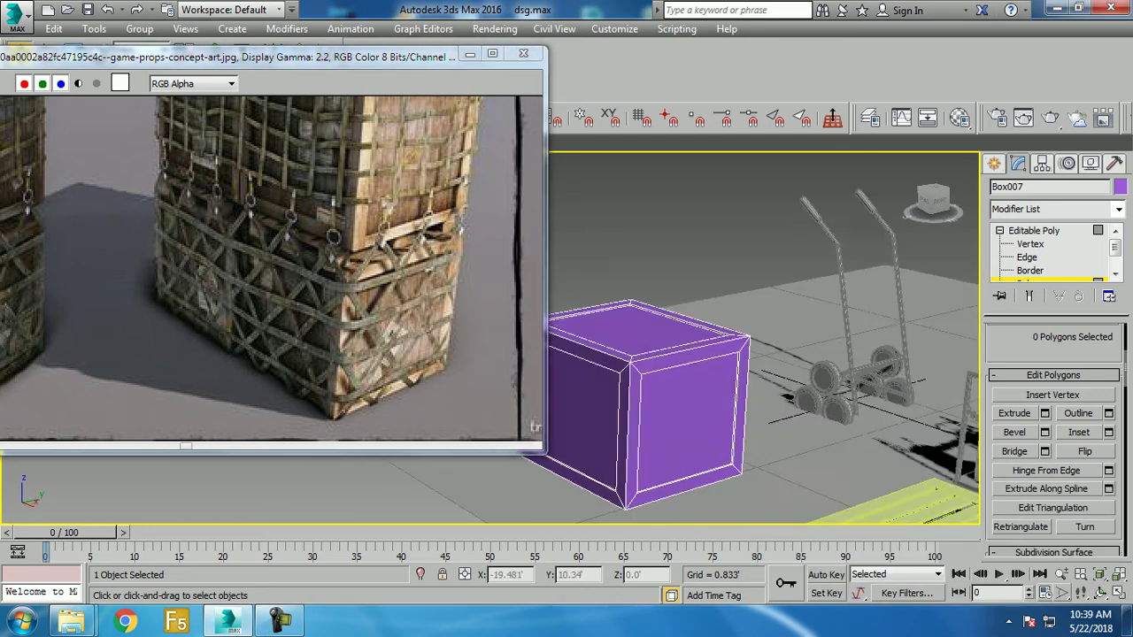
{"action": "middle_click_drag", "start_coordinate": [761, 372], "coordinate": [735, 376], "text": "alt"}
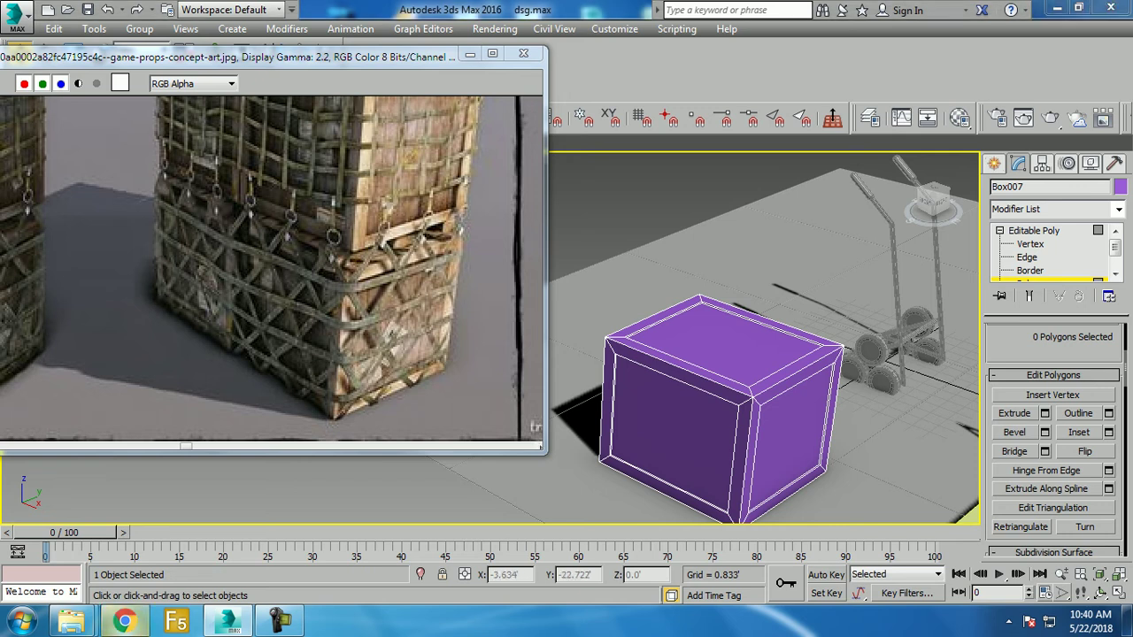
{"action": "left_click", "coordinate": [123, 621]}
{"action": "left_click", "coordinate": [279, 622]}
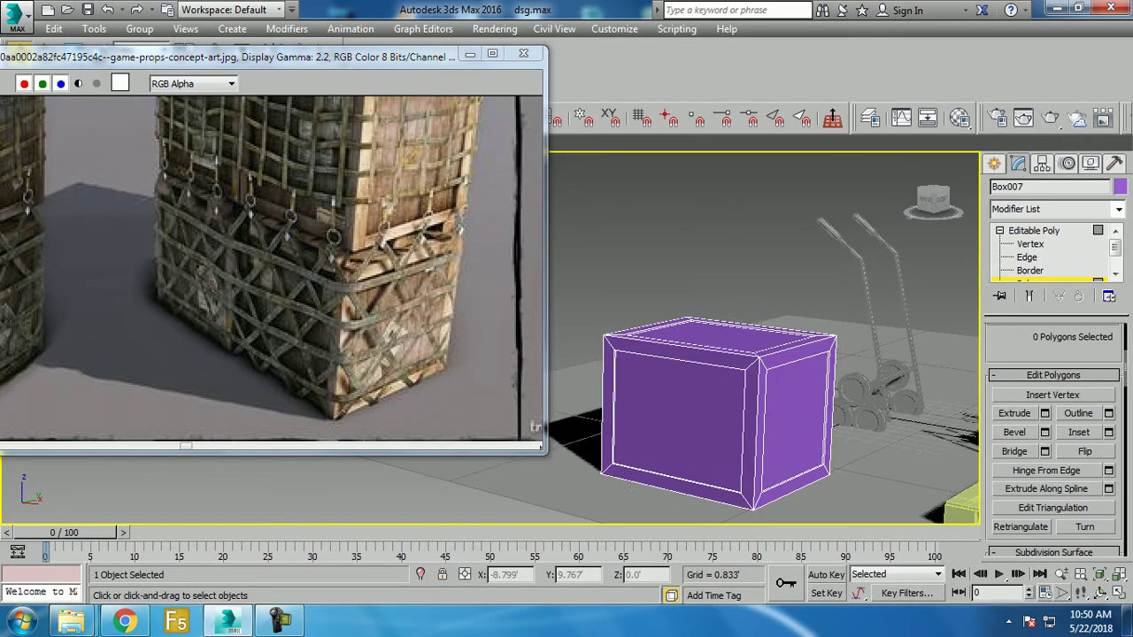
Step: Switch to Front view of Box007 and pick the Rectangle tool under Create > Shapes > Splines
{"action": "middle_click_drag", "start_coordinate": [761, 354], "coordinate": [743, 354], "text": "alt"}
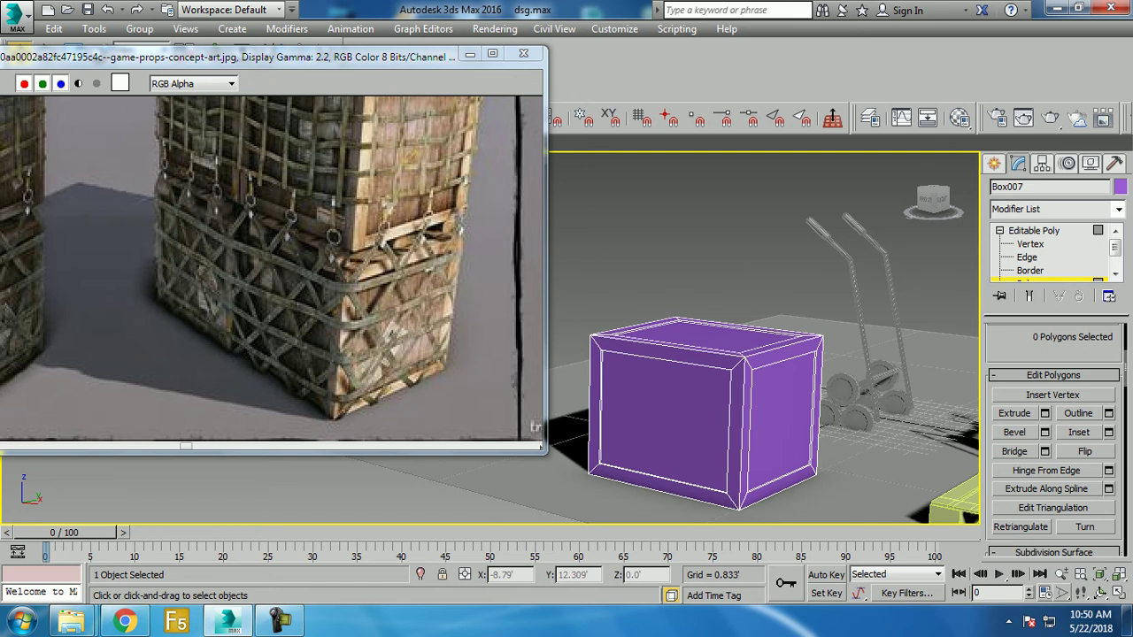
{"action": "key", "text": "f"}
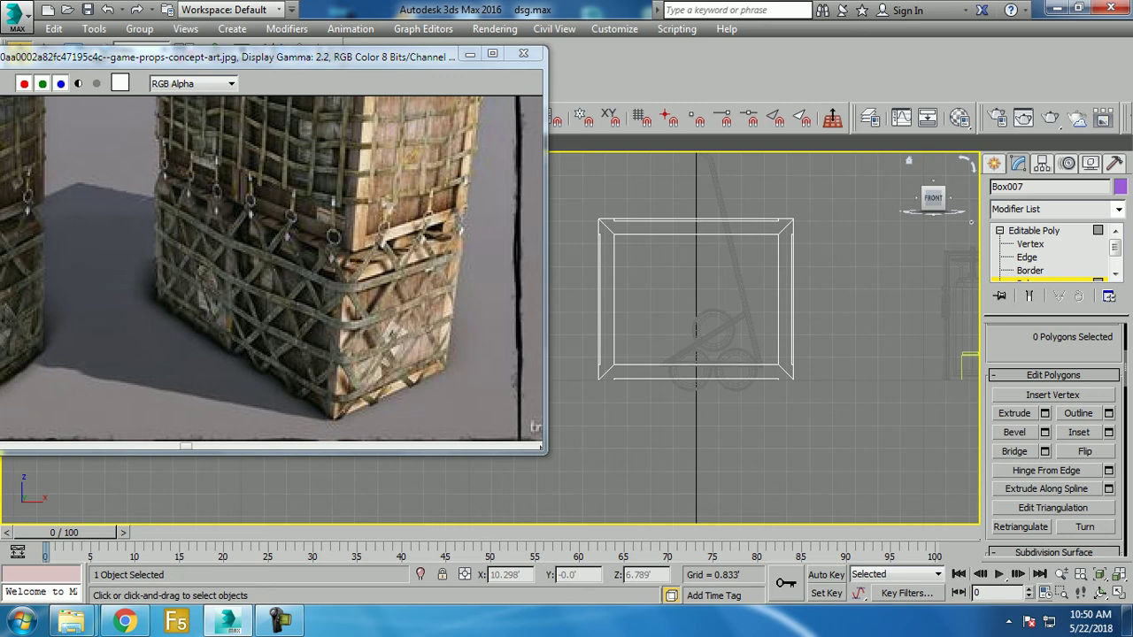
{"action": "left_click", "coordinate": [994, 164]}
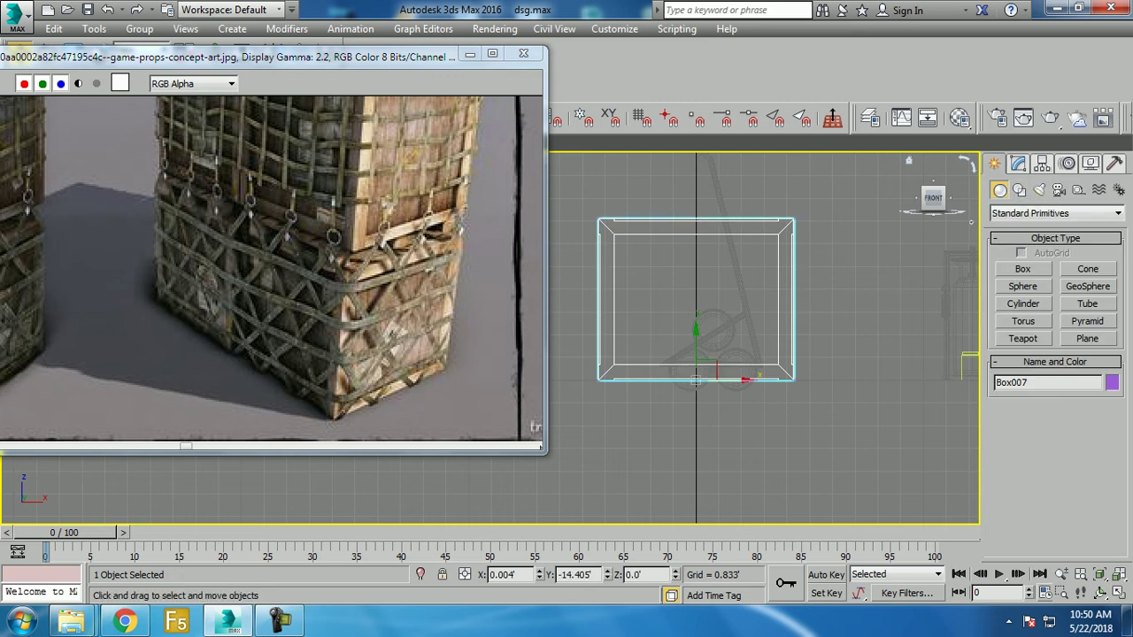
{"action": "left_click", "coordinate": [1018, 189]}
{"action": "left_click", "coordinate": [1089, 282]}
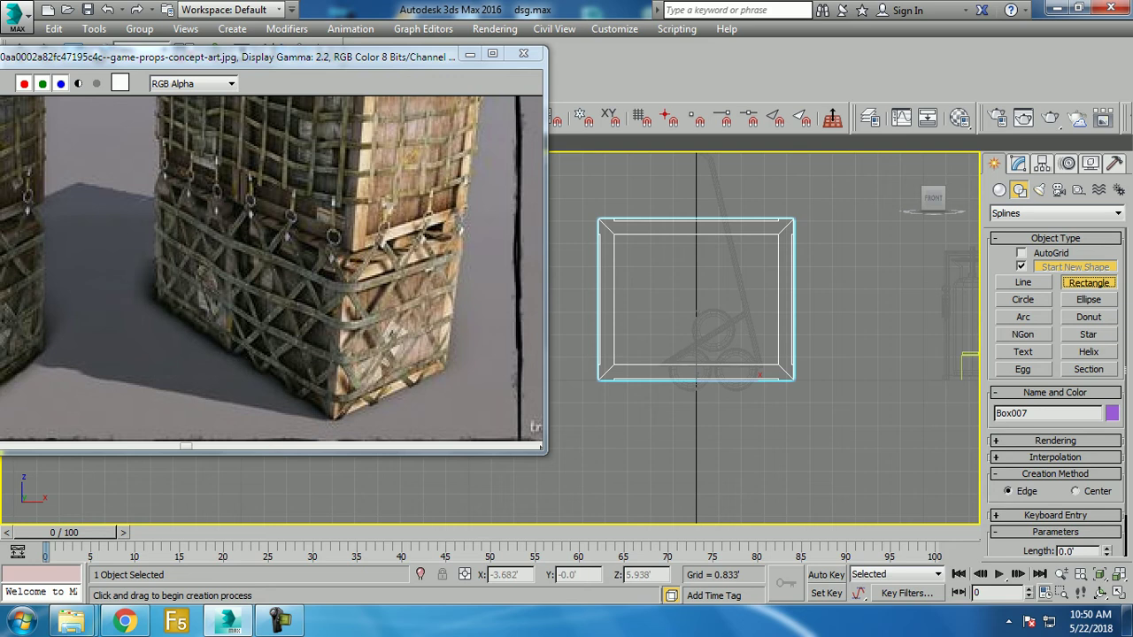
Step: Draw Rectangle001 around the box's front outline and position it around the box
{"action": "left_click_drag", "start_coordinate": [595, 220], "coordinate": [795, 380]}
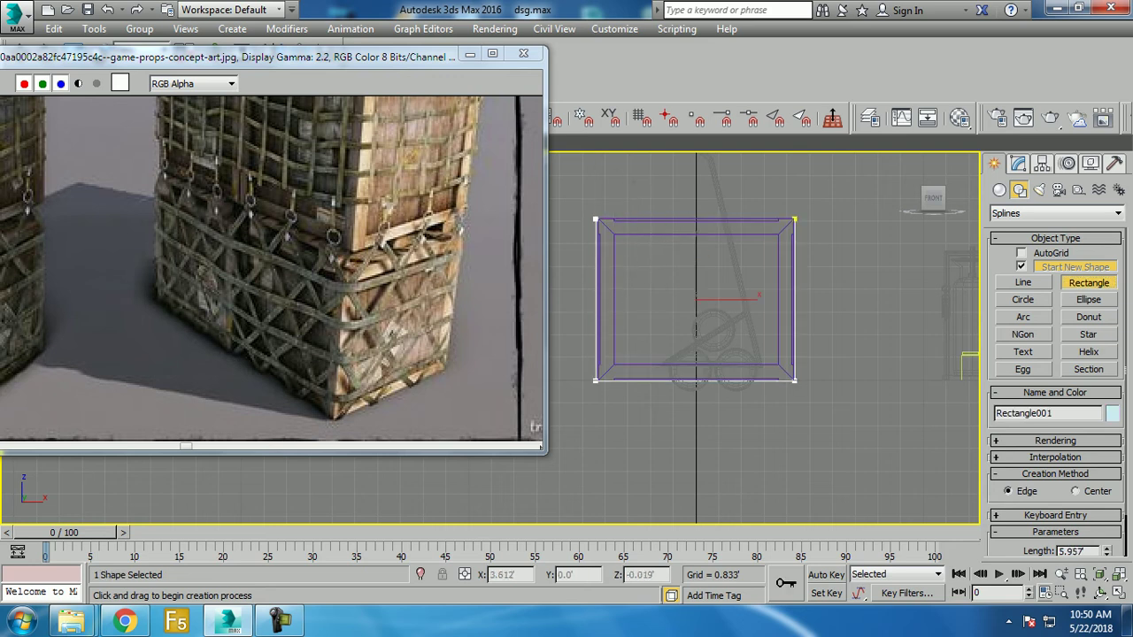
{"action": "key", "text": "alt+w"}
{"action": "key", "text": "alt+w"}
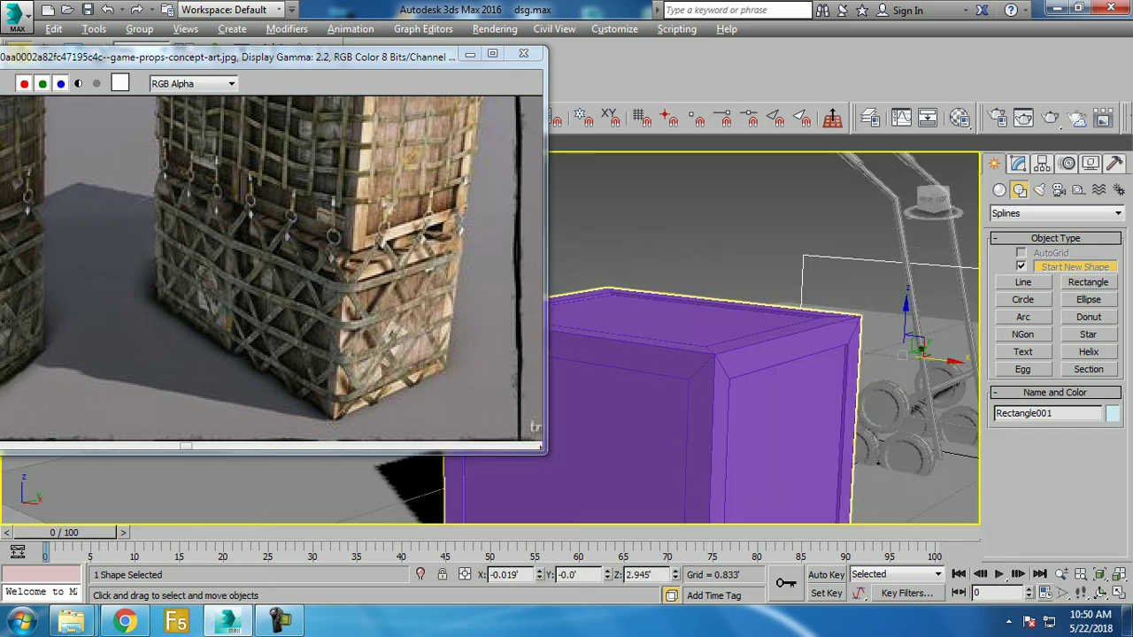
{"action": "scroll", "coordinate": [761, 336], "scroll_direction": "down", "scroll_amount": 3}
{"action": "left_click_drag", "start_coordinate": [872, 363], "coordinate": [580, 389]}
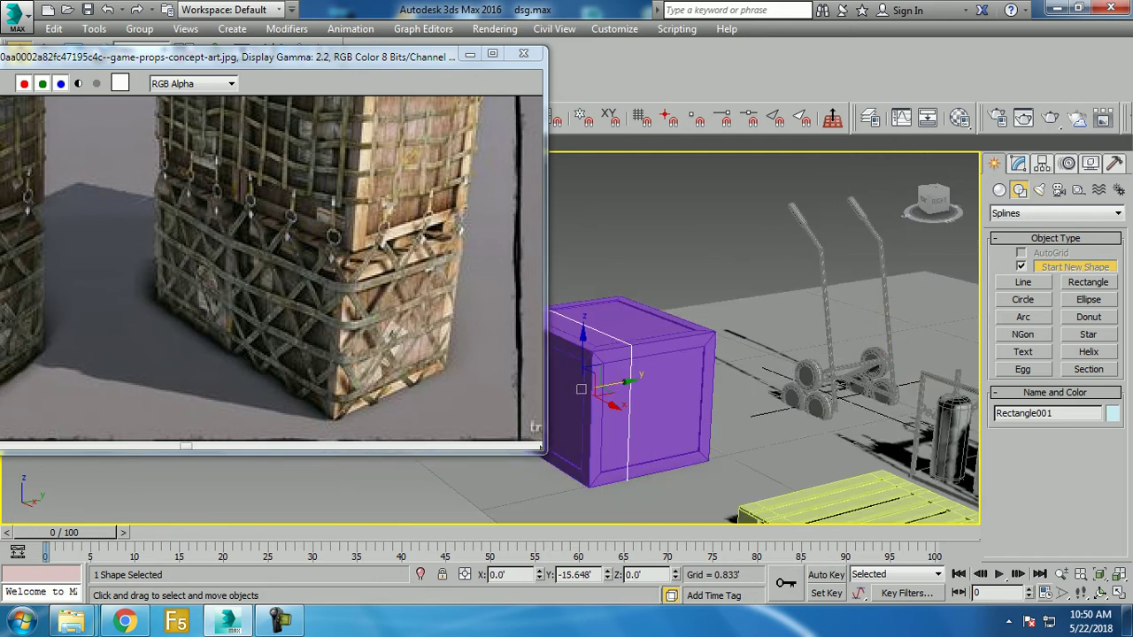
{"action": "middle_click_drag", "start_coordinate": [580, 389], "coordinate": [704, 375], "text": "alt"}
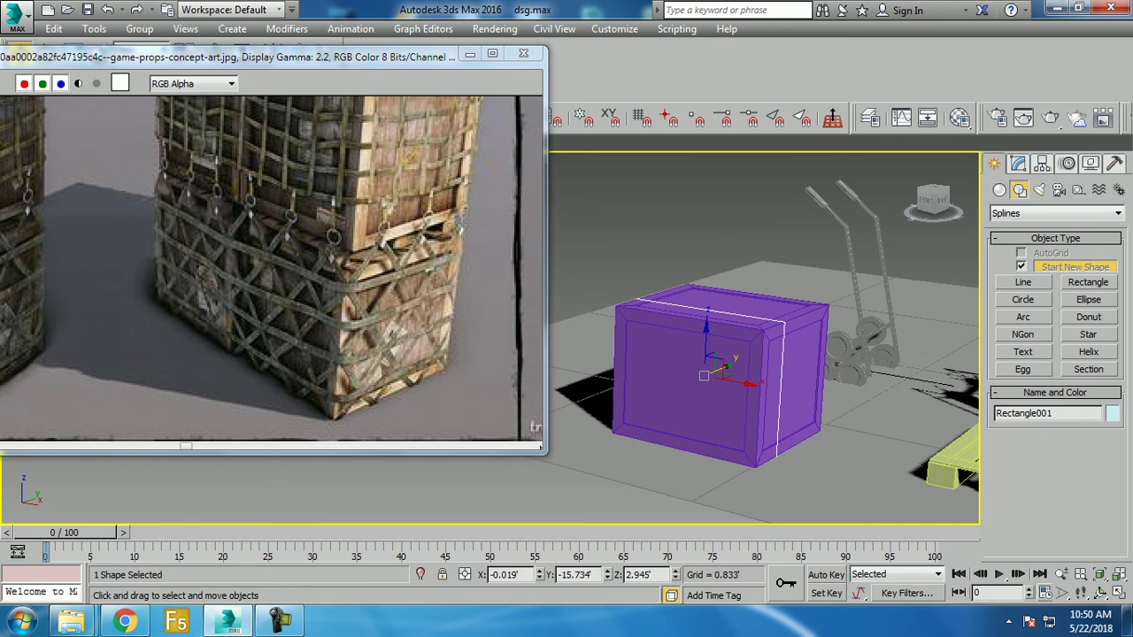
Step: Enable the rectangle in viewport as a Rectangular strap, Length 0.545' and Width 0.048'
{"action": "left_click", "coordinate": [1017, 163]}
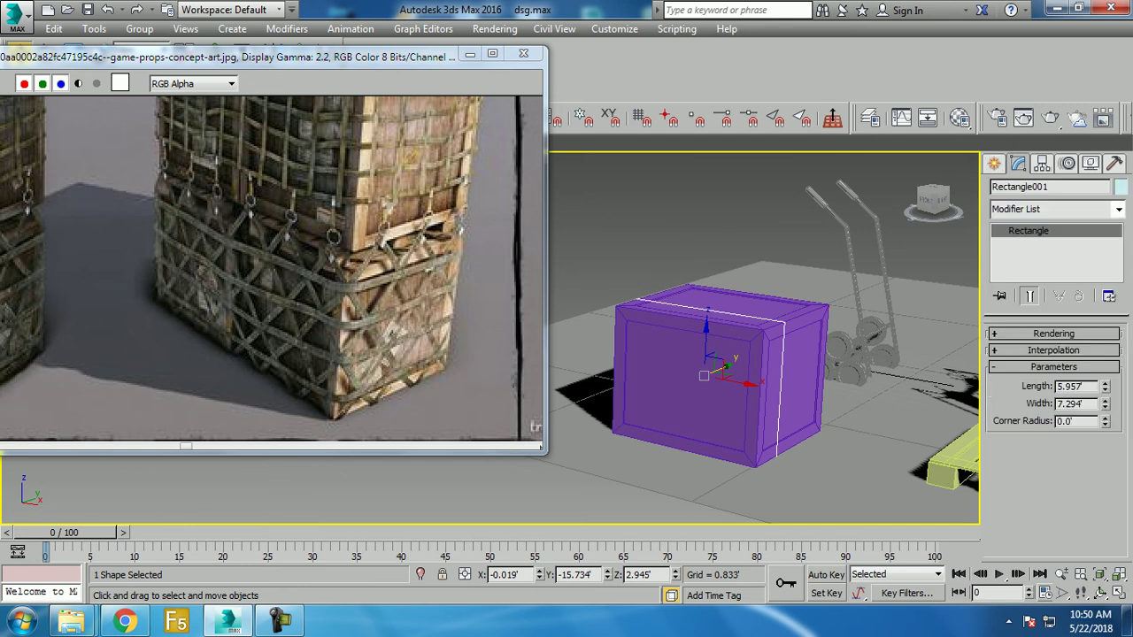
{"action": "left_click", "coordinate": [1053, 334]}
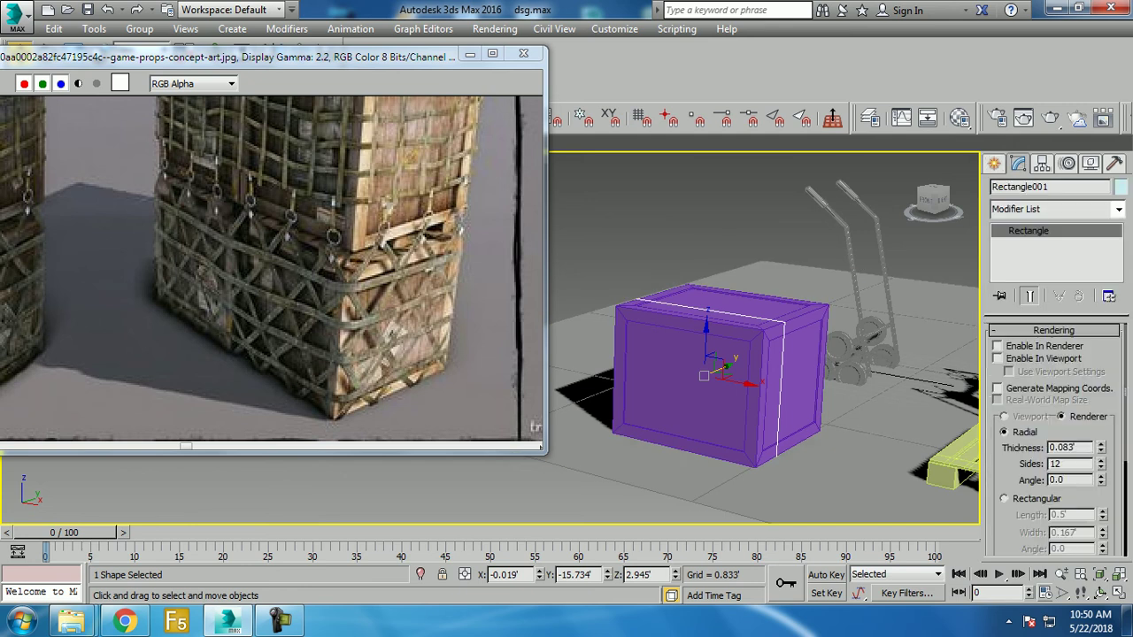
{"action": "left_click", "coordinate": [997, 358]}
{"action": "left_click", "coordinate": [1004, 498]}
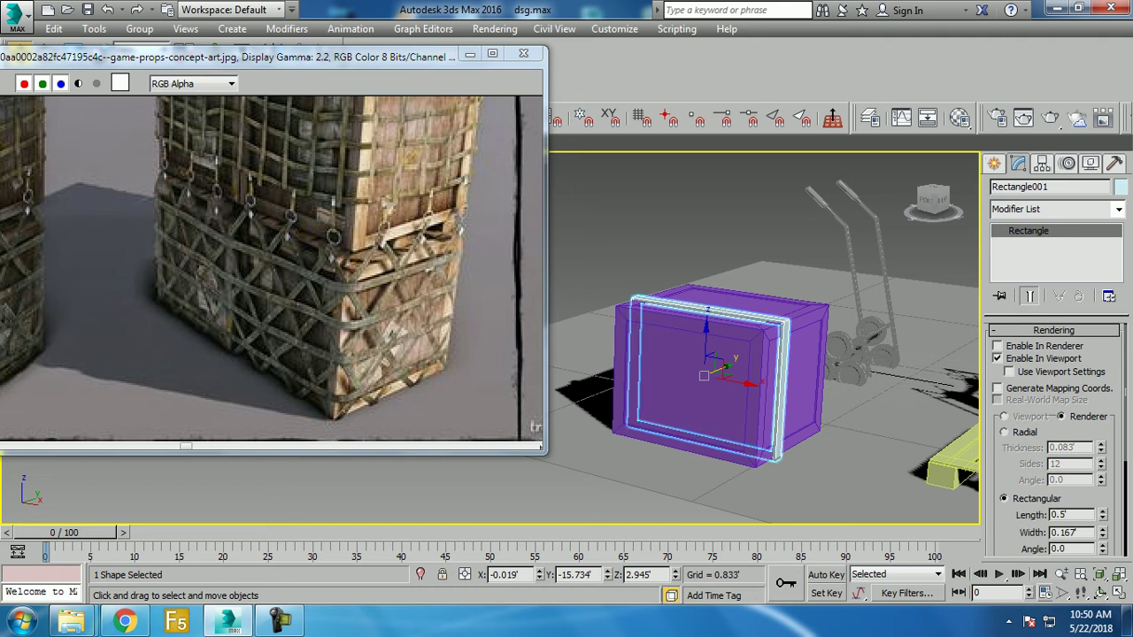
{"action": "scroll", "coordinate": [779, 416], "scroll_direction": "up", "scroll_amount": 5}
{"action": "mouse_move", "coordinate": [1102, 514]}
{"action": "left_mouse_down"}
{"action": "mouse_move", "coordinate": [1102, 505]}
{"action": "mouse_move", "coordinate": [1102, 542]}
{"action": "mouse_move", "coordinate": [1102, 529]}
{"action": "left_mouse_up"}
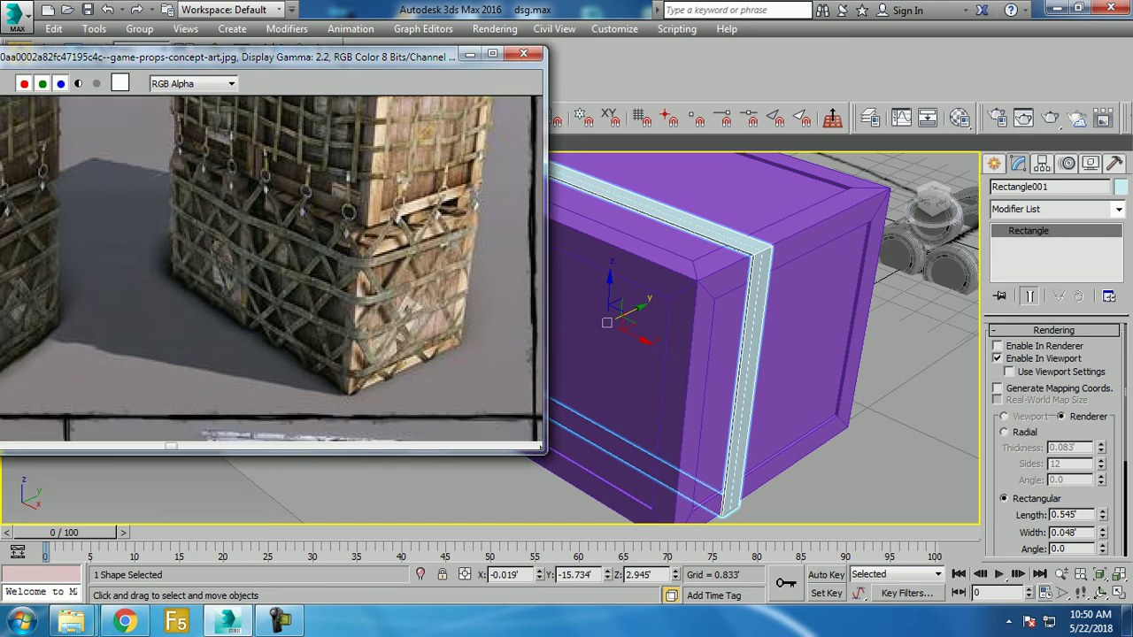
{"action": "scroll", "coordinate": [761, 336], "scroll_direction": "up", "scroll_amount": 3}
{"action": "scroll", "coordinate": [761, 336], "scroll_direction": "down", "scroll_amount": 4}
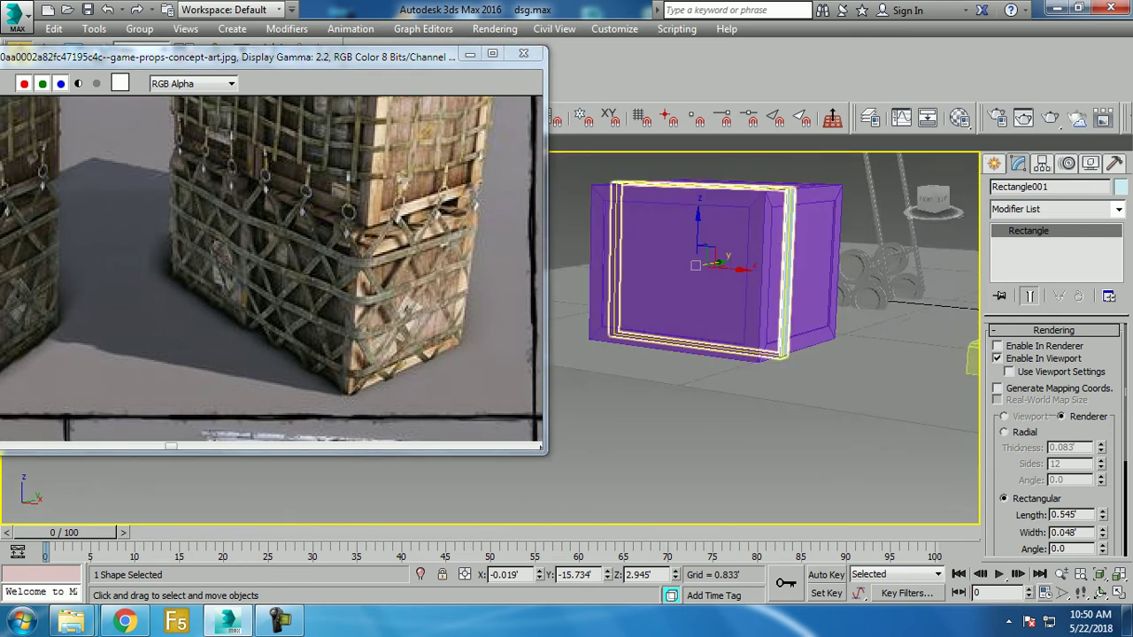
{"action": "scroll", "coordinate": [761, 336], "scroll_direction": "up", "scroll_amount": 4}
Step: Convert the rectangle strap to an Editable Spline and enter Vertex level
{"action": "right_click", "coordinate": [784, 293]}
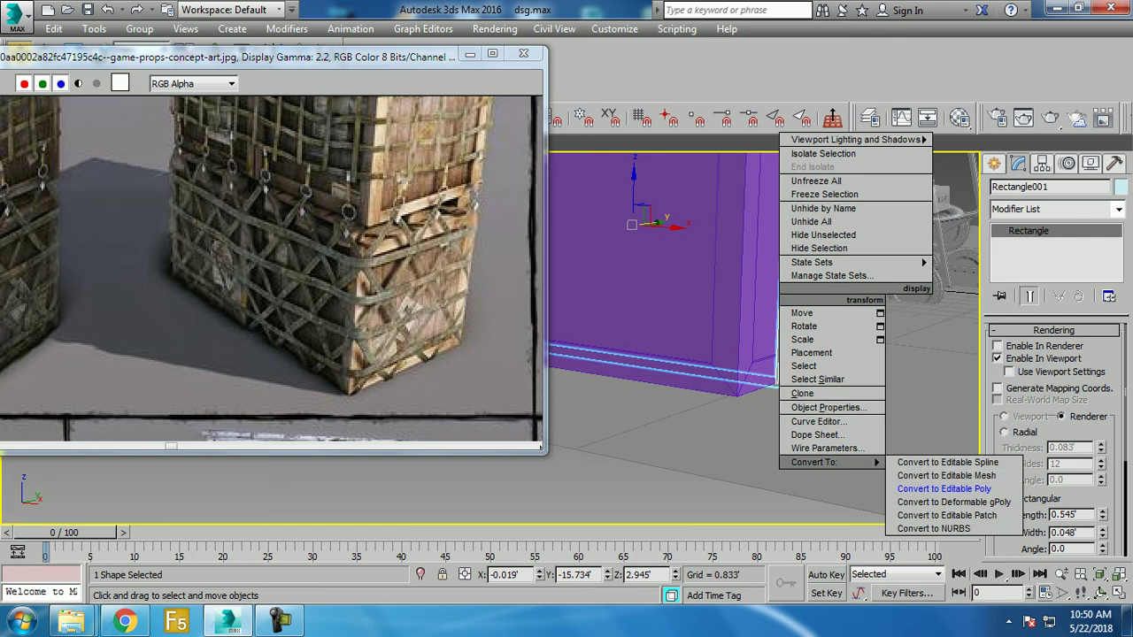
{"action": "left_click", "coordinate": [951, 461]}
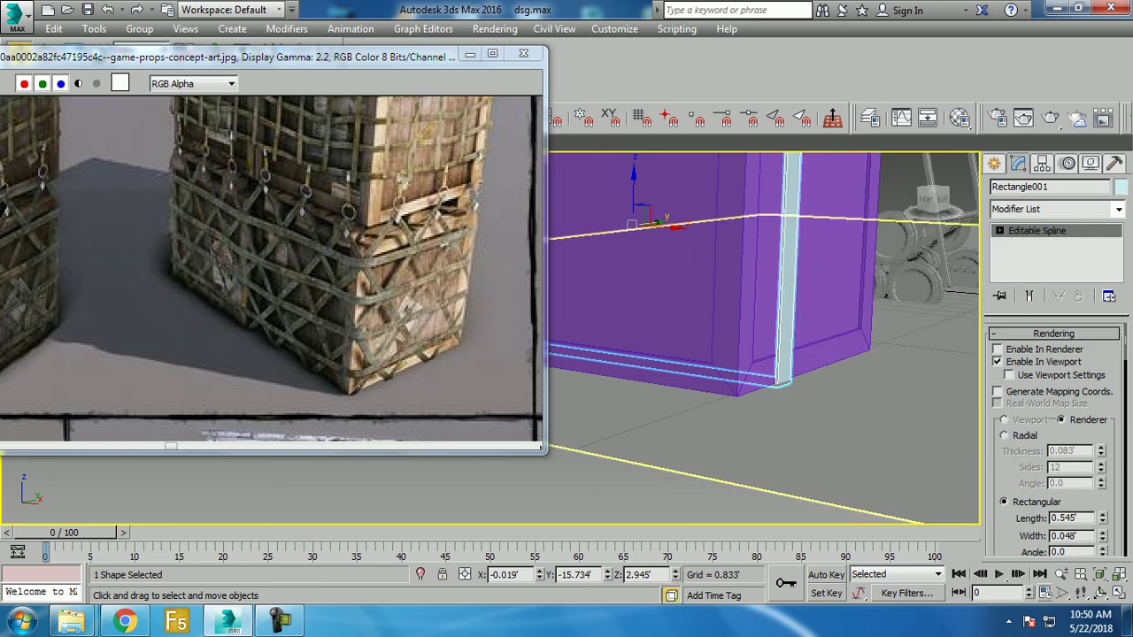
{"action": "left_click", "coordinate": [999, 230]}
{"action": "left_click", "coordinate": [1029, 244]}
Step: Switch to wireframe and try raising the bottom vertices, then undo it
{"action": "right_click", "coordinate": [779, 263]}
{"action": "left_click", "coordinate": [672, 363]}
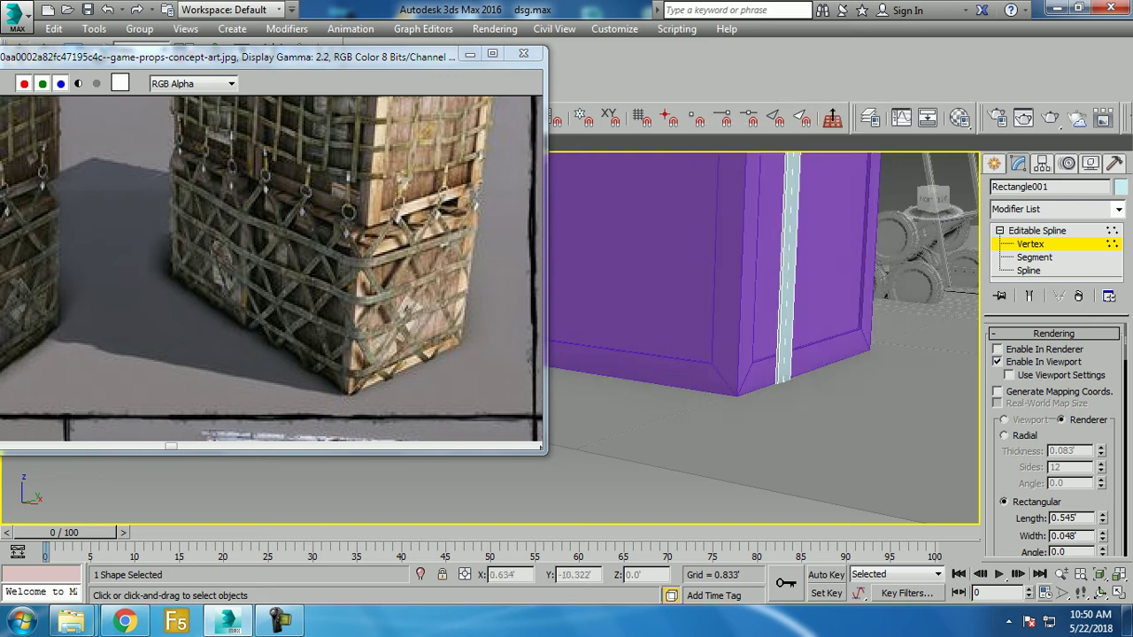
{"action": "middle_click_drag", "start_coordinate": [672, 363], "coordinate": [545, 380], "text": "alt"}
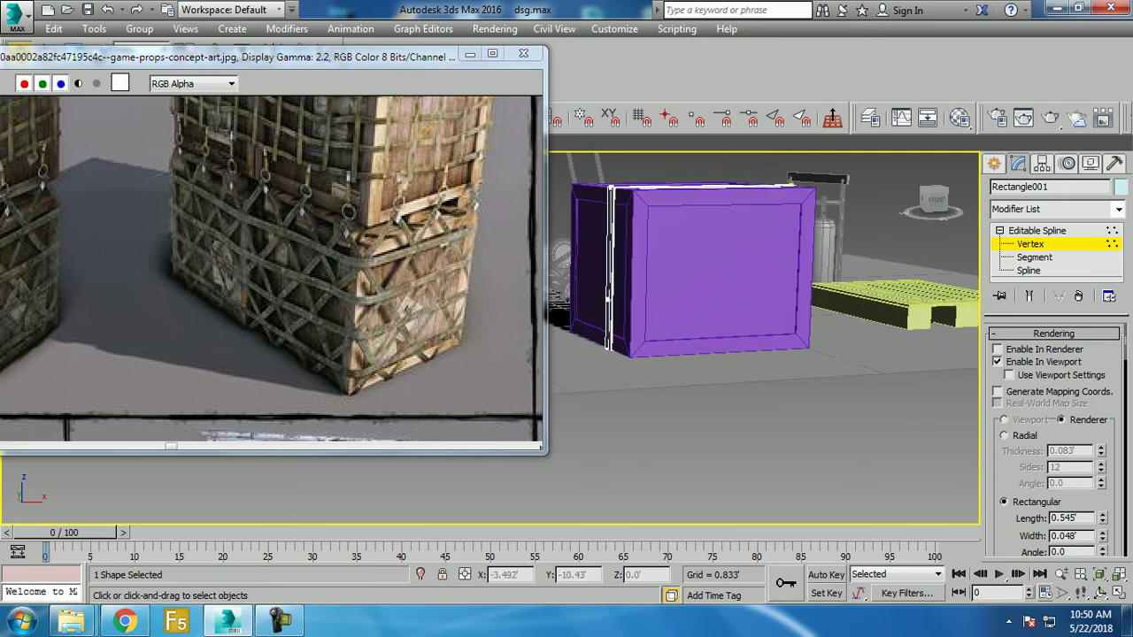
{"action": "key", "text": "F3"}
{"action": "left_click_drag", "start_coordinate": [699, 345], "coordinate": [699, 304]}
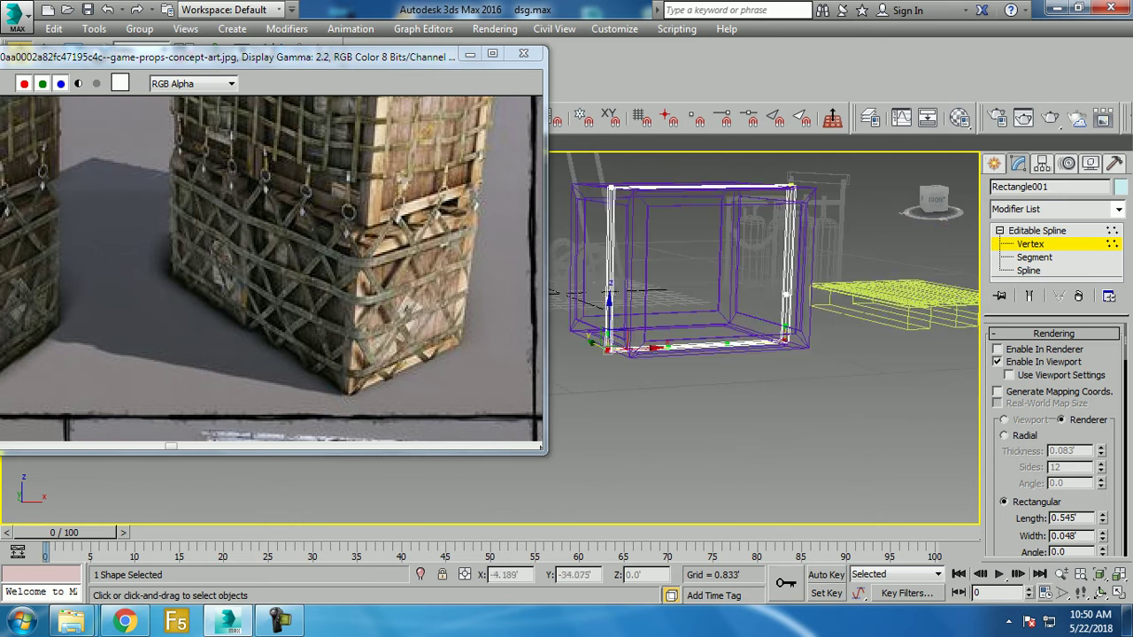
{"action": "key", "text": "ctrl+z"}
{"action": "scroll", "coordinate": [265, 265], "scroll_direction": "up", "scroll_amount": 1}
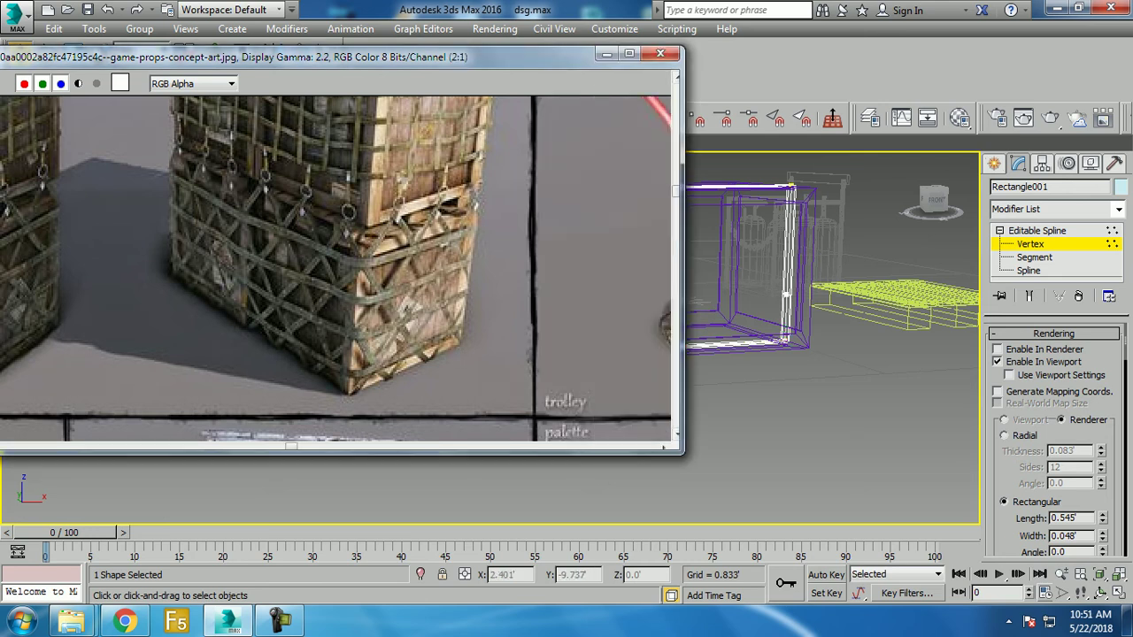
{"action": "scroll", "coordinate": [221, 266], "scroll_direction": "up", "scroll_amount": 1}
Step: Break both bottom corner vertices, pull the freed end up the box side, and return to shaded view
{"action": "left_click_drag", "start_coordinate": [607, 347], "coordinate": [628, 319]}
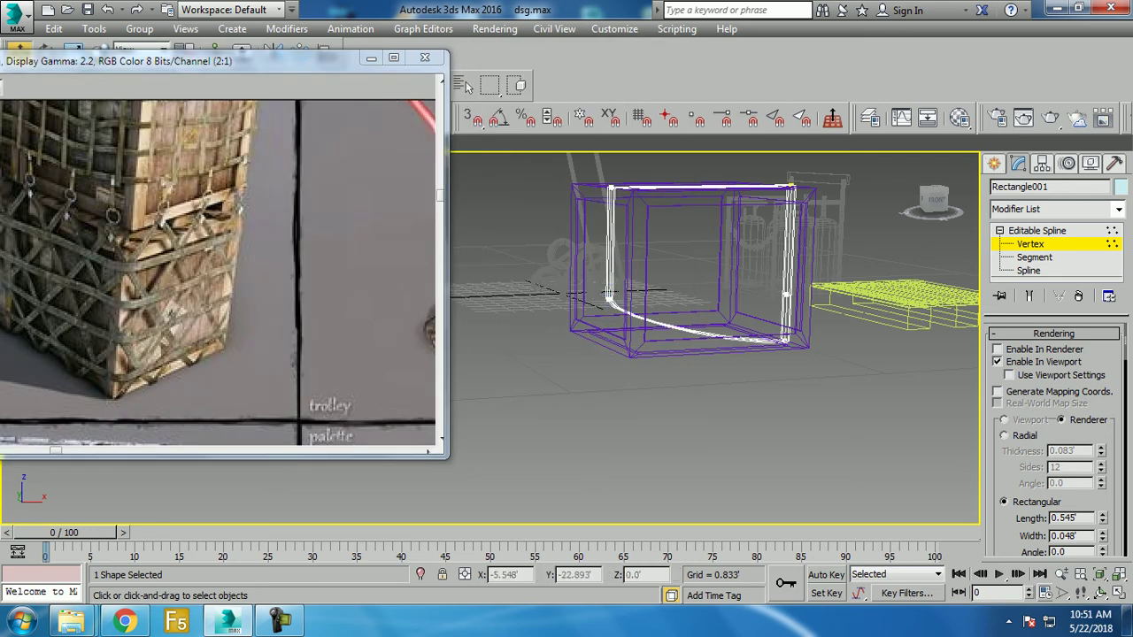
{"action": "right_click", "coordinate": [604, 345]}
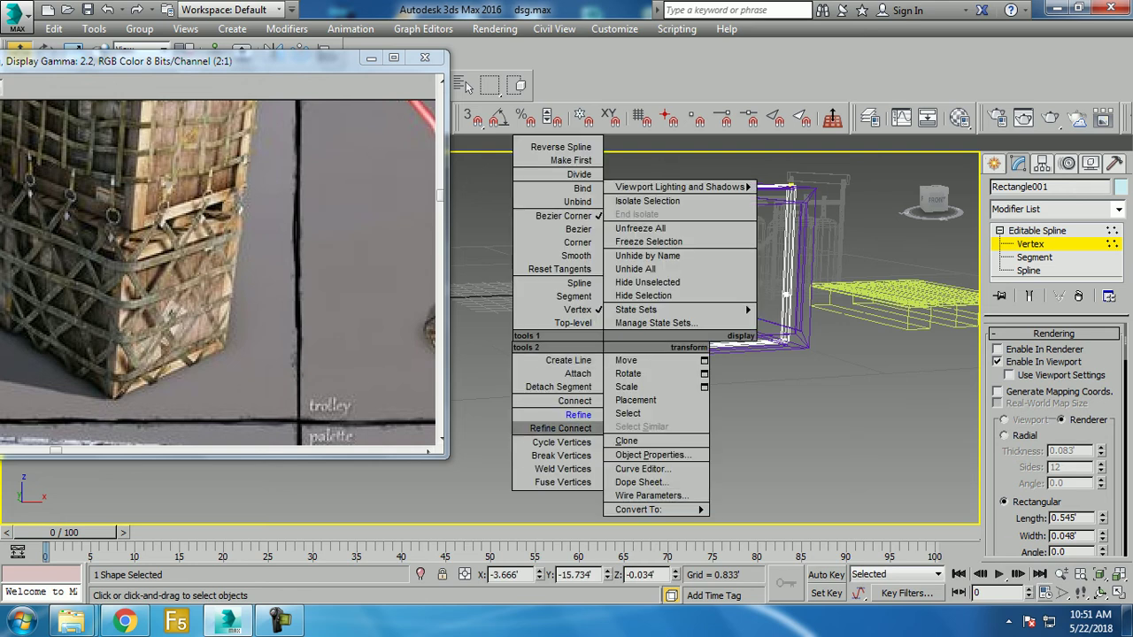
{"action": "left_click", "coordinate": [558, 455]}
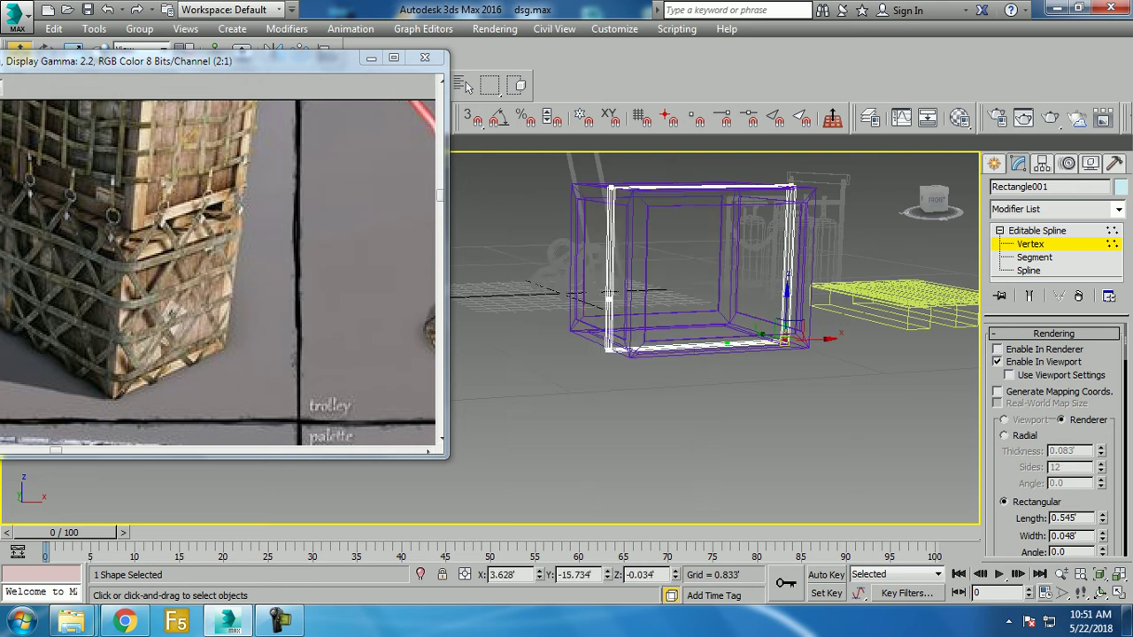
{"action": "right_click", "coordinate": [766, 336]}
{"action": "left_click", "coordinate": [730, 453]}
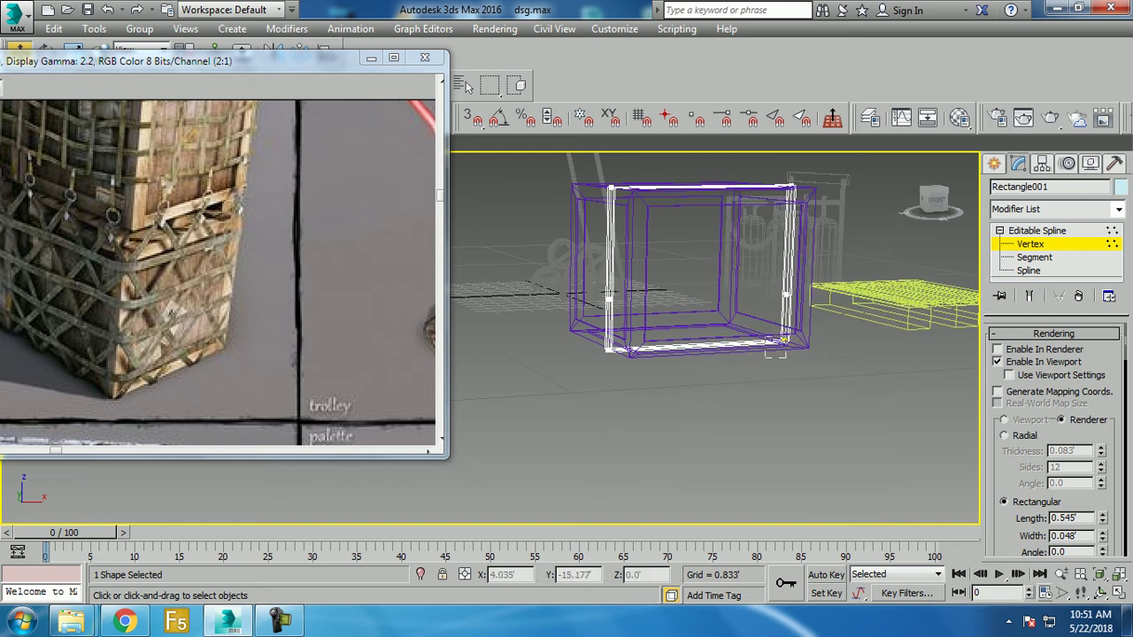
{"action": "left_click_drag", "start_coordinate": [784, 339], "coordinate": [786, 294]}
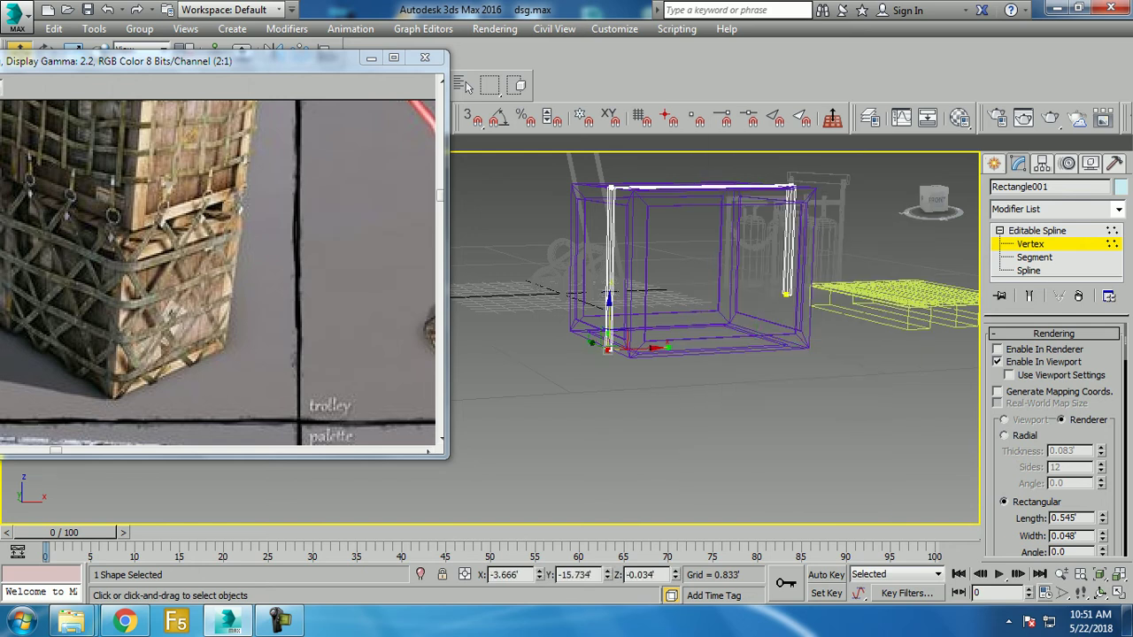
{"action": "scroll", "coordinate": [688, 305], "scroll_direction": "down", "scroll_amount": 3}
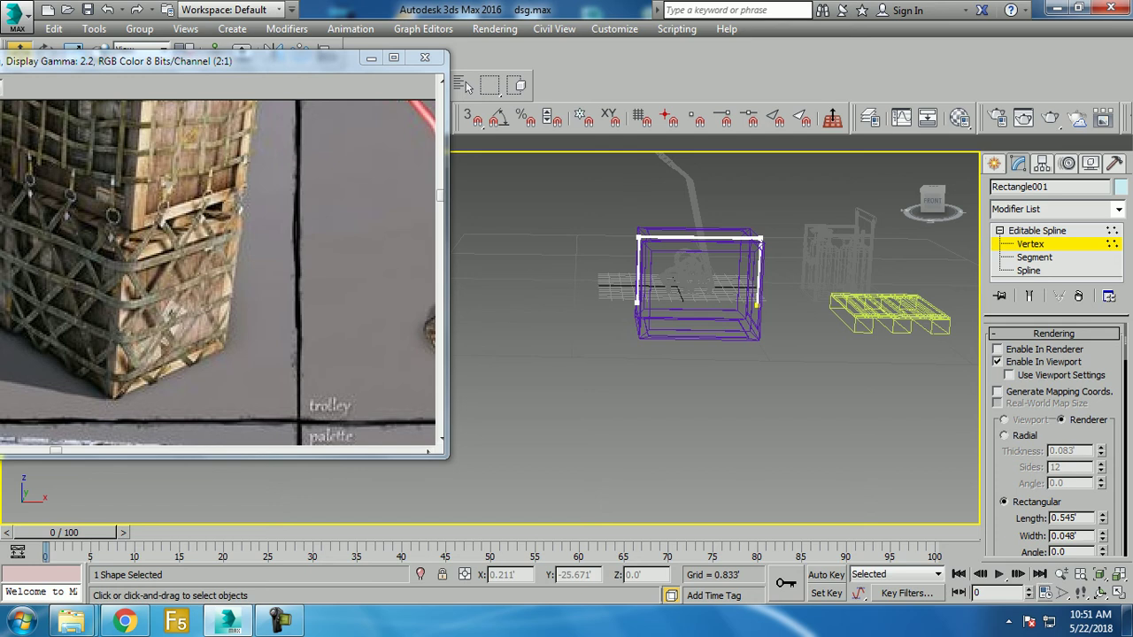
{"action": "middle_click_drag", "start_coordinate": [708, 399], "coordinate": [761, 390], "text": "alt"}
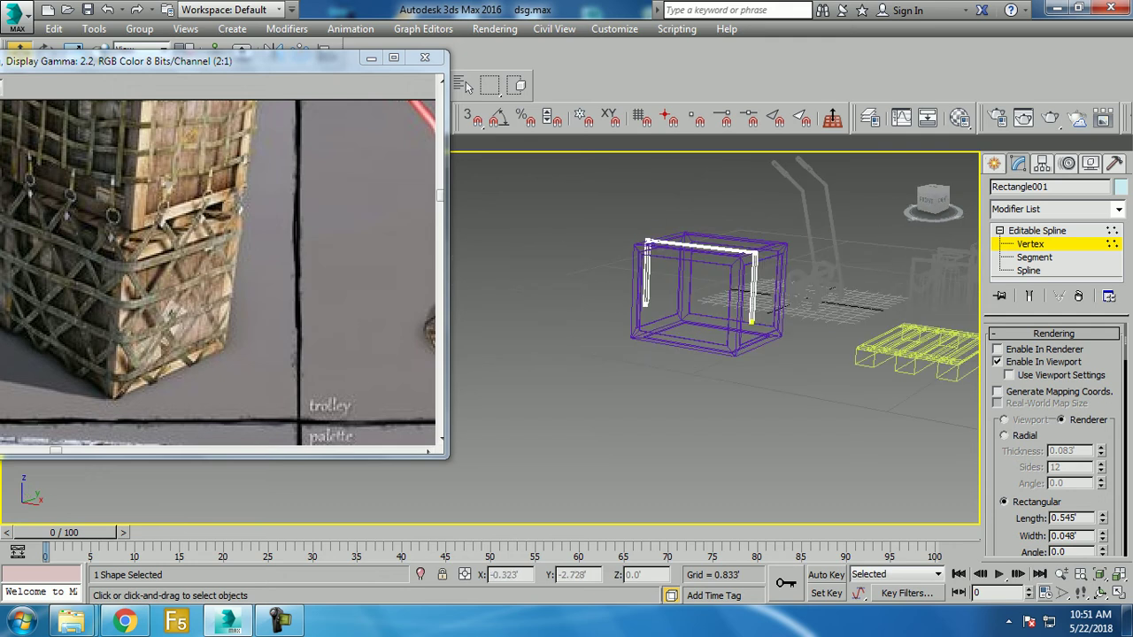
{"action": "key", "text": "F3"}
{"action": "scroll", "coordinate": [744, 283], "scroll_direction": "up", "scroll_amount": 3}
Step: Narrow the whole strap with Non-uniform Scale
{"action": "scroll", "coordinate": [743, 283], "scroll_direction": "up", "scroll_amount": 2}
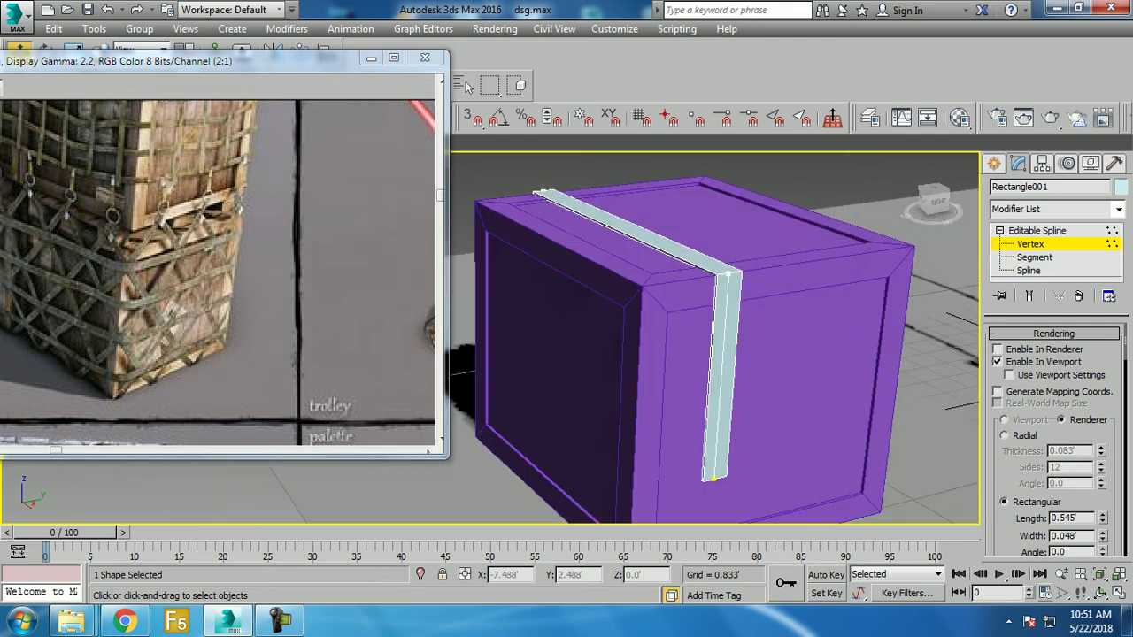
{"action": "key", "text": "1"}
{"action": "key", "text": "r"}
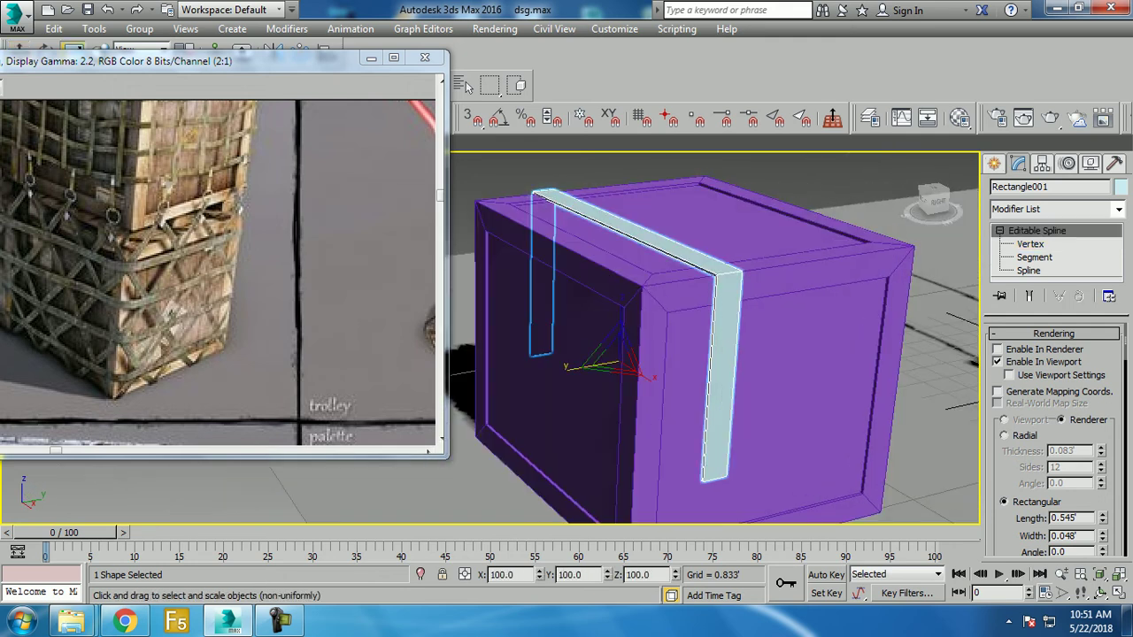
{"action": "left_click_drag", "start_coordinate": [588, 363], "coordinate": [589, 390]}
{"action": "key", "text": "w"}
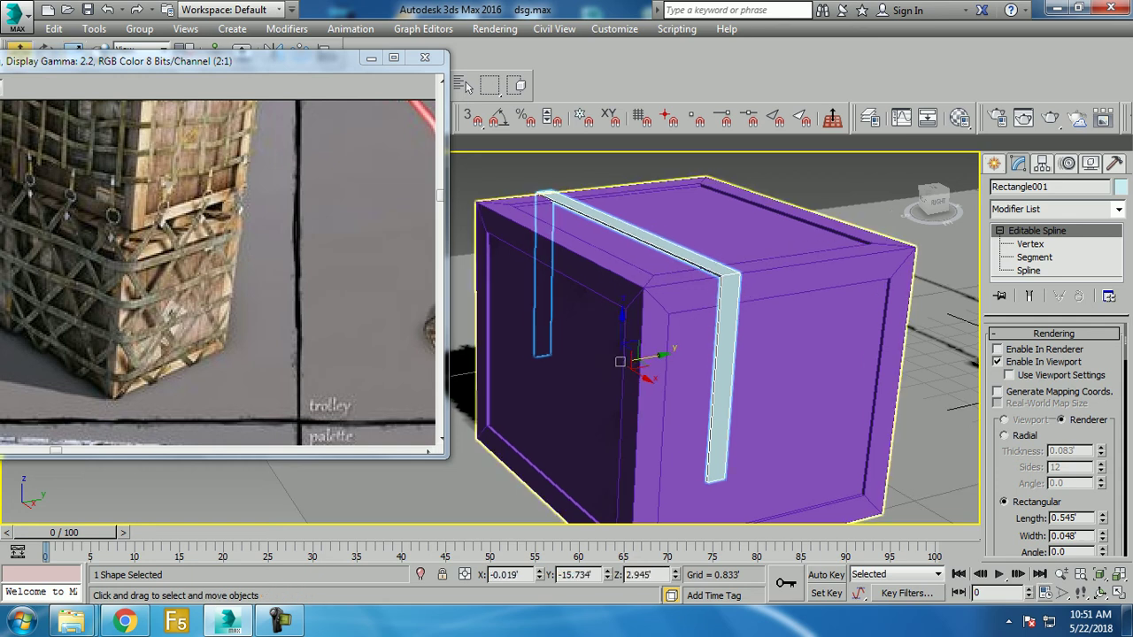
Step: Shift-drag the strap along X to make four copies, Rectangle002 to Rectangle005
{"action": "middle_click_drag", "start_coordinate": [708, 354], "coordinate": [619, 354], "text": "alt"}
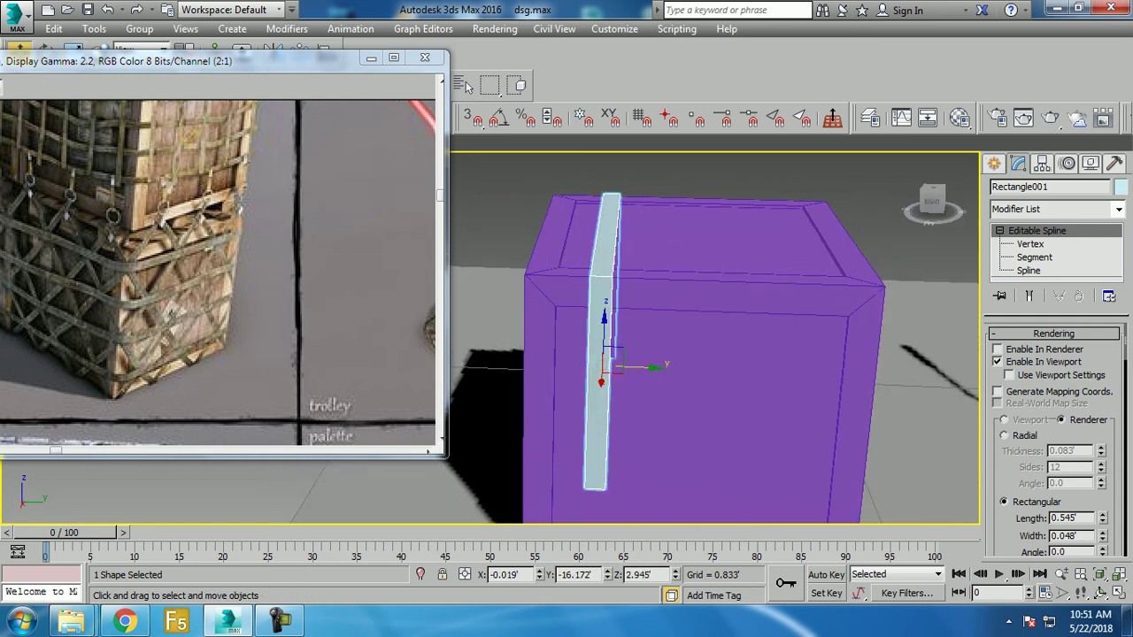
{"action": "left_click", "coordinate": [726, 416]}
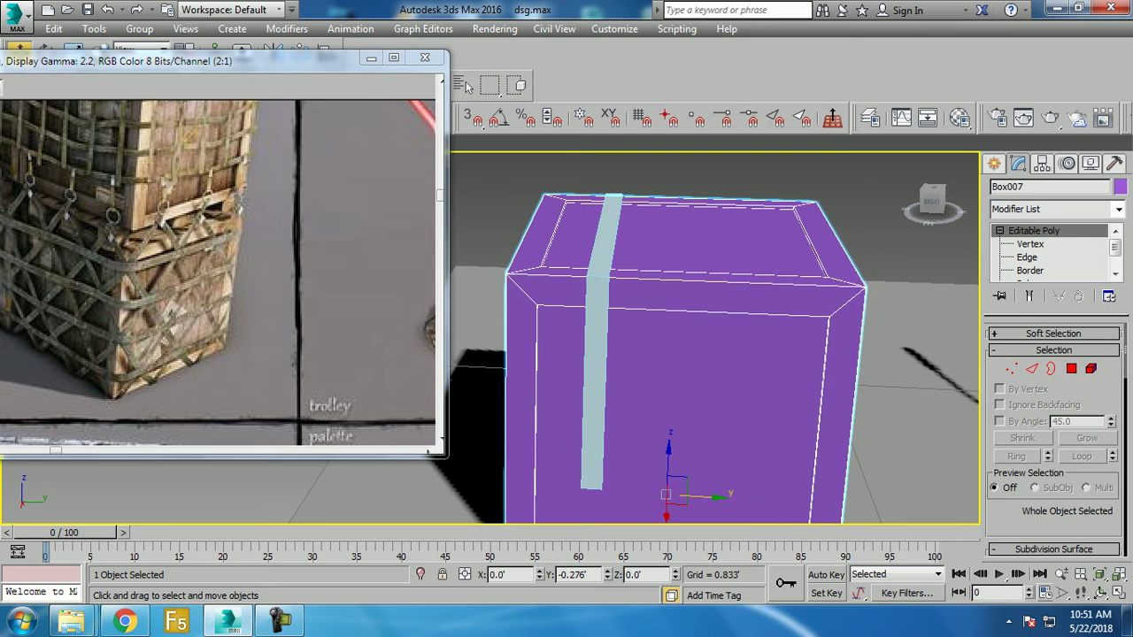
{"action": "scroll", "coordinate": [567, 354], "scroll_direction": "up", "scroll_amount": 3}
{"action": "middle_click_drag", "start_coordinate": [708, 354], "coordinate": [620, 354], "text": "alt"}
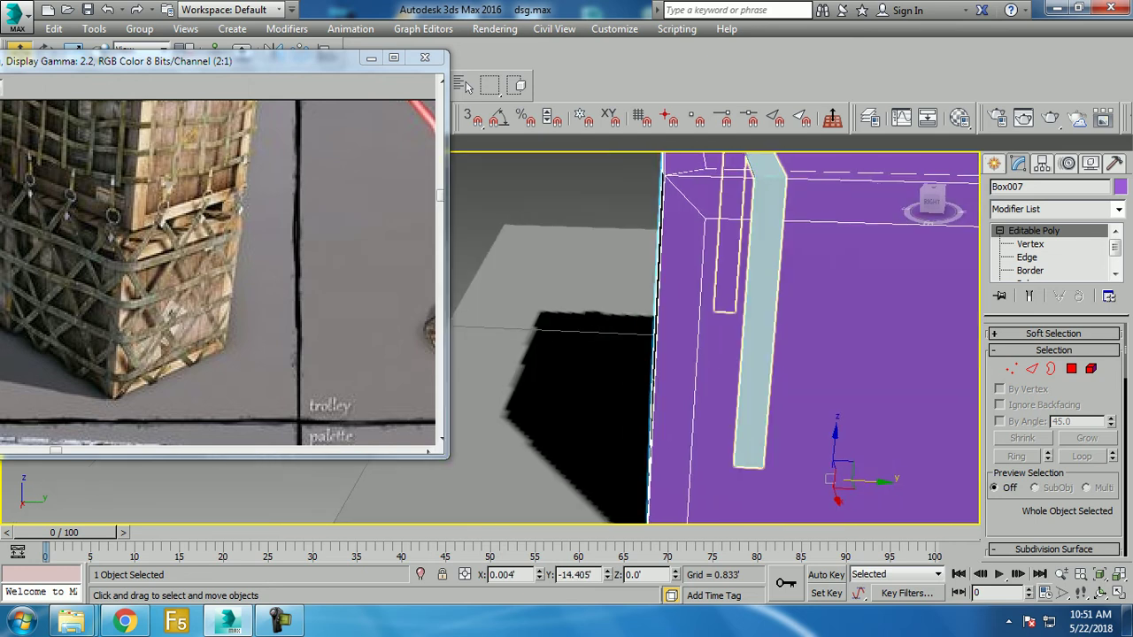
{"action": "left_click", "coordinate": [761, 354]}
{"action": "scroll", "coordinate": [708, 337], "scroll_direction": "up", "scroll_amount": 2}
{"action": "left_click_drag", "start_coordinate": [721, 329], "coordinate": [779, 329], "text": "shift"}
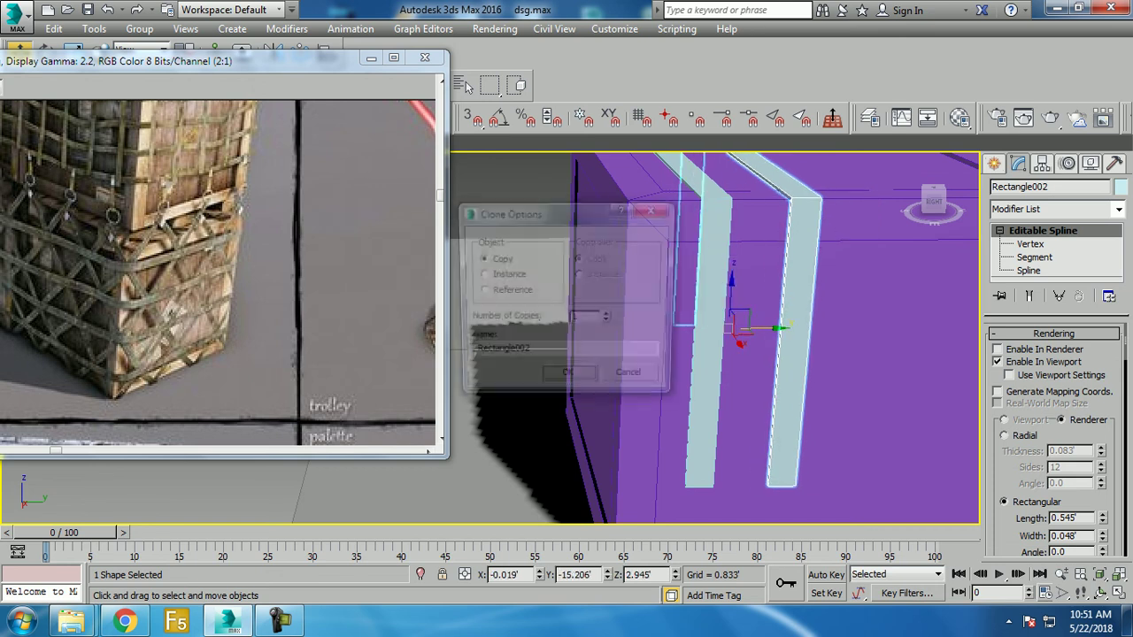
{"action": "key", "text": "Return"}
Step: Review the five straps, then maximize the Top view and pan it toward the crate
{"action": "scroll", "coordinate": [708, 336], "scroll_direction": "down", "scroll_amount": 3}
{"action": "mouse_move", "coordinate": [708, 354]}
{"action": "middle_mouse_down", "text": "alt"}
{"action": "mouse_move", "coordinate": [620, 337]}
{"action": "mouse_move", "coordinate": [752, 350]}
{"action": "middle_mouse_up", "text": "alt"}
{"action": "key", "text": "alt+w"}
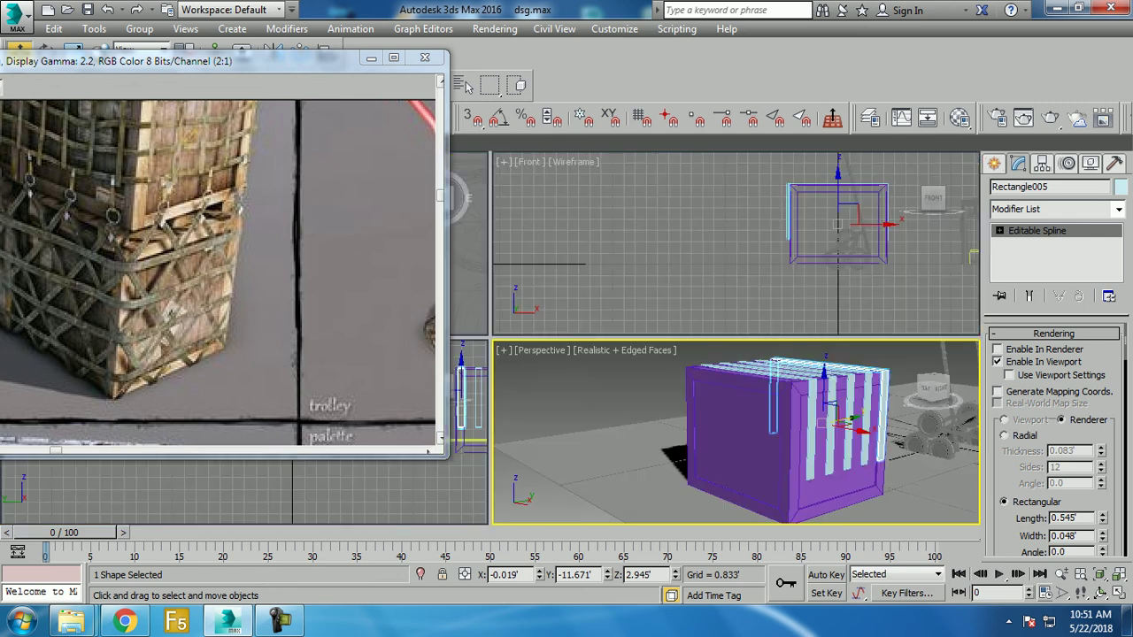
{"action": "right_click", "coordinate": [469, 221]}
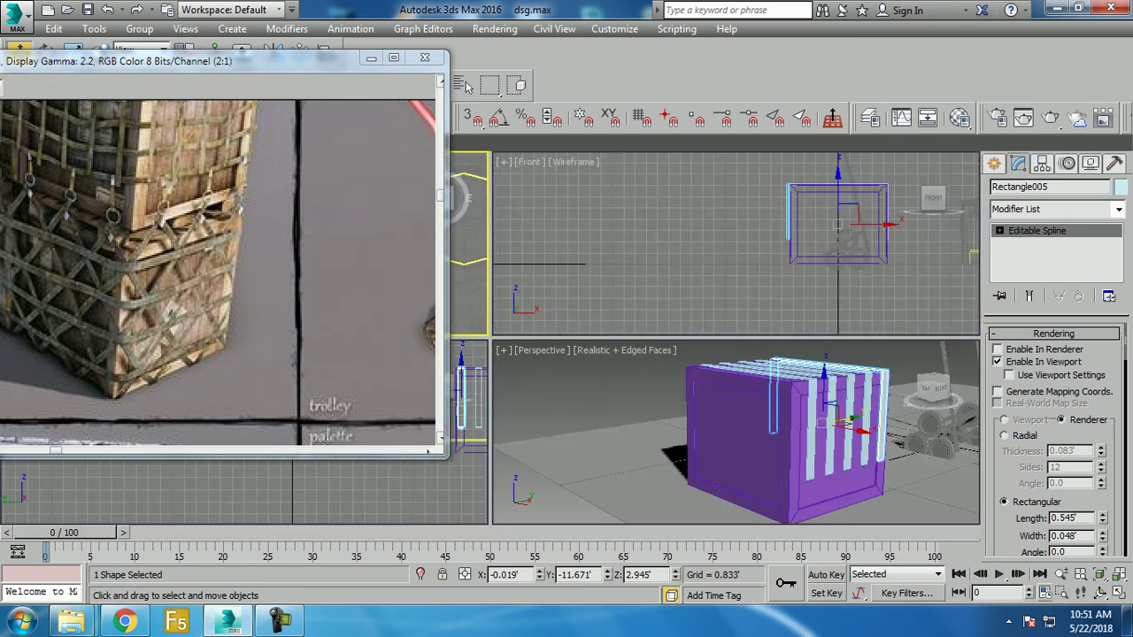
{"action": "key", "text": "alt+w"}
{"action": "middle_click_drag", "start_coordinate": [469, 292], "coordinate": [651, 292]}
Step: In Front view, draw a new rectangle, Rectangle006, around the crate and raise it to mid-height
{"action": "key", "text": "f"}
{"action": "scroll", "coordinate": [708, 337], "scroll_direction": "up", "scroll_amount": 3}
{"action": "scroll", "coordinate": [708, 336], "scroll_direction": "up", "scroll_amount": 3}
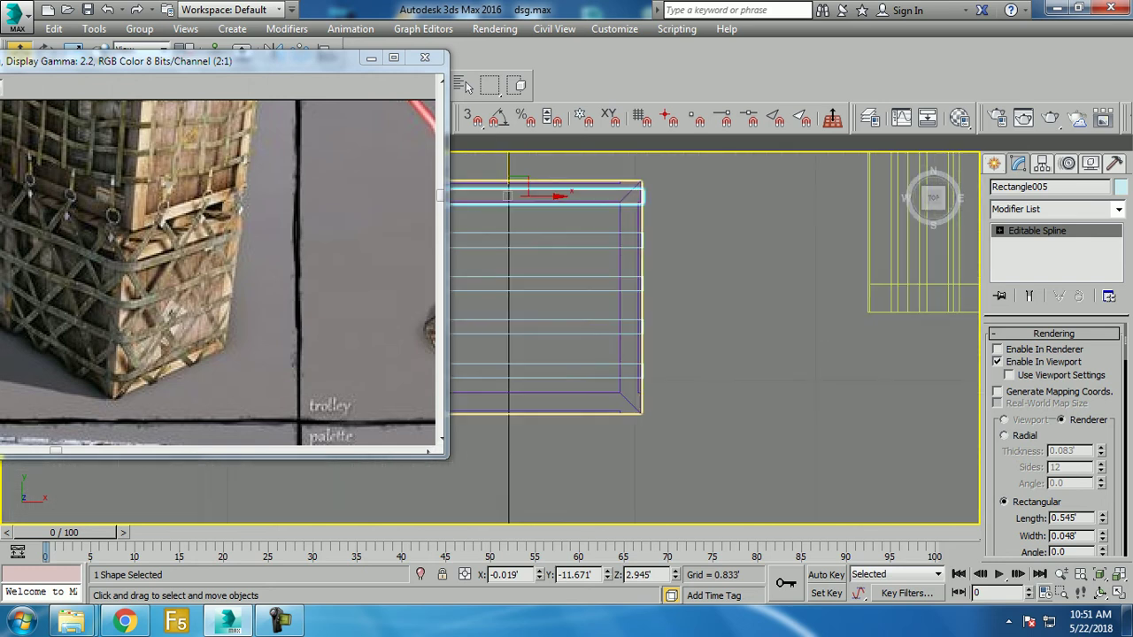
{"action": "middle_click_drag", "start_coordinate": [619, 309], "coordinate": [797, 343]}
{"action": "left_click", "coordinate": [994, 164]}
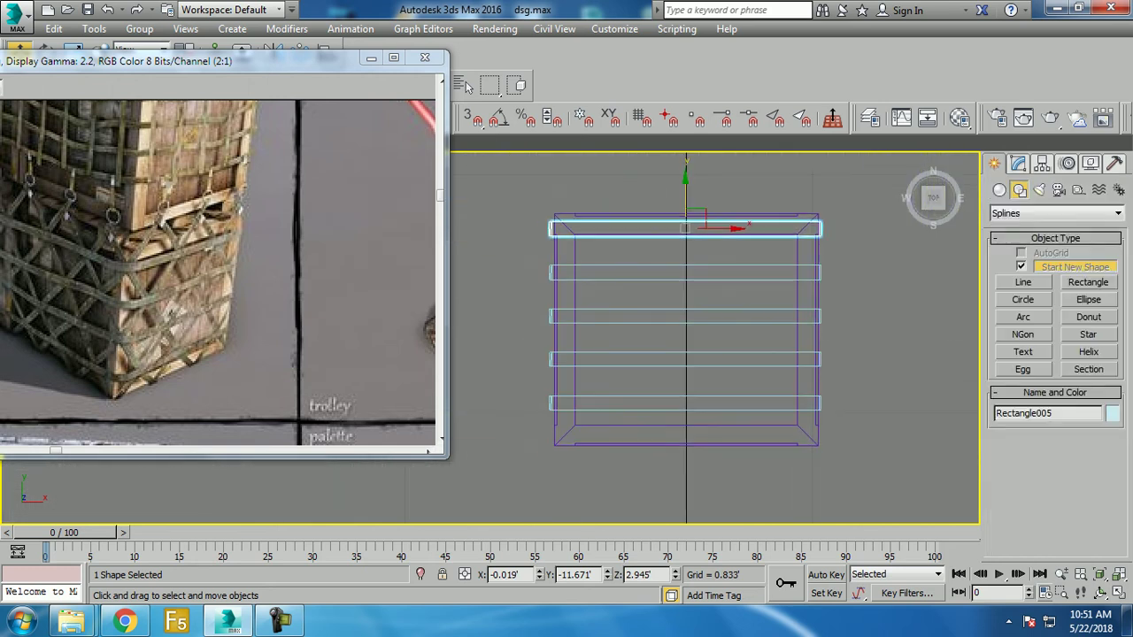
{"action": "left_click", "coordinate": [1088, 283]}
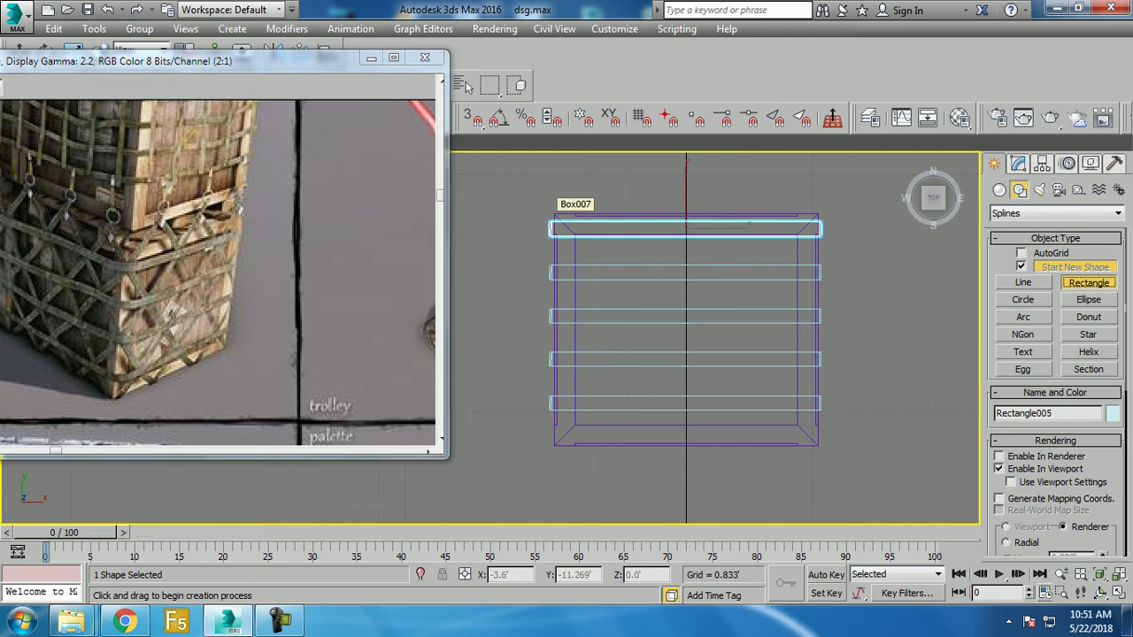
{"action": "left_click_drag", "start_coordinate": [552, 214], "coordinate": [819, 444]}
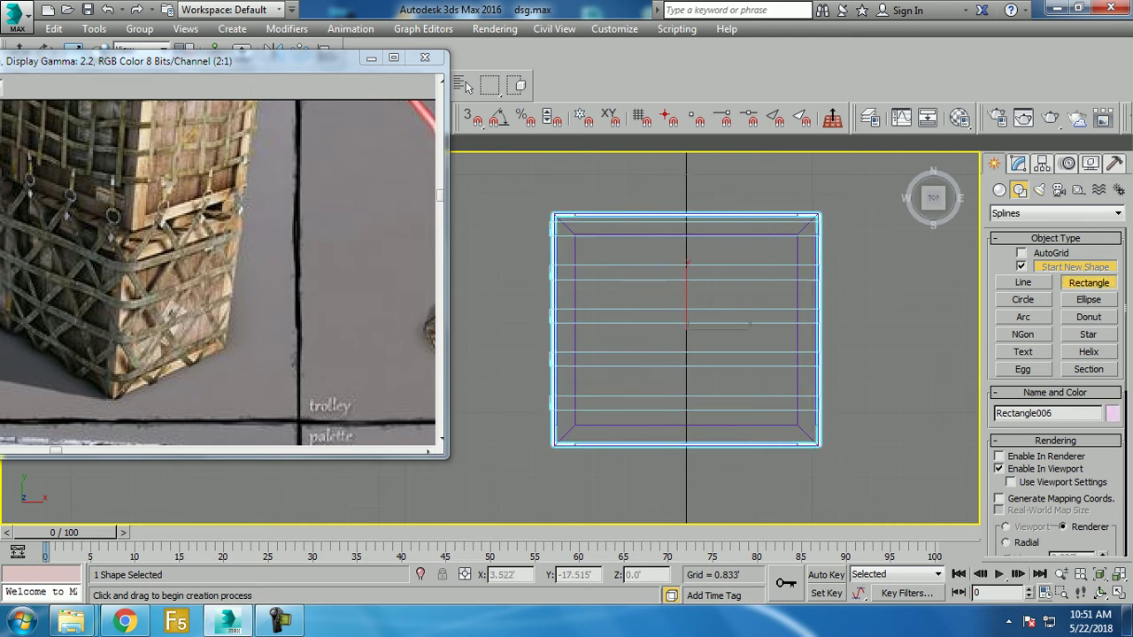
{"action": "key", "text": "w"}
{"action": "key", "text": "alt+w"}
{"action": "key", "text": "alt+w"}
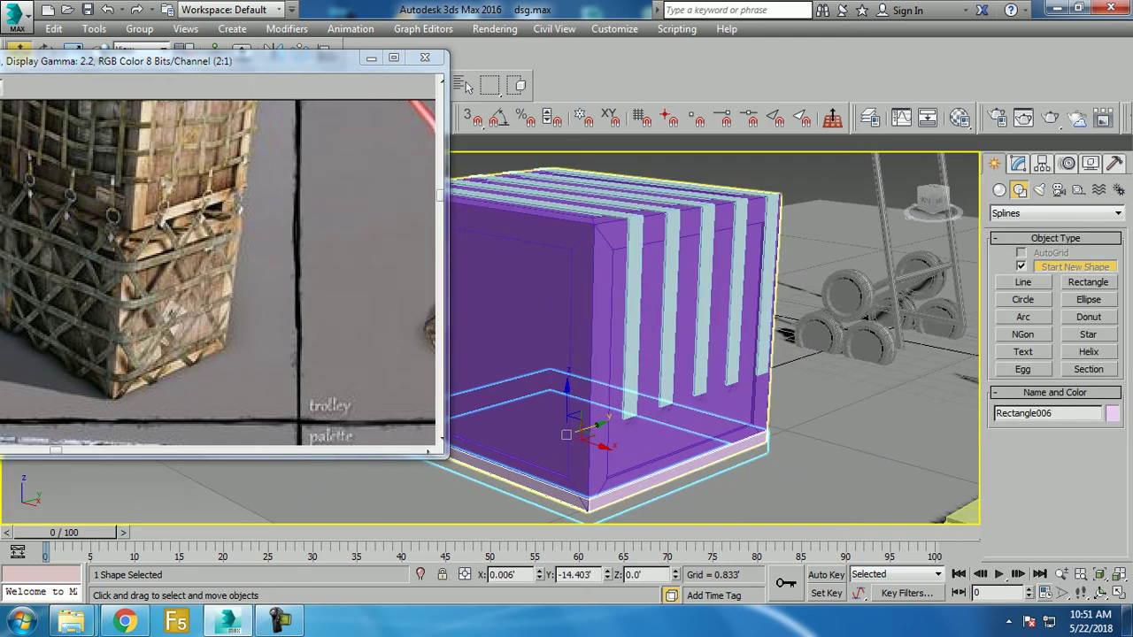
{"action": "left_click_drag", "start_coordinate": [568, 407], "coordinate": [568, 304]}
{"action": "middle_click_drag", "start_coordinate": [567, 330], "coordinate": [569, 330], "text": "alt"}
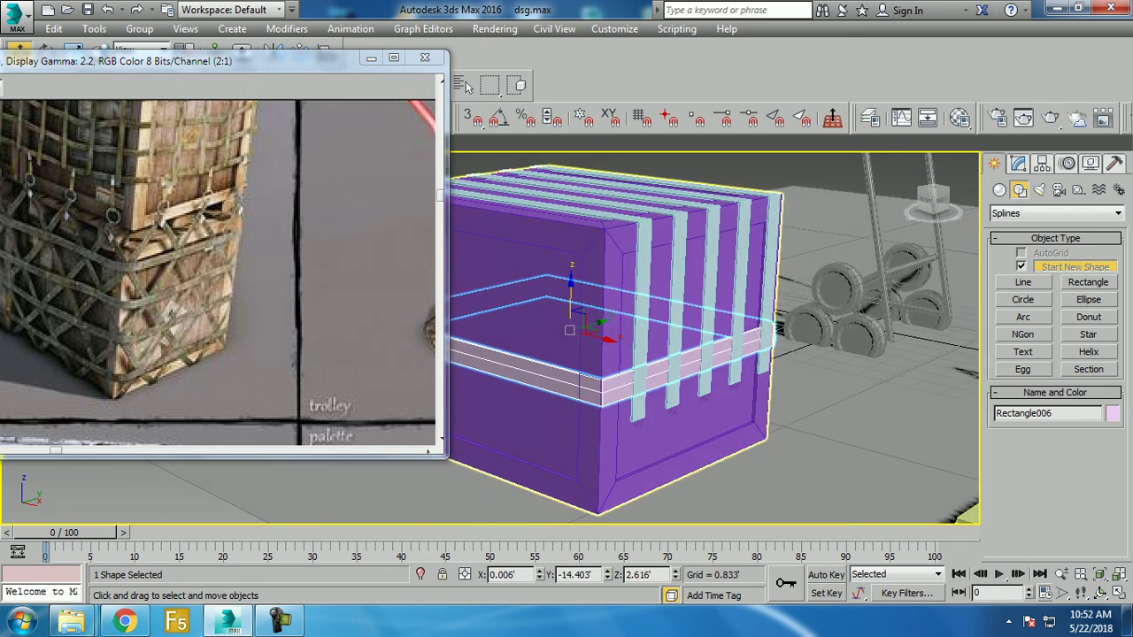
Step: Scale the horizontal strap and Shift-move two stacked copies higher up the crate
{"action": "key", "text": "r"}
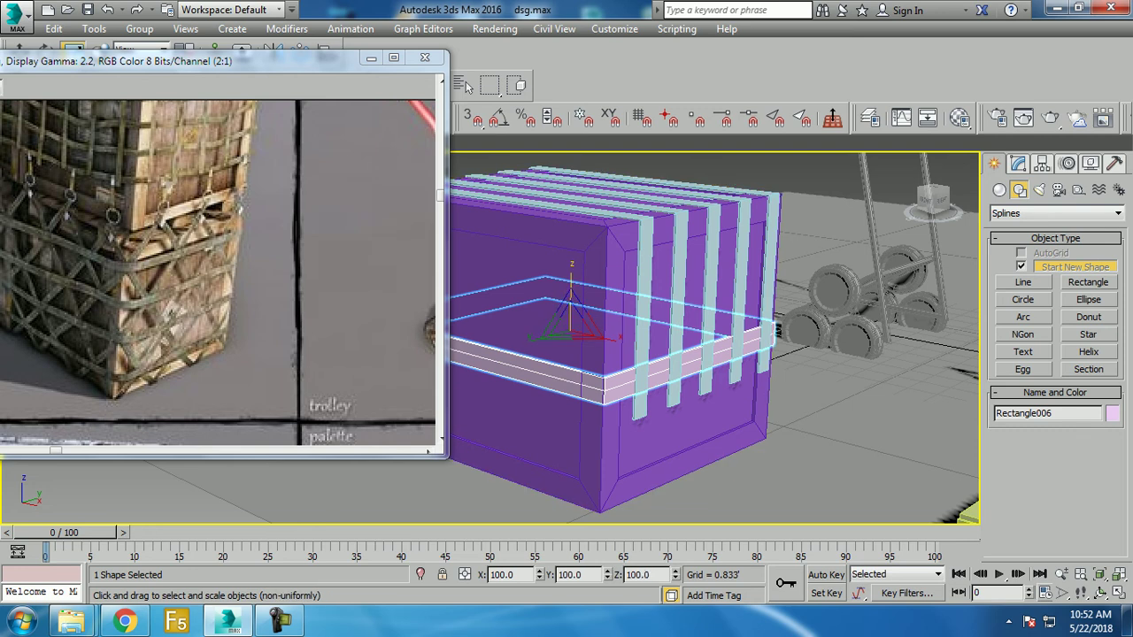
{"action": "left_click", "coordinate": [279, 623]}
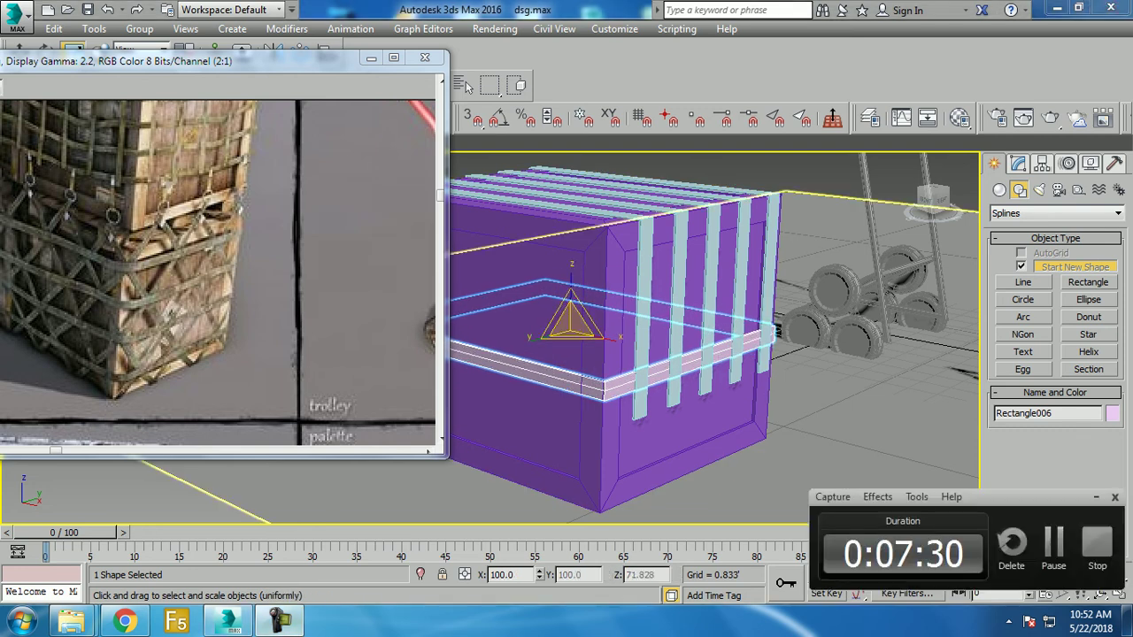
{"action": "middle_click_drag", "start_coordinate": [602, 327], "coordinate": [535, 327], "text": "alt"}
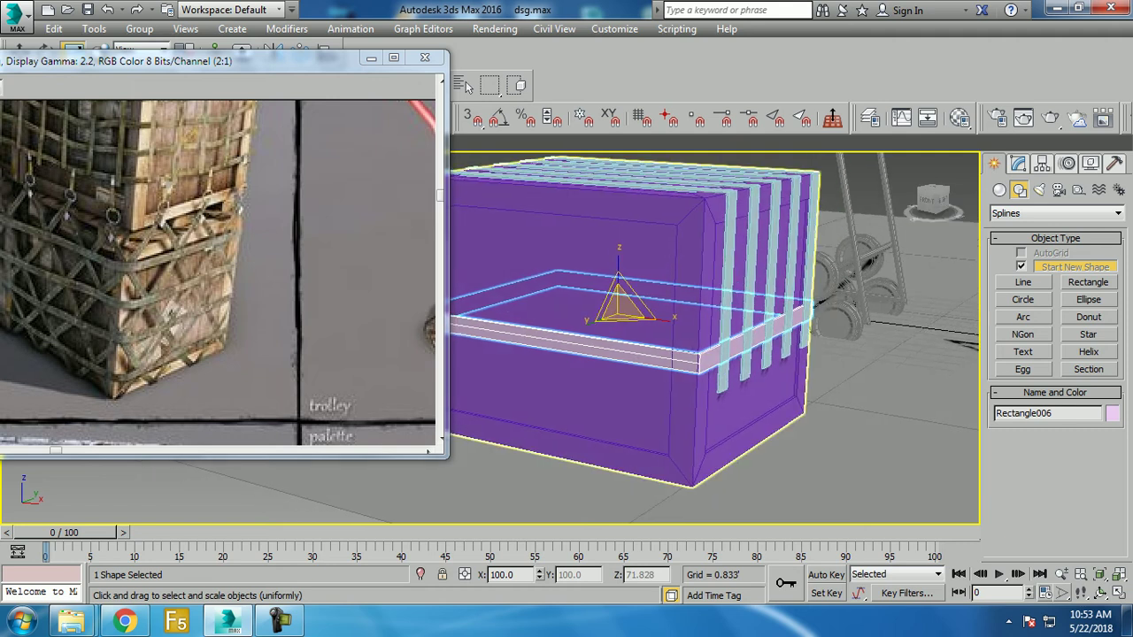
{"action": "key", "text": "e"}
{"action": "key", "text": "r"}
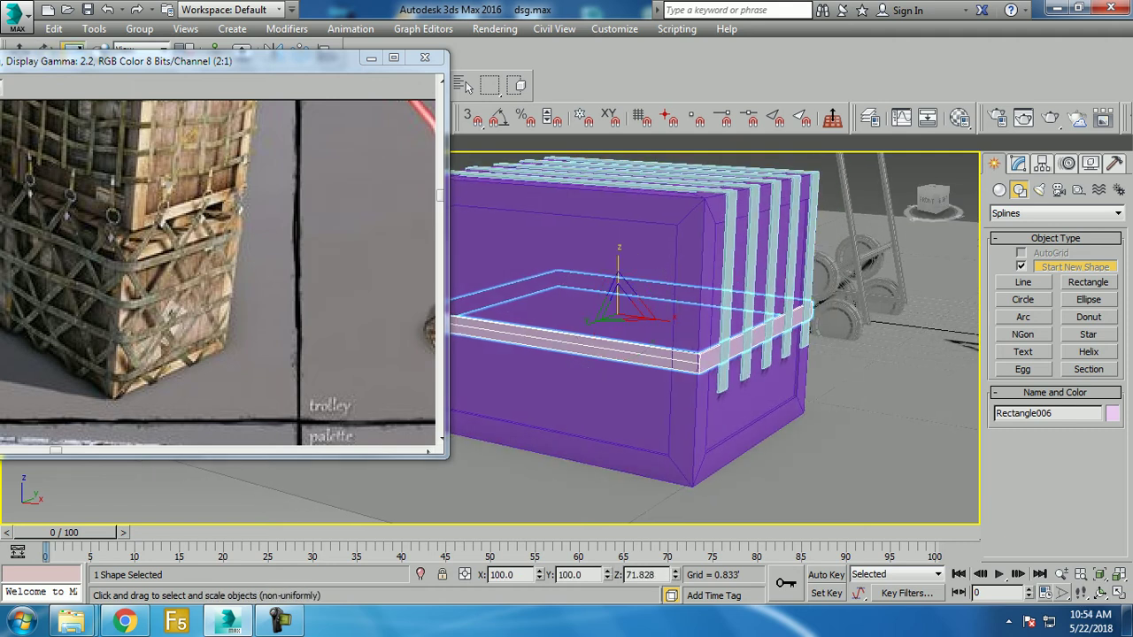
{"action": "key", "text": "w"}
{"action": "left_click_drag", "start_coordinate": [619, 305], "coordinate": [619, 266], "text": "shift"}
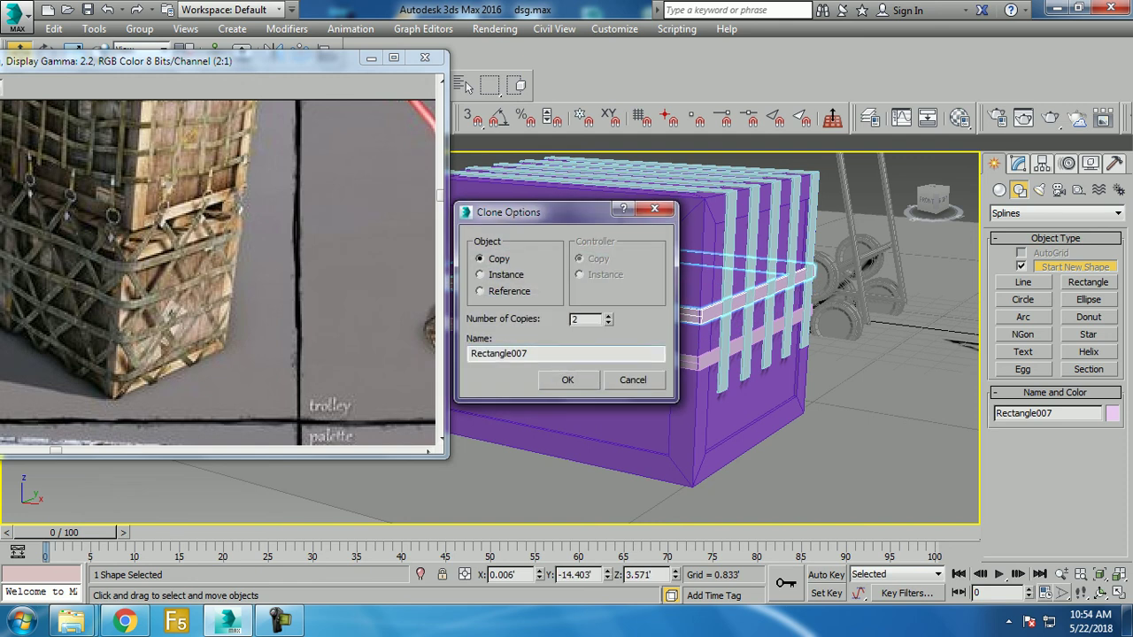
{"action": "key", "text": "Return"}
Step: Clone one more horizontal strap up to the crate's top edge
{"action": "left_click_drag", "start_coordinate": [618, 234], "coordinate": [620, 195], "text": "shift"}
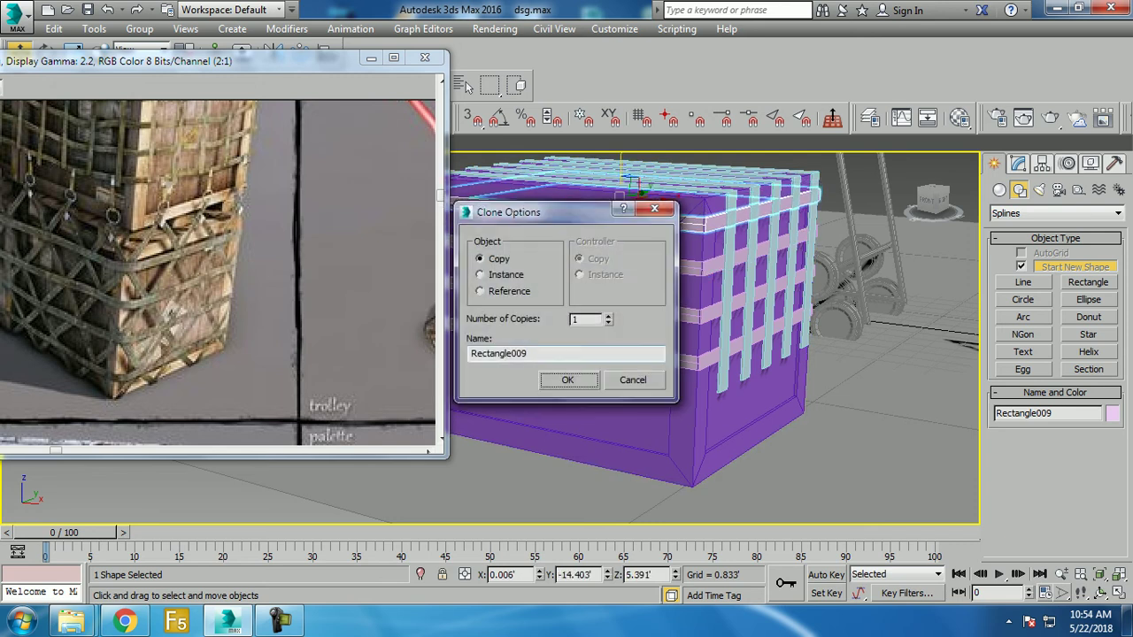
{"action": "key", "text": "Return"}
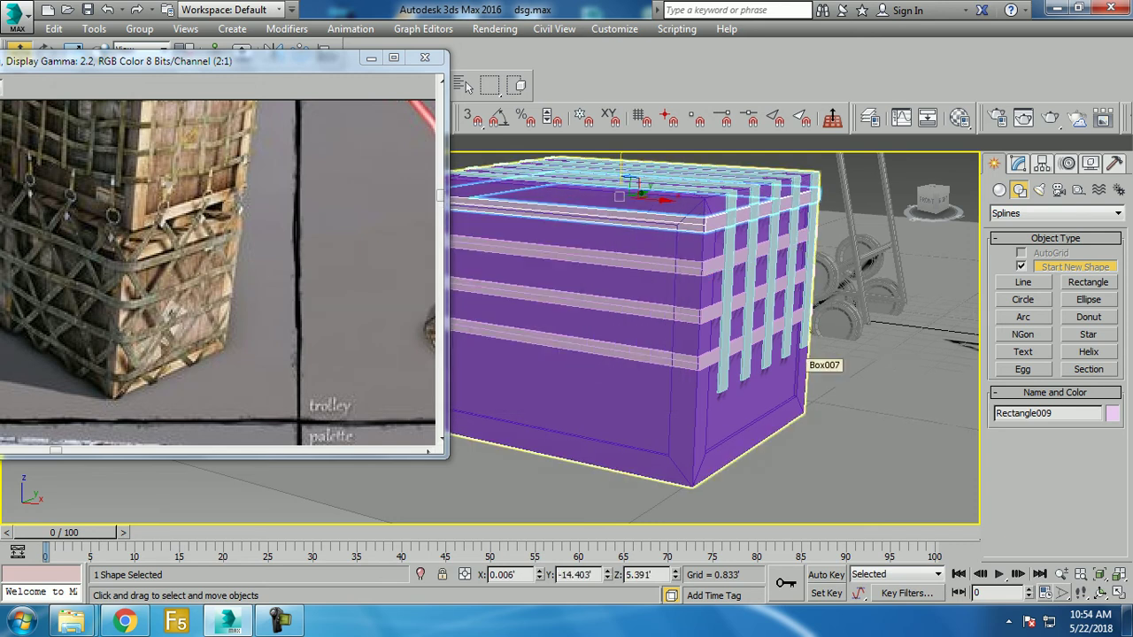
{"action": "mouse_move", "coordinate": [619, 195]}
{"action": "middle_mouse_down", "text": "alt"}
{"action": "mouse_move", "coordinate": [672, 280]}
{"action": "mouse_move", "coordinate": [619, 354]}
{"action": "middle_mouse_up", "text": "alt"}
Step: Turn on Angle Snap and clone Rectangle001 rotated 90° as Rectangle010
{"action": "left_click", "coordinate": [479, 336]}
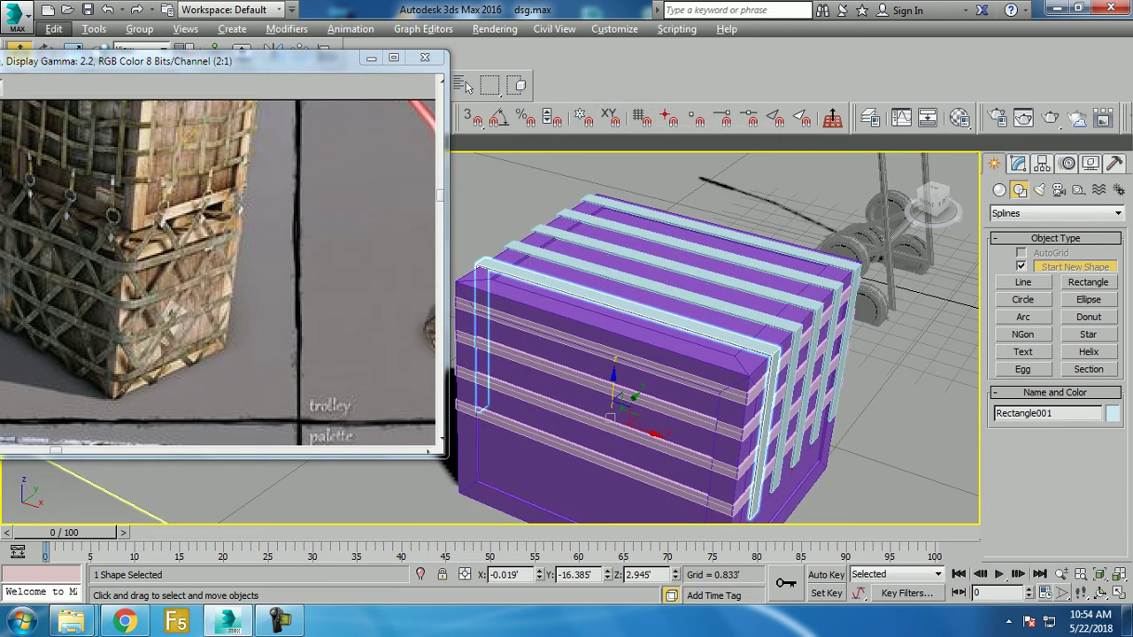
{"action": "left_click", "coordinate": [499, 118]}
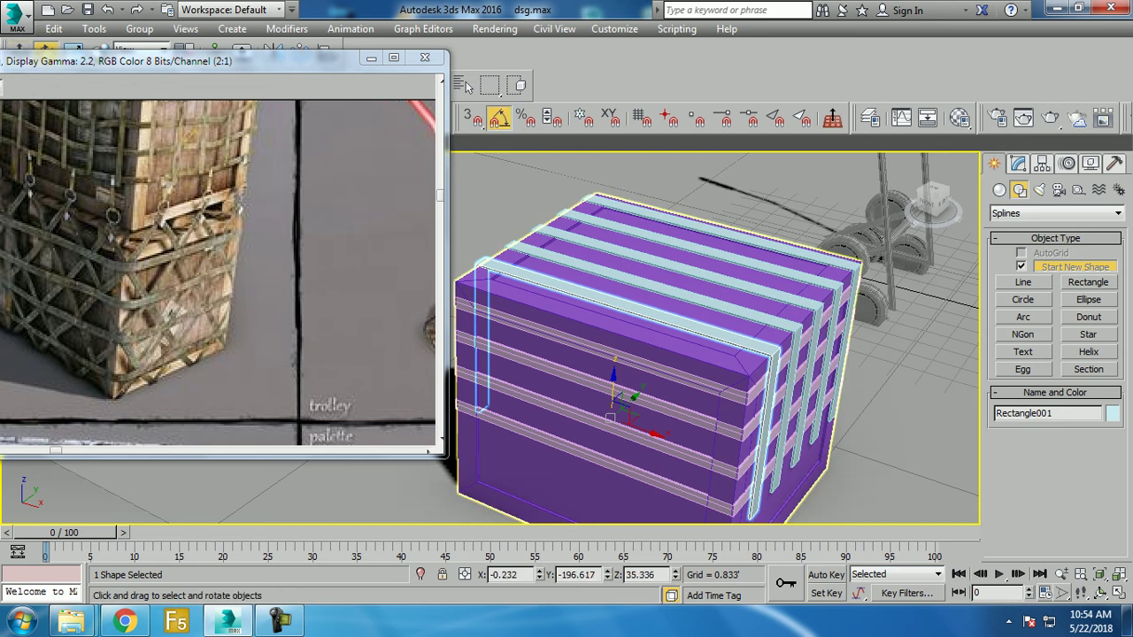
{"action": "left_click_drag", "start_coordinate": [624, 433], "coordinate": [599, 444], "text": "shift"}
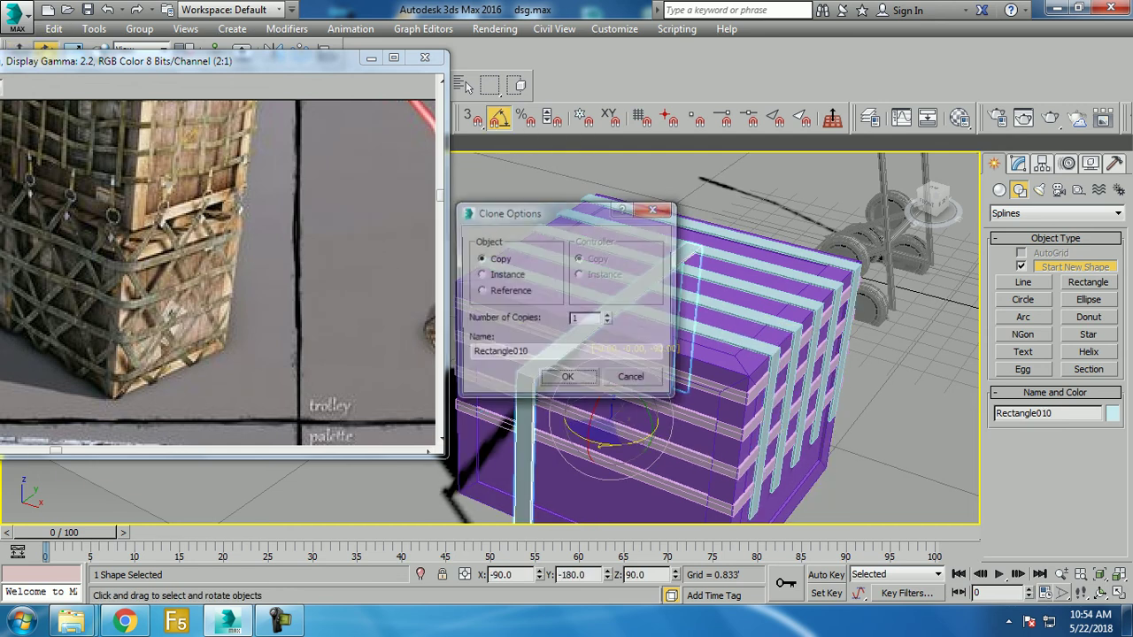
{"action": "key", "text": "Return"}
{"action": "key", "text": "alt+w"}
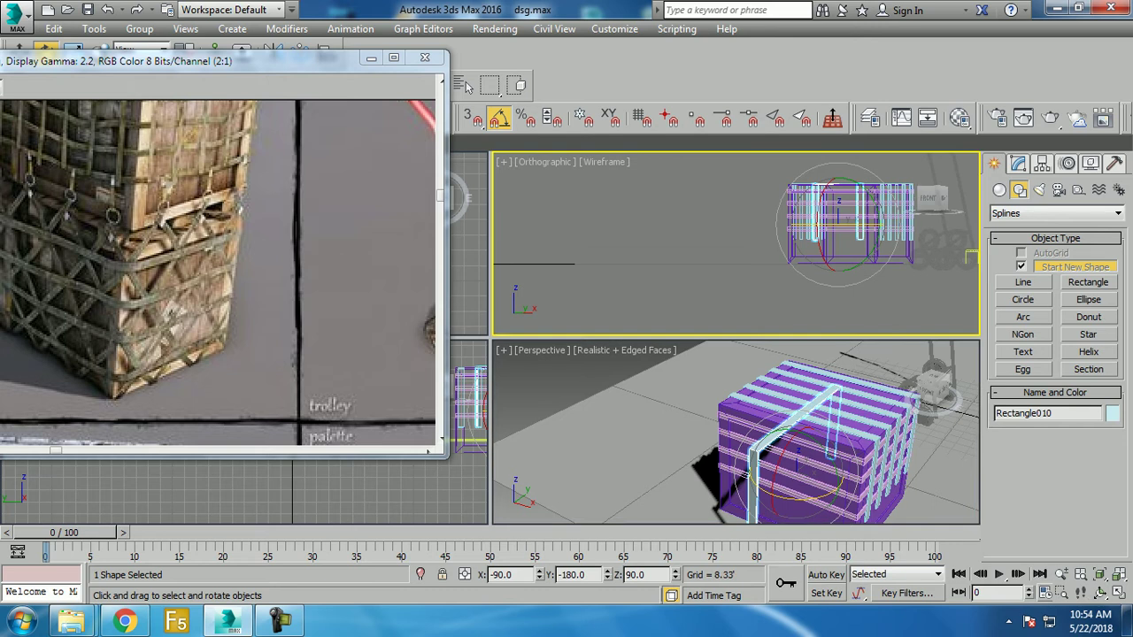
{"action": "key", "text": "alt+w"}
{"action": "key", "text": "alt+w"}
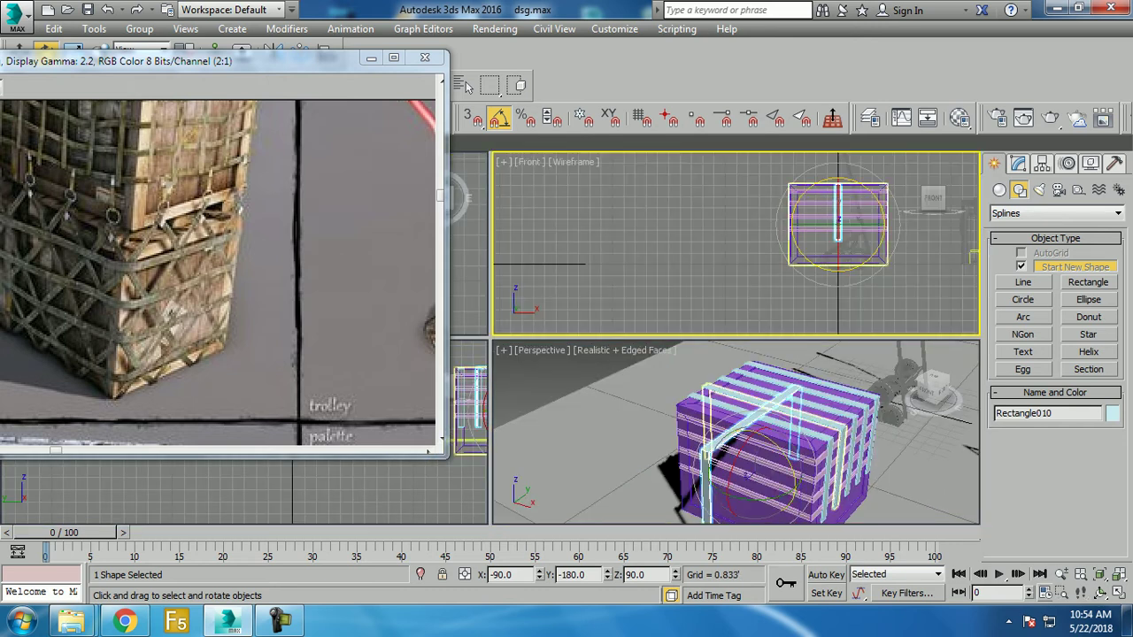
{"action": "key", "text": "alt+w"}
Step: Nudge the rotated strap Rectangle010 onto the crate edge
{"action": "key", "text": "w"}
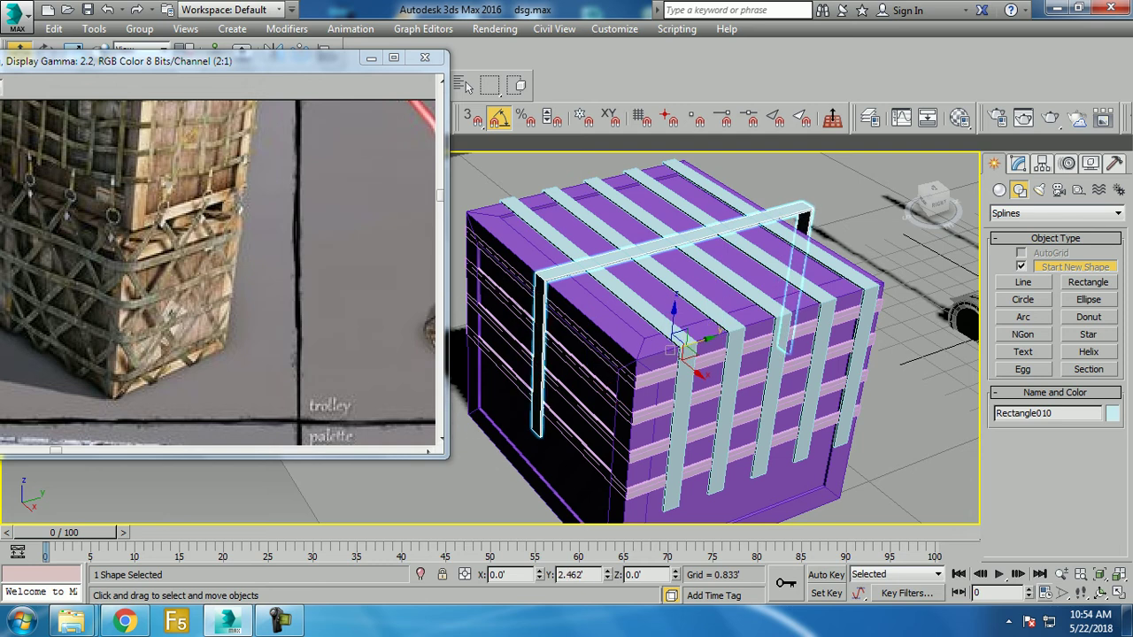
{"action": "mouse_move", "coordinate": [708, 354]}
{"action": "middle_mouse_down", "text": "alt"}
{"action": "mouse_move", "coordinate": [735, 354]}
{"action": "mouse_move", "coordinate": [673, 336]}
{"action": "middle_mouse_up", "text": "alt"}
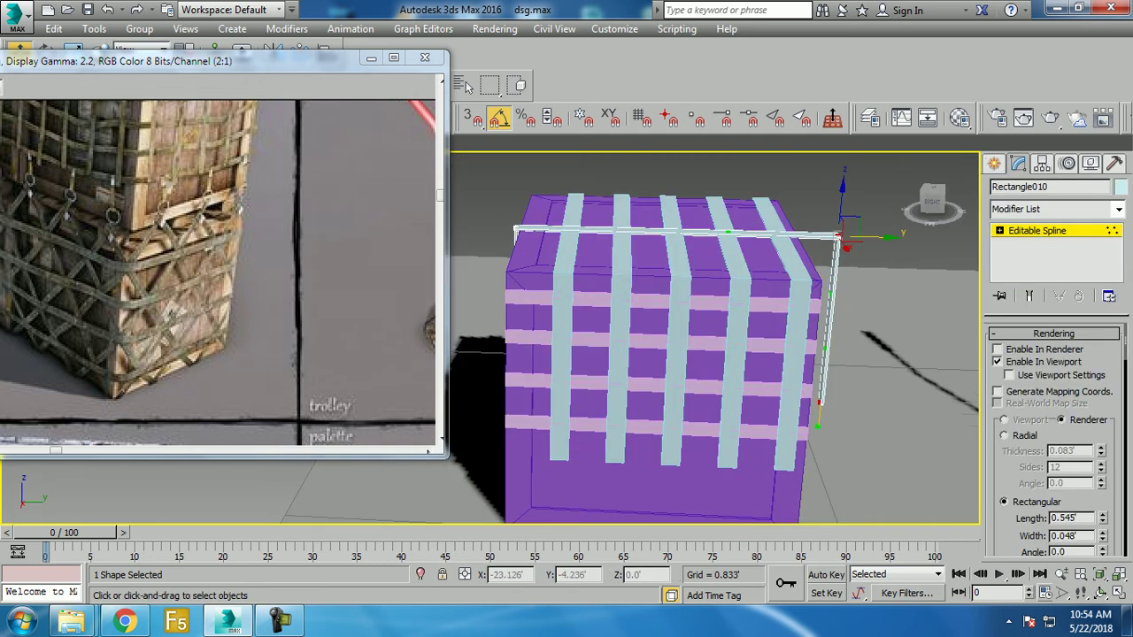
{"action": "middle_click_drag", "start_coordinate": [839, 237], "coordinate": [801, 239], "text": "alt"}
{"action": "left_click_drag", "start_coordinate": [832, 237], "coordinate": [826, 239]}
{"action": "middle_click_drag", "start_coordinate": [799, 237], "coordinate": [801, 221], "text": "alt"}
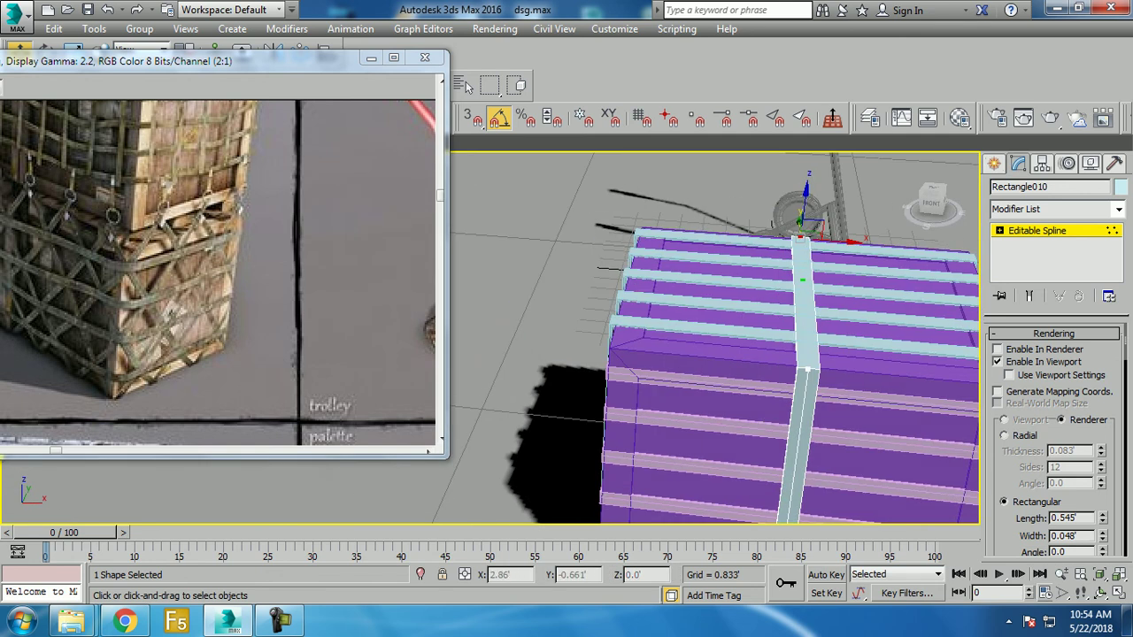
Step: Shift-move the crosswise strap to make four copies across the crate, then deselect
{"action": "key", "text": "w"}
{"action": "middle_click_drag", "start_coordinate": [807, 369], "coordinate": [633, 328], "text": "alt"}
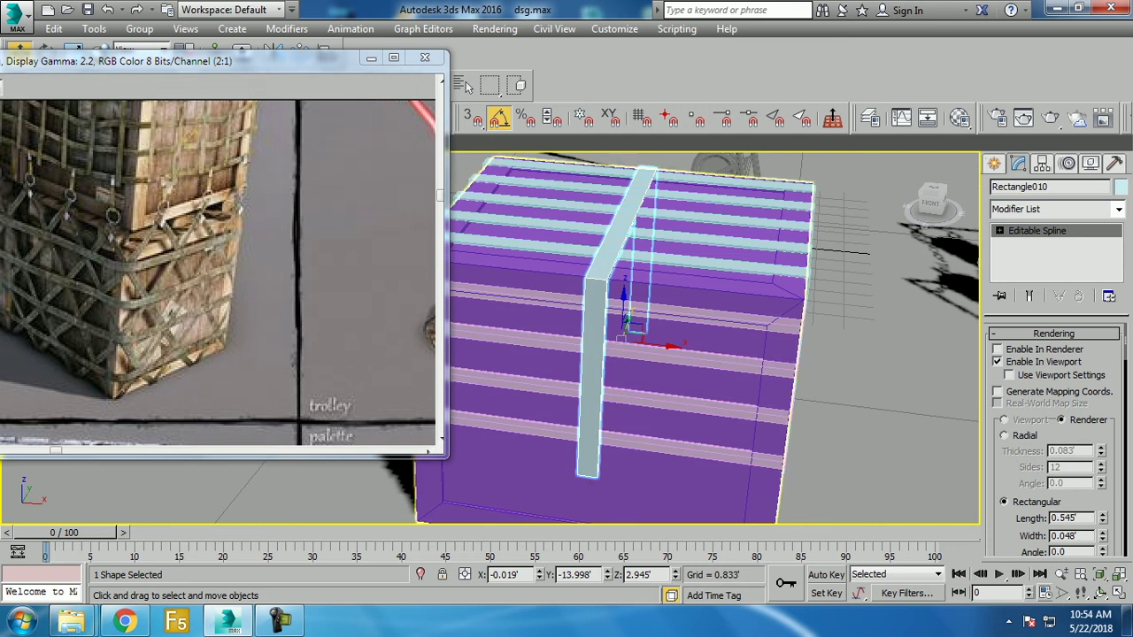
{"action": "mouse_move", "coordinate": [633, 330]}
{"action": "left_mouse_down"}
{"action": "mouse_move", "coordinate": [766, 343]}
{"action": "mouse_move", "coordinate": [677, 350]}
{"action": "left_mouse_up"}
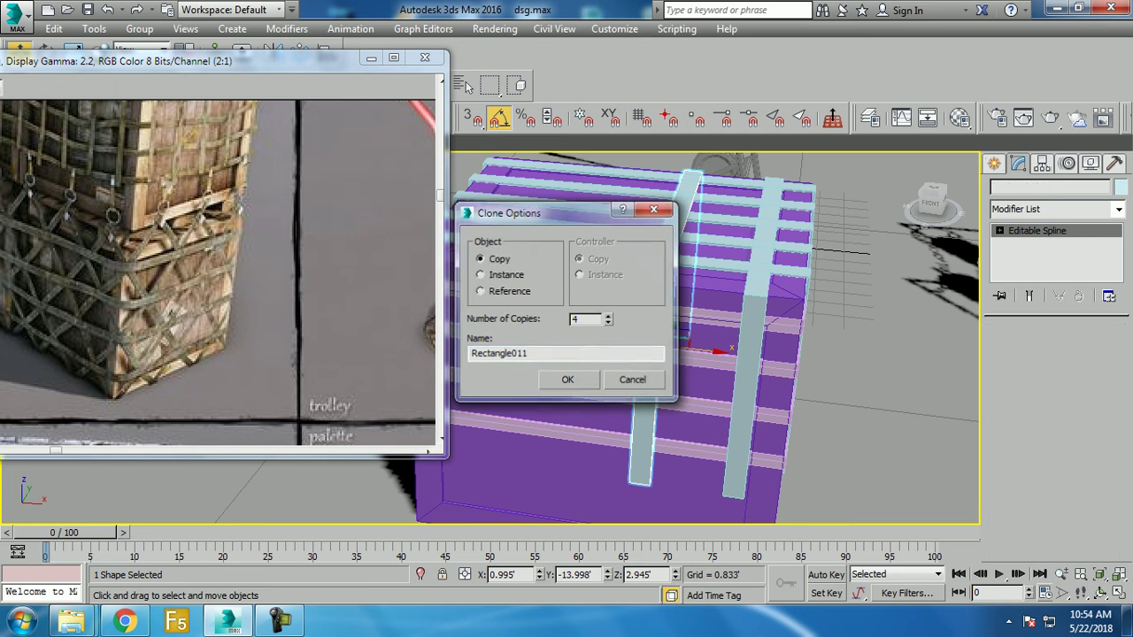
{"action": "key", "text": "Return"}
{"action": "key", "text": "ctrl+d"}
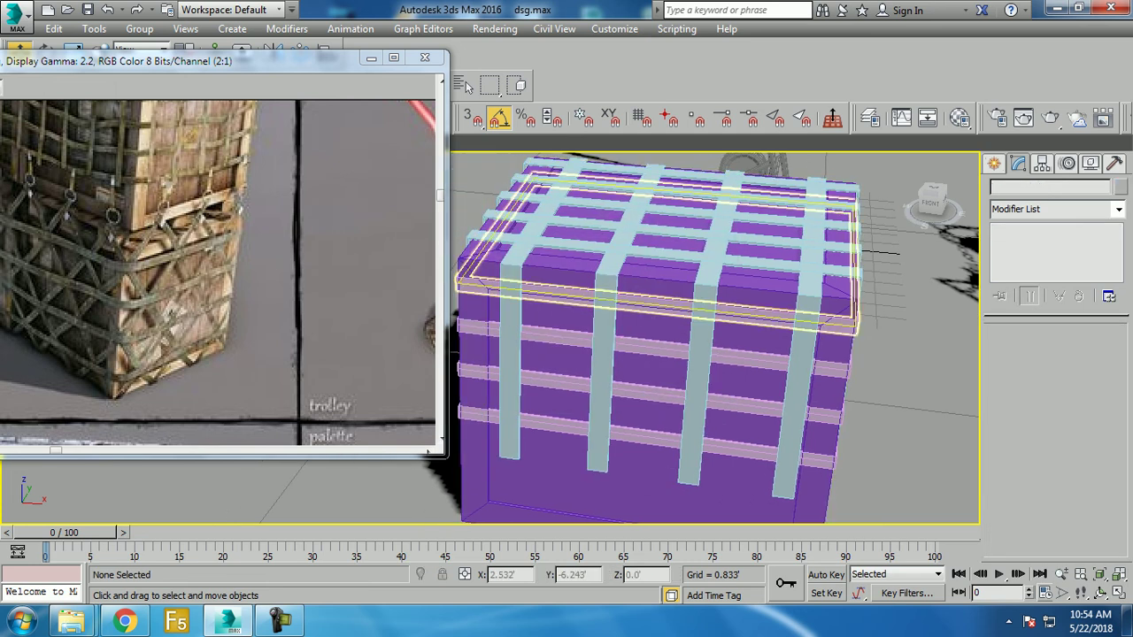
Step: Draw a small line shape, Line014, on the crate side in the maximized Front view
{"action": "middle_click_drag", "start_coordinate": [739, 310], "coordinate": [673, 265], "text": "alt"}
{"action": "middle_click_drag", "start_coordinate": [708, 336], "coordinate": [700, 314], "text": "alt"}
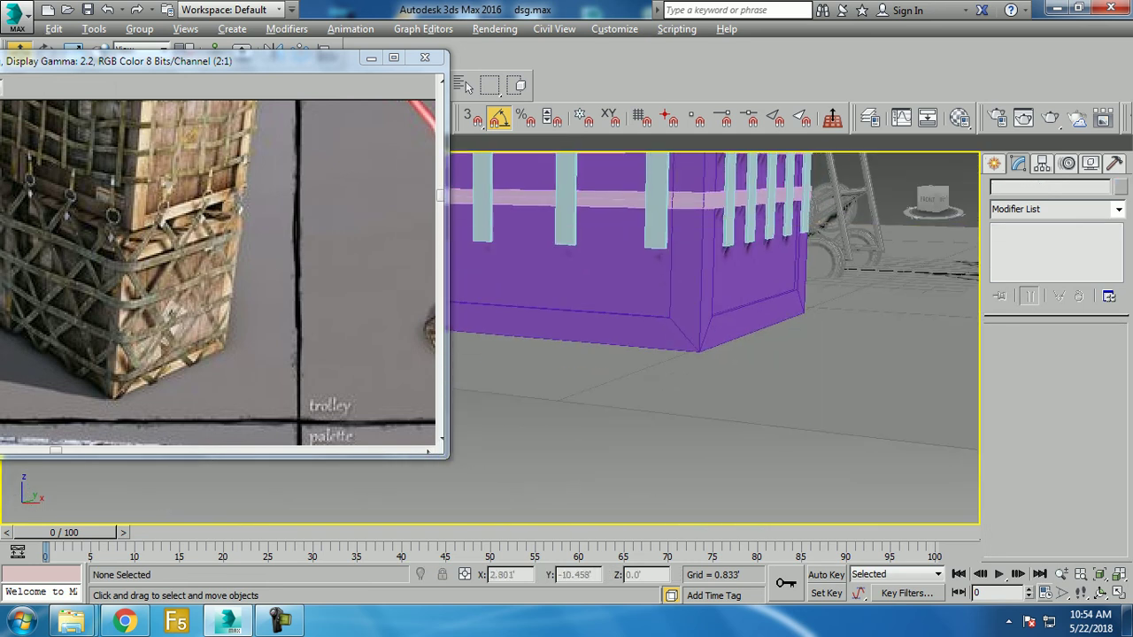
{"action": "key", "text": "alt+w"}
{"action": "left_click", "coordinate": [735, 248]}
{"action": "key", "text": "alt+w"}
{"action": "scroll", "coordinate": [787, 254], "scroll_direction": "up", "scroll_amount": 2}
{"action": "scroll", "coordinate": [788, 254], "scroll_direction": "up", "scroll_amount": 2}
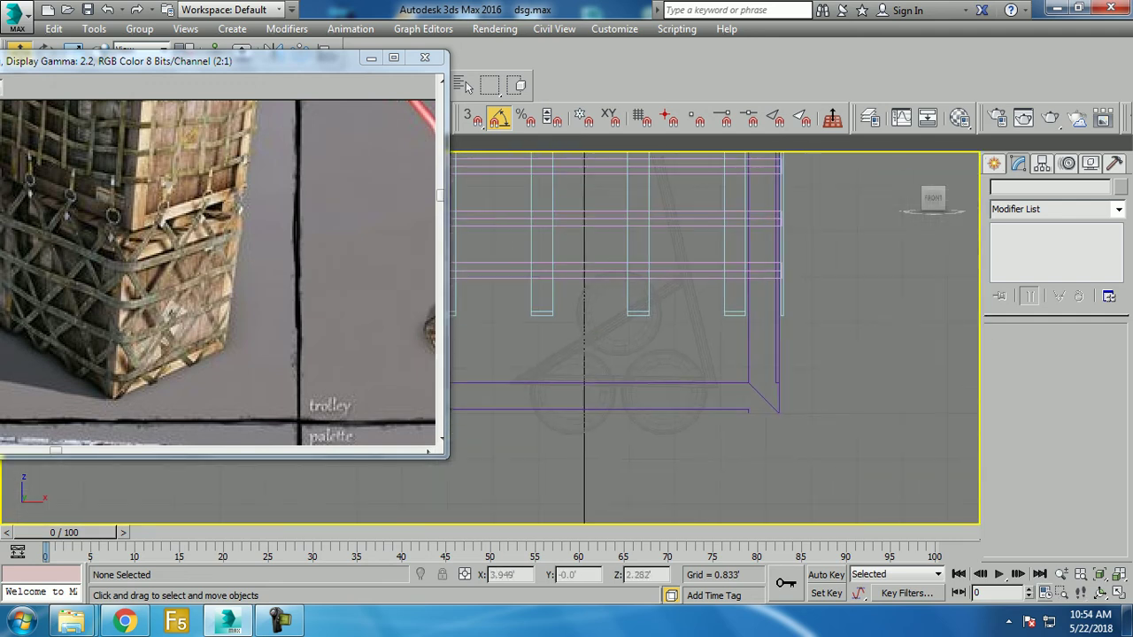
{"action": "left_click", "coordinate": [1023, 282]}
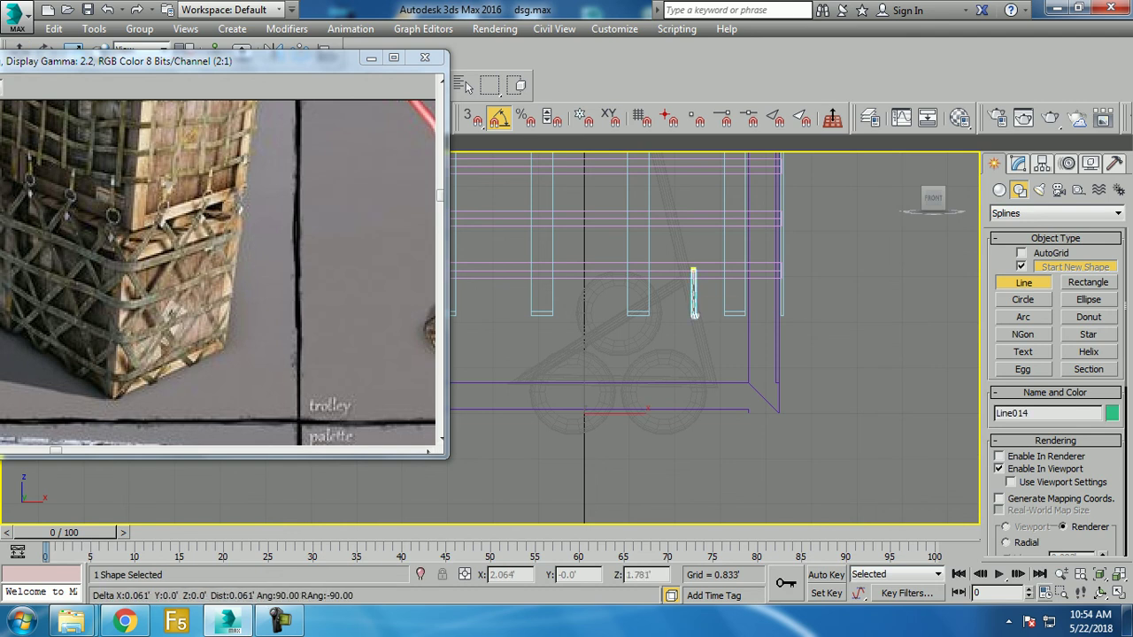
{"action": "right_click", "coordinate": [695, 315]}
Step: Offset the Line014 strap by 0.741 and nudge it slightly down
{"action": "key", "text": "alt+w"}
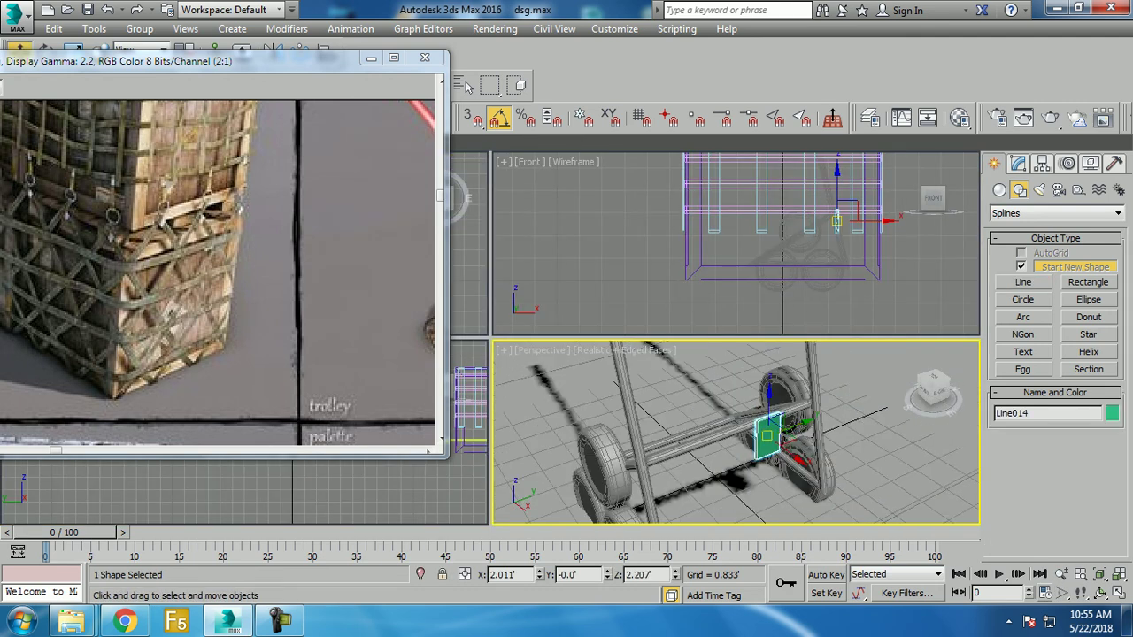
{"action": "scroll", "coordinate": [736, 432], "scroll_direction": "down", "scroll_amount": 5}
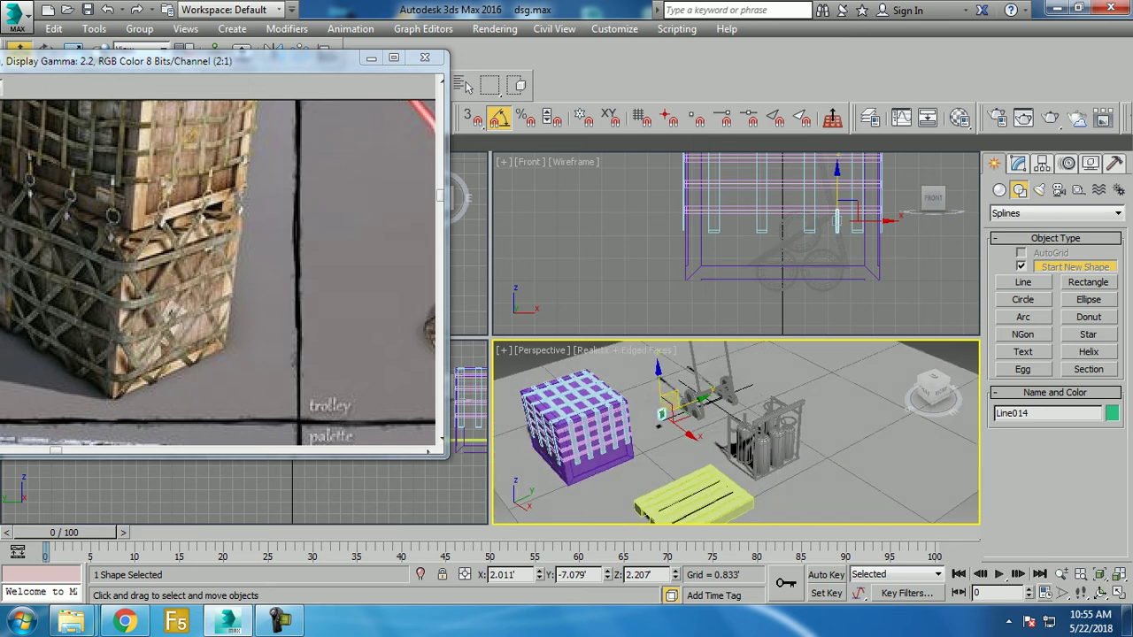
{"action": "key", "text": "z"}
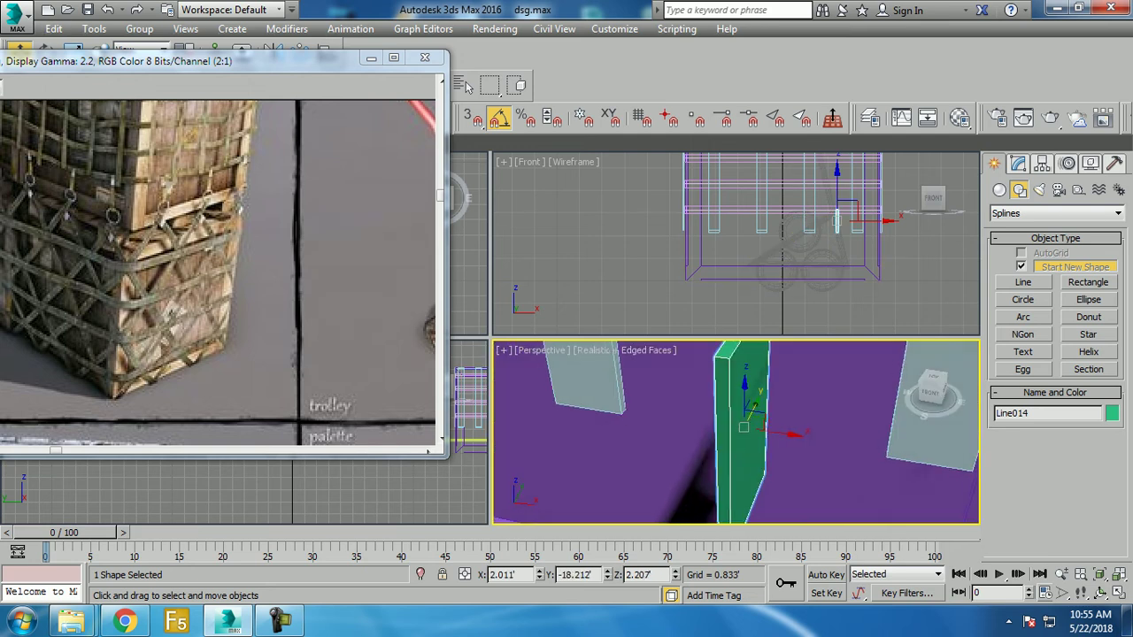
{"action": "key", "text": "alt+w"}
{"action": "key", "text": "z"}
{"action": "key", "text": "e"}
{"action": "type", "text": "w"}
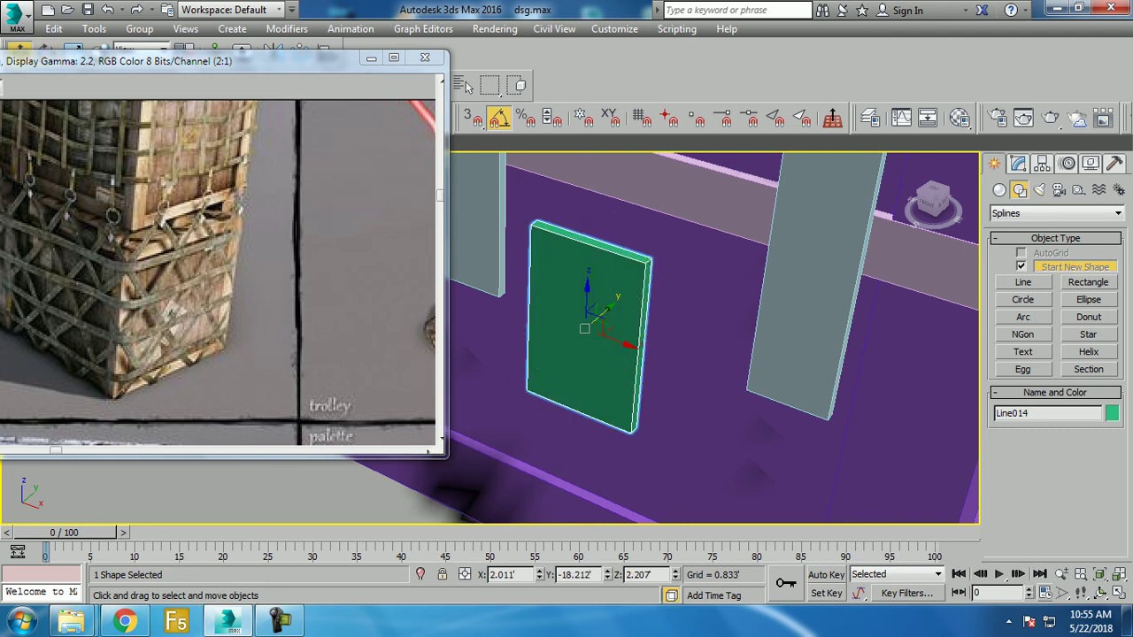
{"action": "type", "text": "0"}
{"action": "key", "text": "Tab"}
{"action": "type", "text": "0.741"}
{"action": "key", "text": "Tab"}
{"action": "type", "text": "0"}
{"action": "key", "text": "Return"}
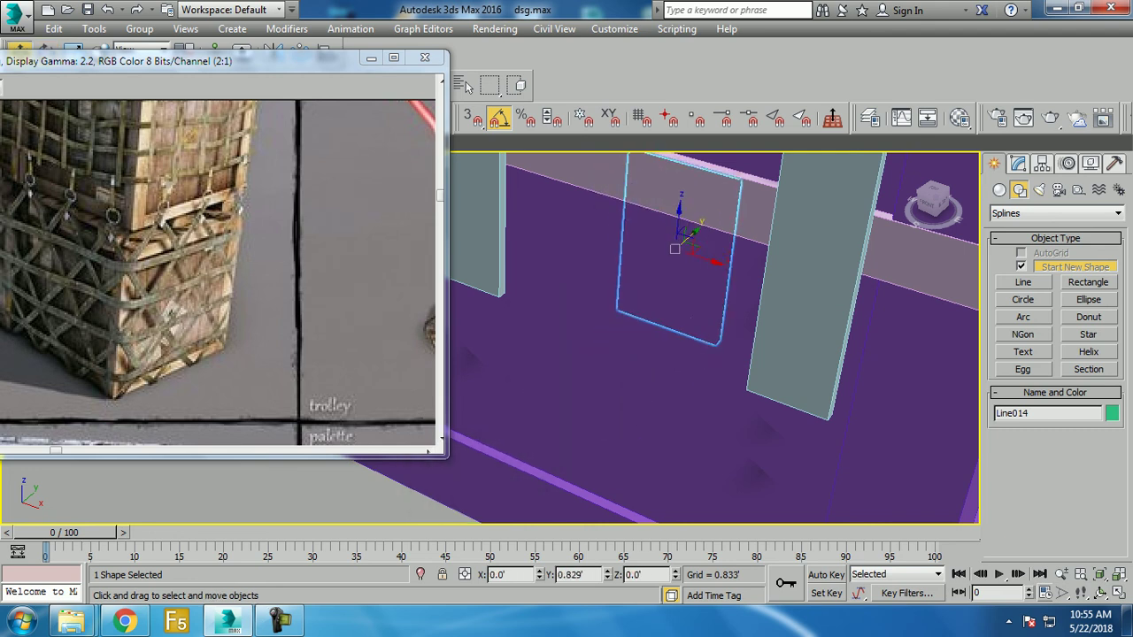
{"action": "left_click_drag", "start_coordinate": [539, 577], "coordinate": [539, 581]}
Step: Scale the green strap narrower and set its height scale to 210 percent
{"action": "key", "text": "r"}
{"action": "key", "text": "f"}
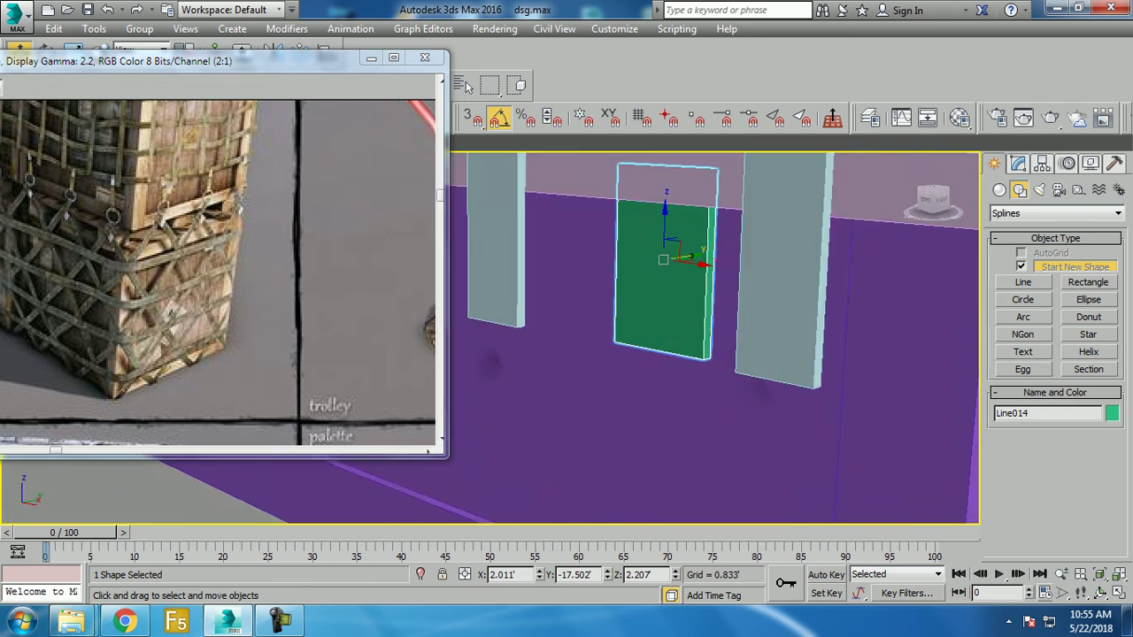
{"action": "left_click_drag", "start_coordinate": [713, 257], "coordinate": [668, 256]}
{"action": "middle_click_drag", "start_coordinate": [672, 398], "coordinate": [691, 398], "text": "alt"}
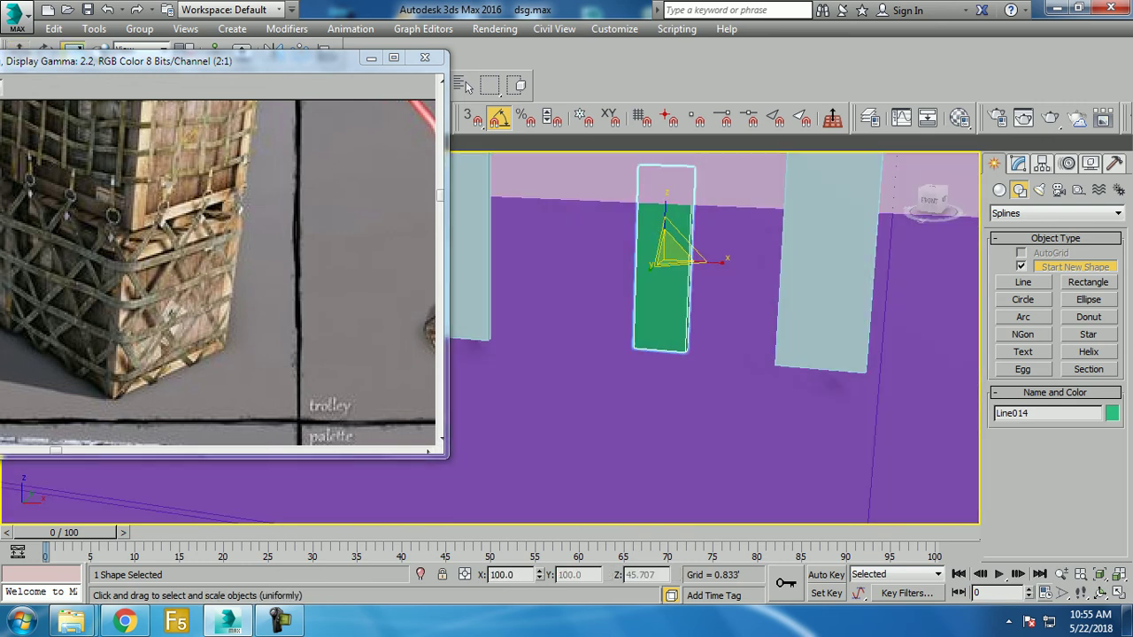
{"action": "type", "text": "210"}
{"action": "key", "text": "Return"}
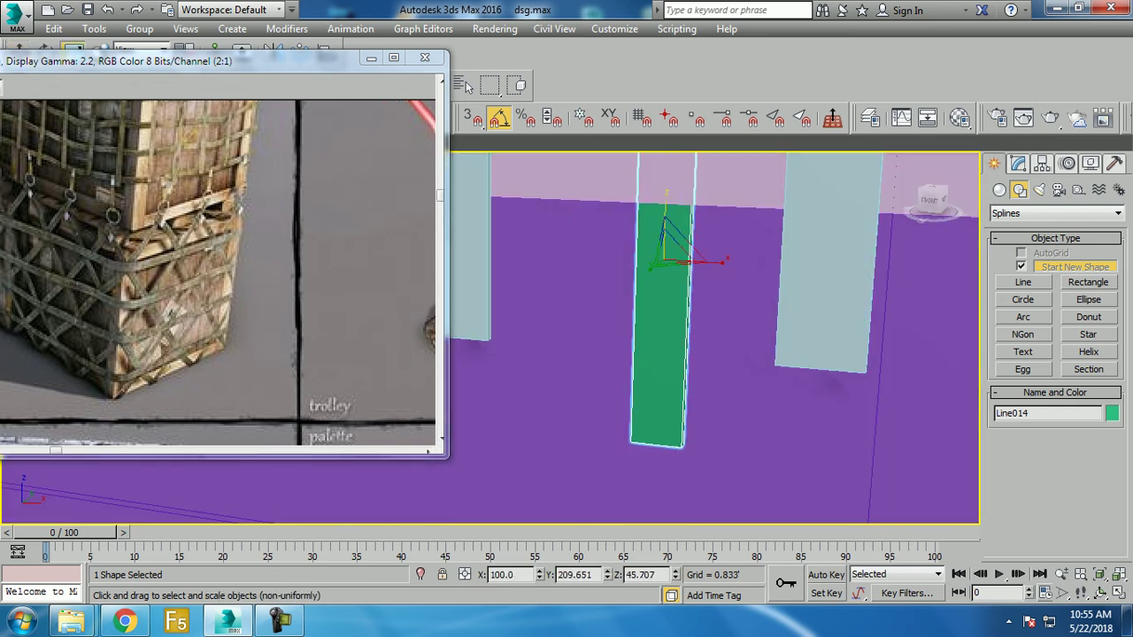
Step: Shorten the strap so it hangs just below the crate's horizontal band
{"action": "key", "text": "w"}
{"action": "left_click_drag", "start_coordinate": [665, 265], "coordinate": [663, 356]}
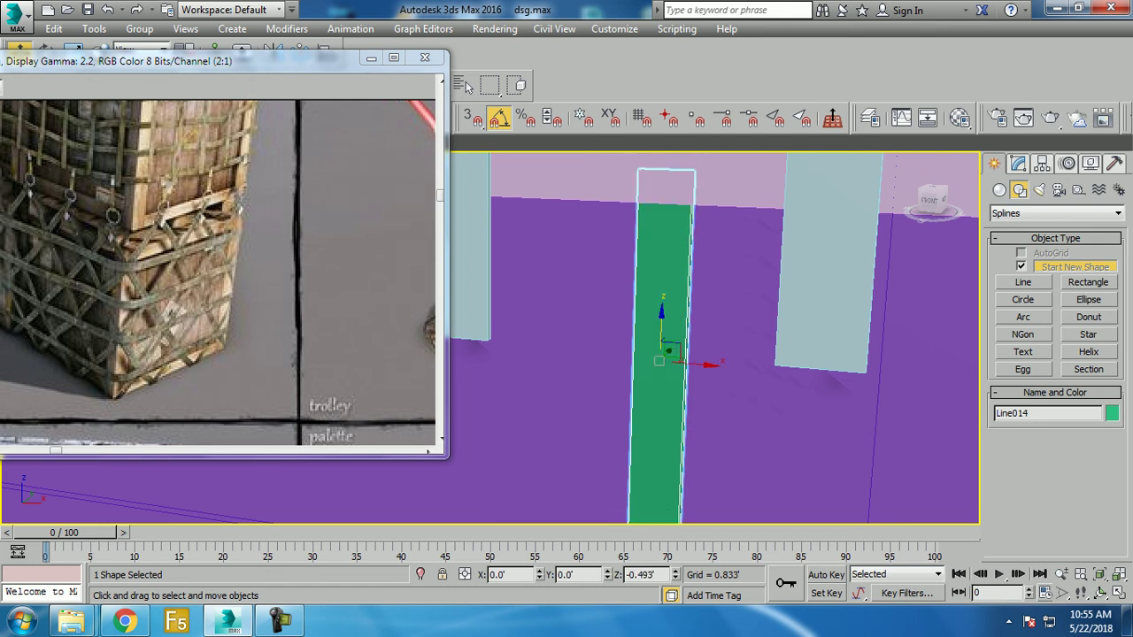
{"action": "scroll", "coordinate": [713, 336], "scroll_direction": "down", "scroll_amount": 5}
{"action": "middle_click_drag", "start_coordinate": [713, 336], "coordinate": [743, 336], "text": "alt"}
{"action": "key", "text": "r"}
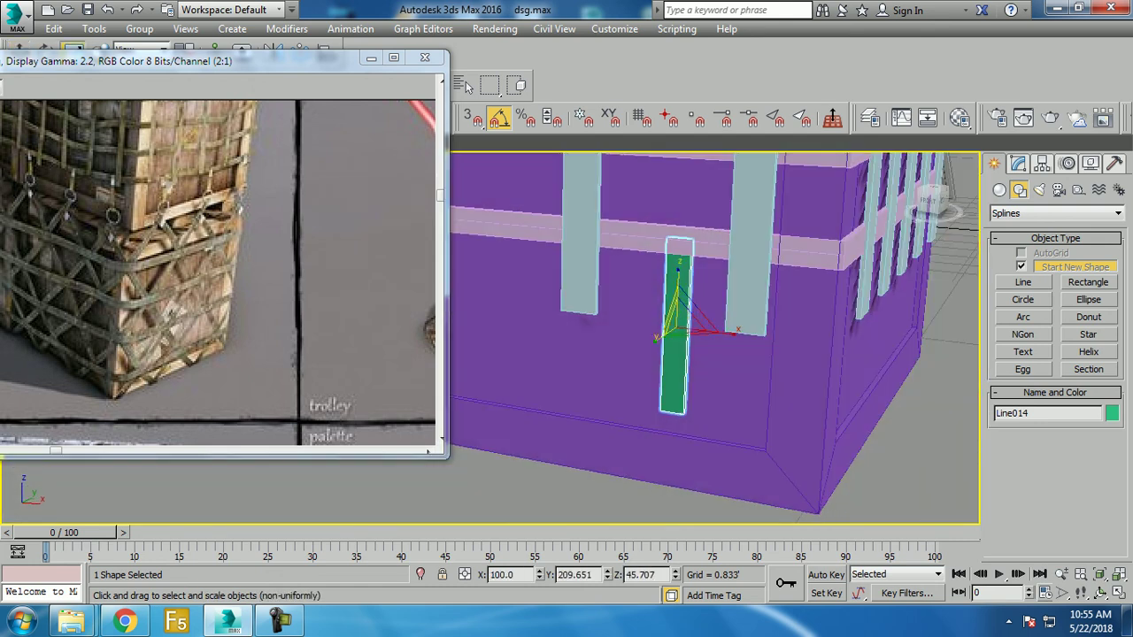
{"action": "key", "text": "w"}
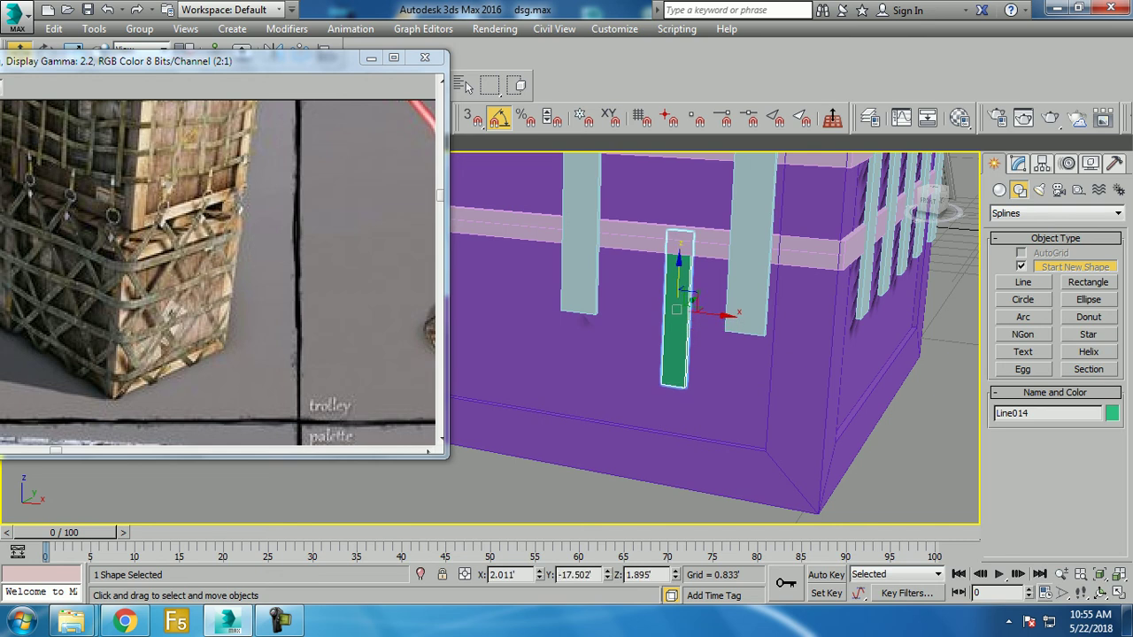
Step: Pick the Circle shape tool and maximize the Front view for drawing
{"action": "left_click", "coordinate": [1023, 299]}
{"action": "key", "text": "alt+w"}
{"action": "key", "text": "alt+w"}
{"action": "scroll", "coordinate": [718, 372], "scroll_direction": "up", "scroll_amount": 2}
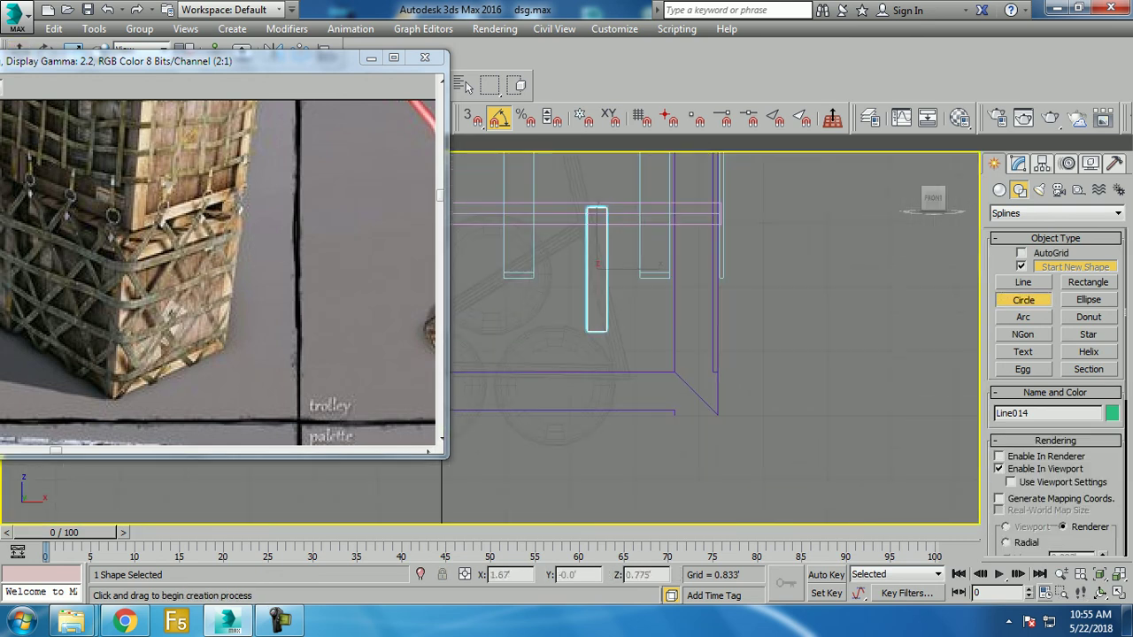
Step: Draw a small circle, Circle003, and give it a Radial rendered cross-section
{"action": "left_click_drag", "start_coordinate": [592, 340], "coordinate": [612, 339]}
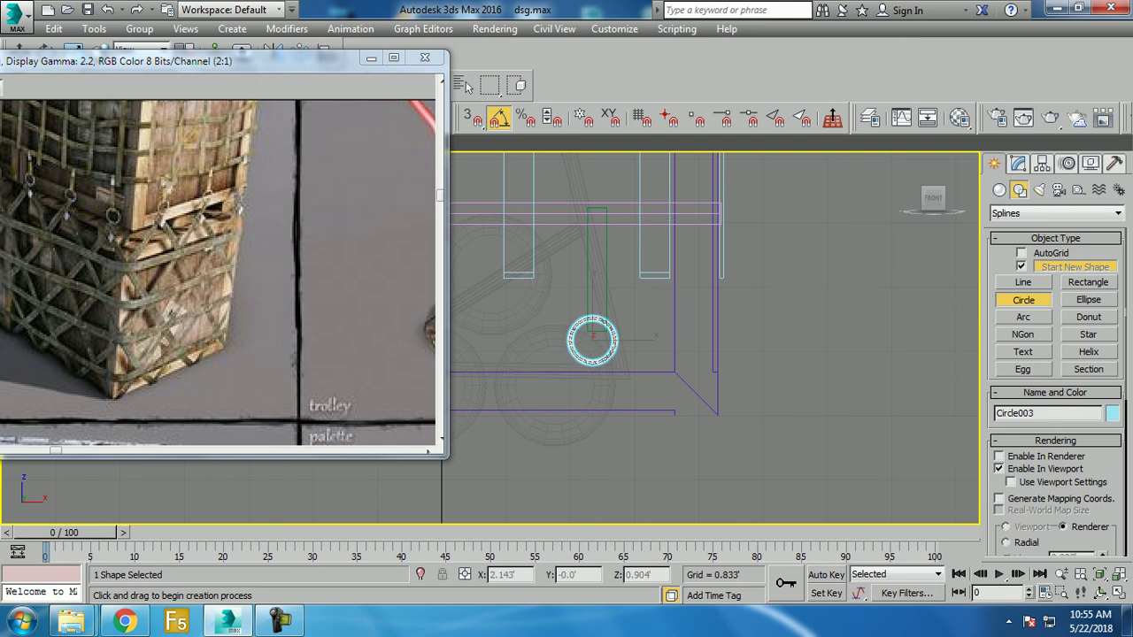
{"action": "key", "text": "w"}
{"action": "key", "text": "alt+w"}
{"action": "key", "text": "alt+w"}
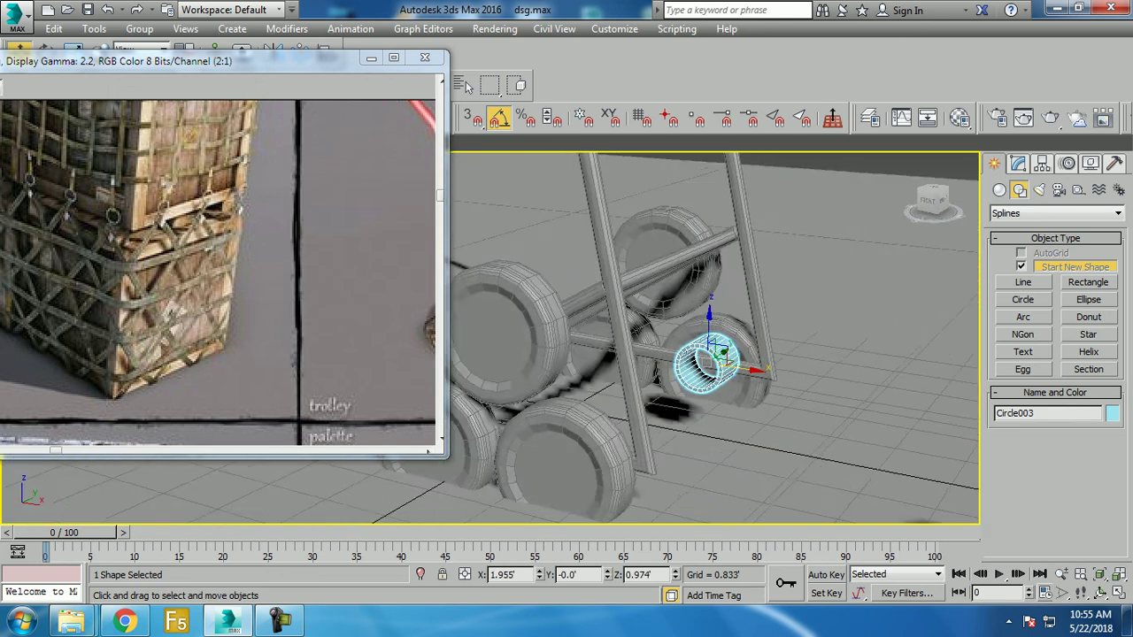
{"action": "scroll", "coordinate": [724, 362], "scroll_direction": "down", "scroll_amount": 6}
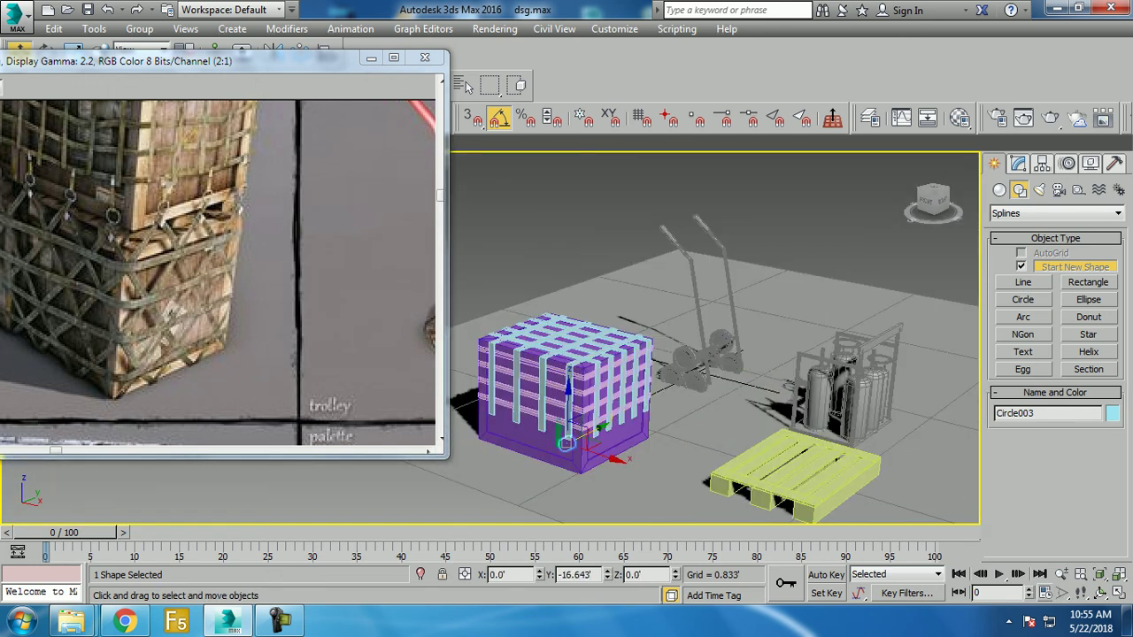
{"action": "key", "text": "z"}
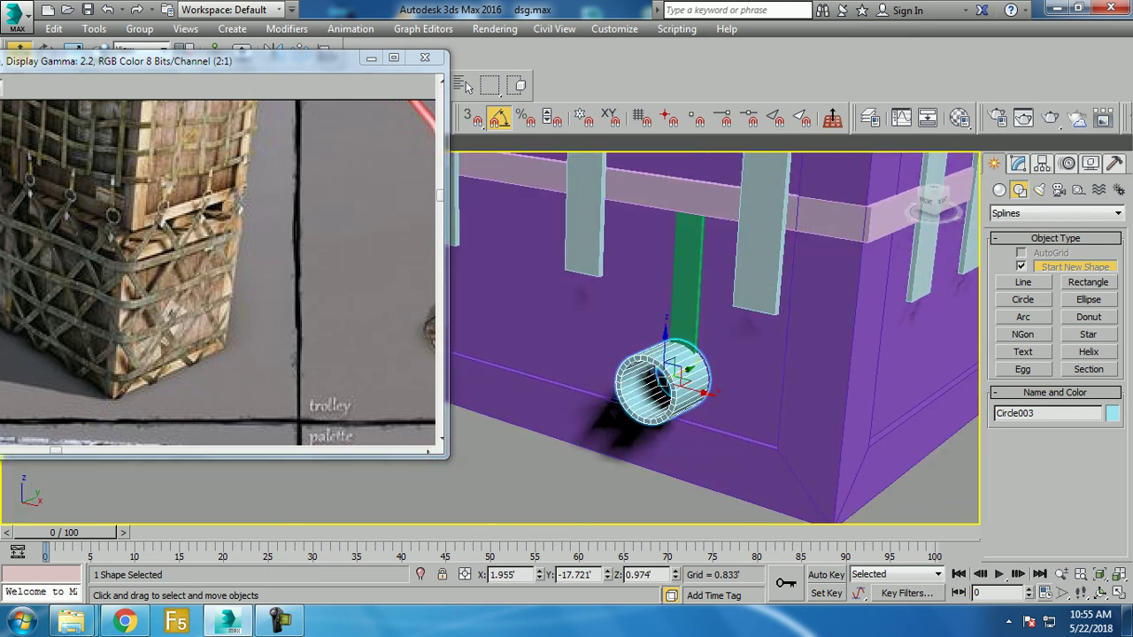
{"action": "left_click", "coordinate": [1018, 163]}
{"action": "left_click", "coordinate": [1003, 436]}
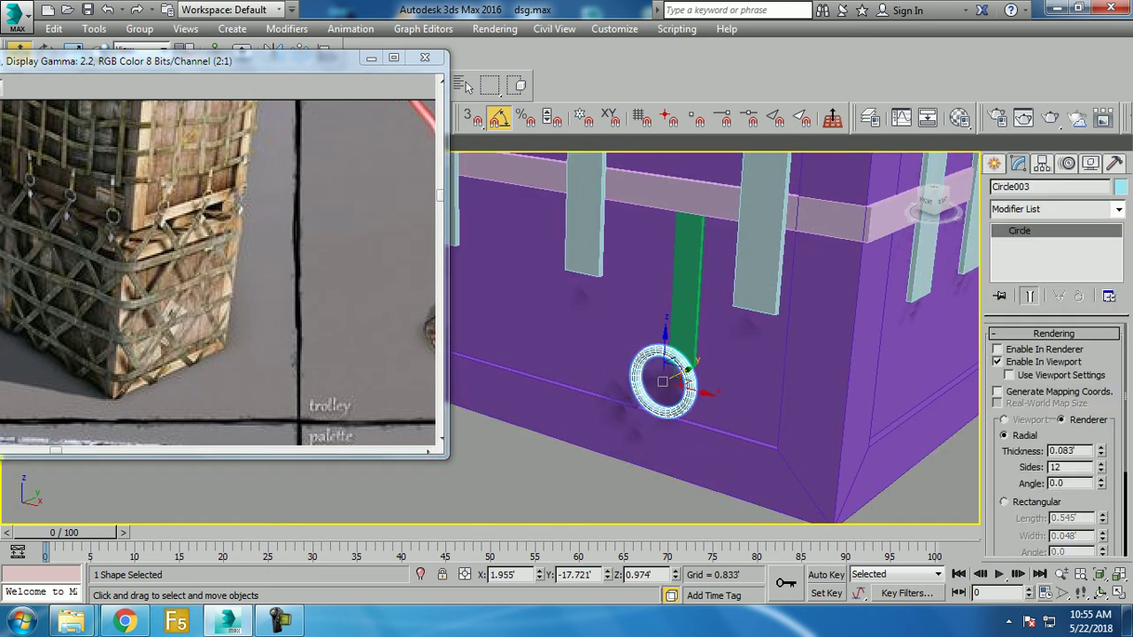
Step: Move the ring so it sits right under the green strap
{"action": "middle_click_drag", "start_coordinate": [664, 380], "coordinate": [637, 390], "text": "alt"}
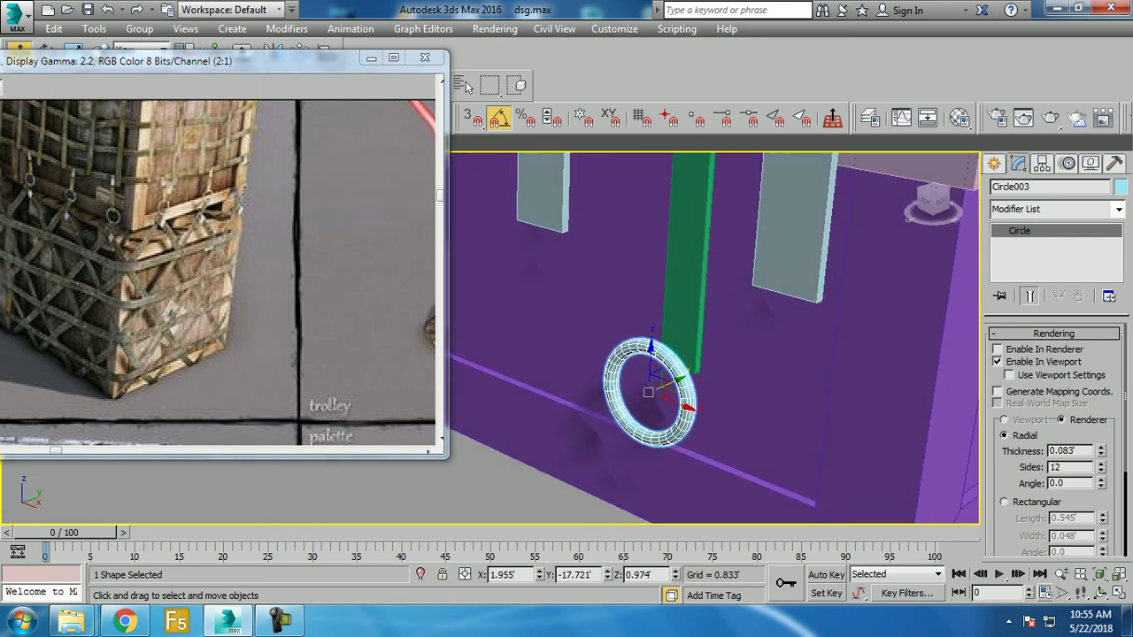
{"action": "left_click_drag", "start_coordinate": [672, 383], "coordinate": [695, 374]}
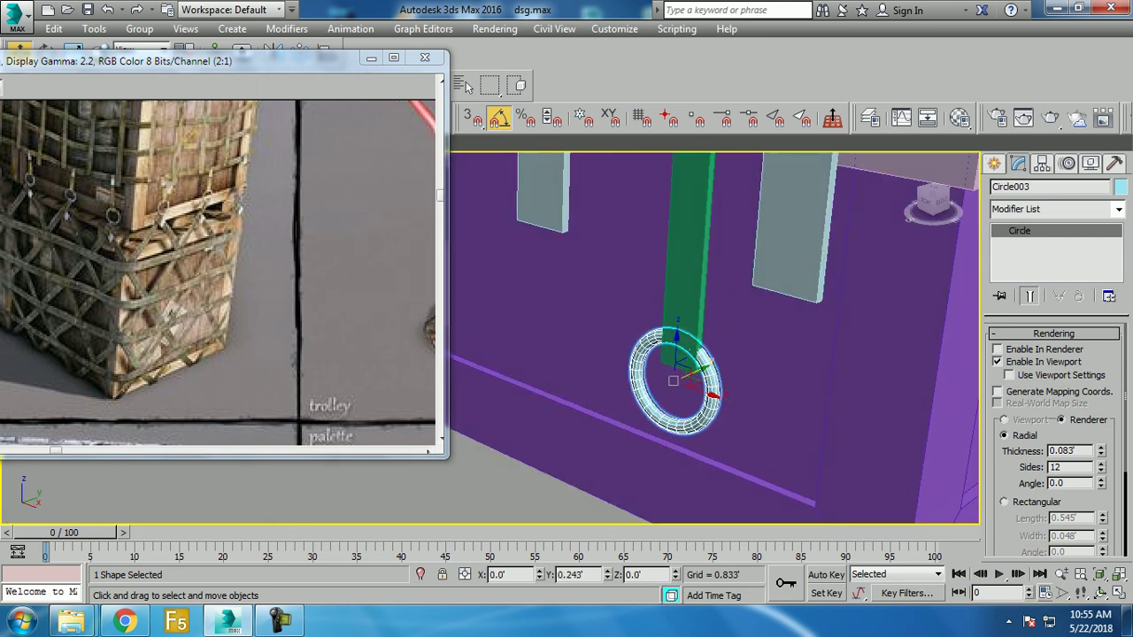
{"action": "key", "text": "f"}
{"action": "left_click_drag", "start_coordinate": [672, 382], "coordinate": [680, 394]}
{"action": "scroll", "coordinate": [683, 372], "scroll_direction": "down", "scroll_amount": 3}
{"action": "mouse_move", "coordinate": [683, 361]}
{"action": "middle_mouse_down", "text": "alt"}
{"action": "mouse_move", "coordinate": [708, 354]}
{"action": "mouse_move", "coordinate": [699, 327]}
{"action": "mouse_move", "coordinate": [726, 332]}
{"action": "middle_mouse_up", "text": "alt"}
Step: Clone the ring and strap along the crate base into three hanging loops
{"action": "left_click", "coordinate": [700, 327], "text": "ctrl"}
{"action": "left_click_drag", "start_coordinate": [750, 345], "coordinate": [638, 317], "text": "shift"}
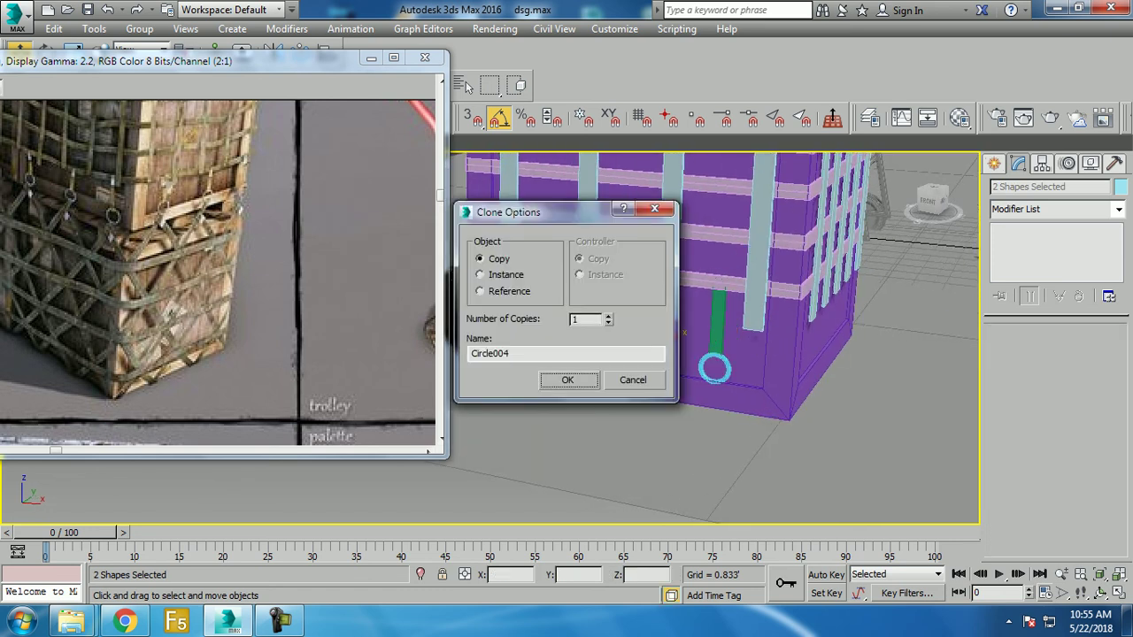
{"action": "key", "text": "Return"}
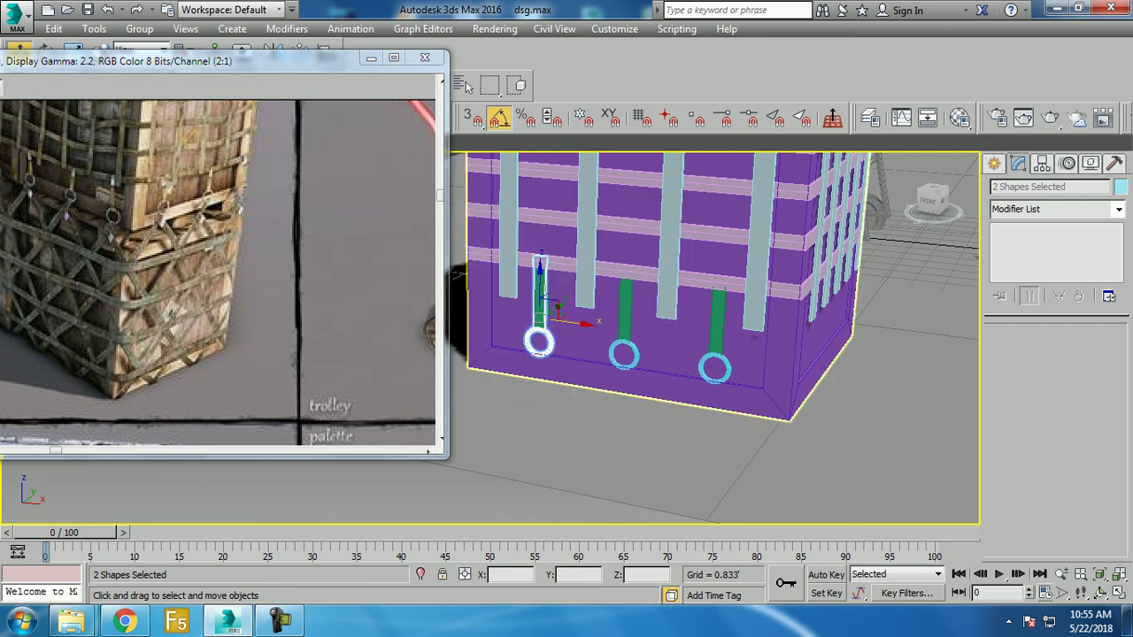
{"action": "scroll", "coordinate": [708, 336], "scroll_direction": "down", "scroll_amount": 5}
{"action": "middle_click_drag", "start_coordinate": [708, 336], "coordinate": [725, 319], "text": "alt"}
{"action": "scroll", "coordinate": [708, 336], "scroll_direction": "up", "scroll_amount": 2}
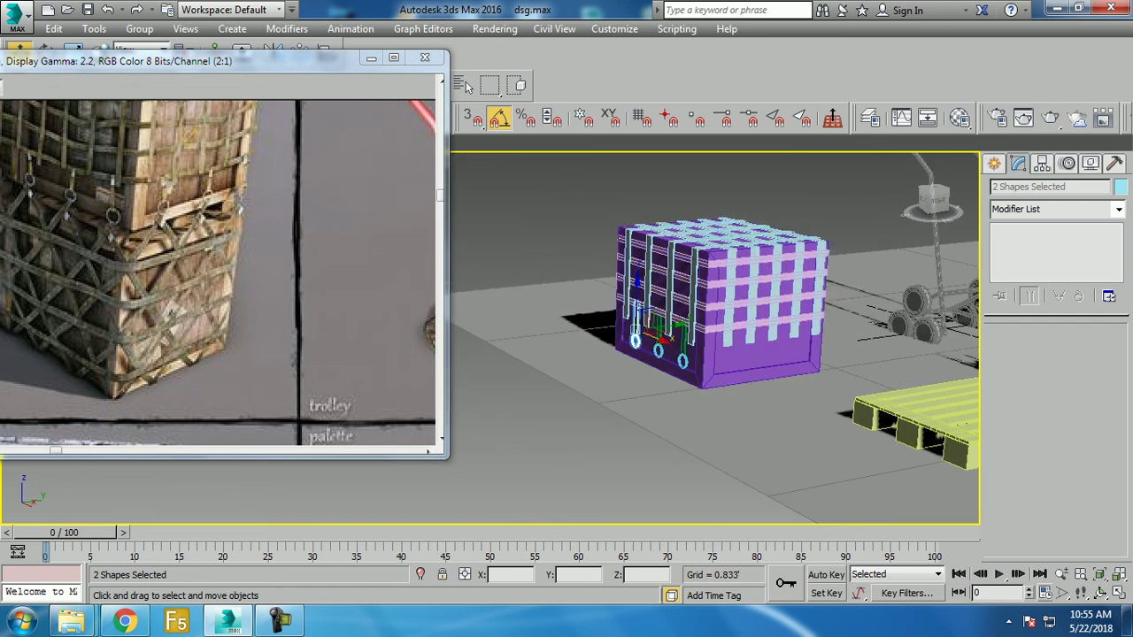
{"action": "left_click_drag", "start_coordinate": [565, 184], "coordinate": [979, 522]}
Step: Colour all objects gray, then select only the crate and its parts
{"action": "left_click", "coordinate": [1120, 186]}
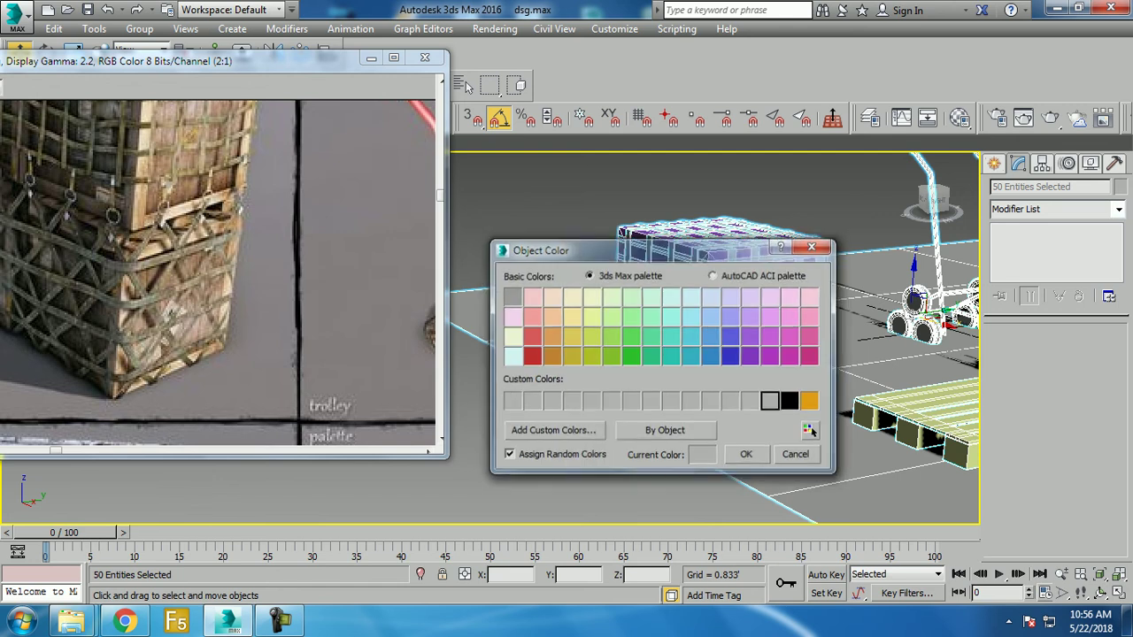
{"action": "left_click", "coordinate": [746, 454]}
{"action": "left_click", "coordinate": [531, 461]}
{"action": "left_click", "coordinate": [717, 310]}
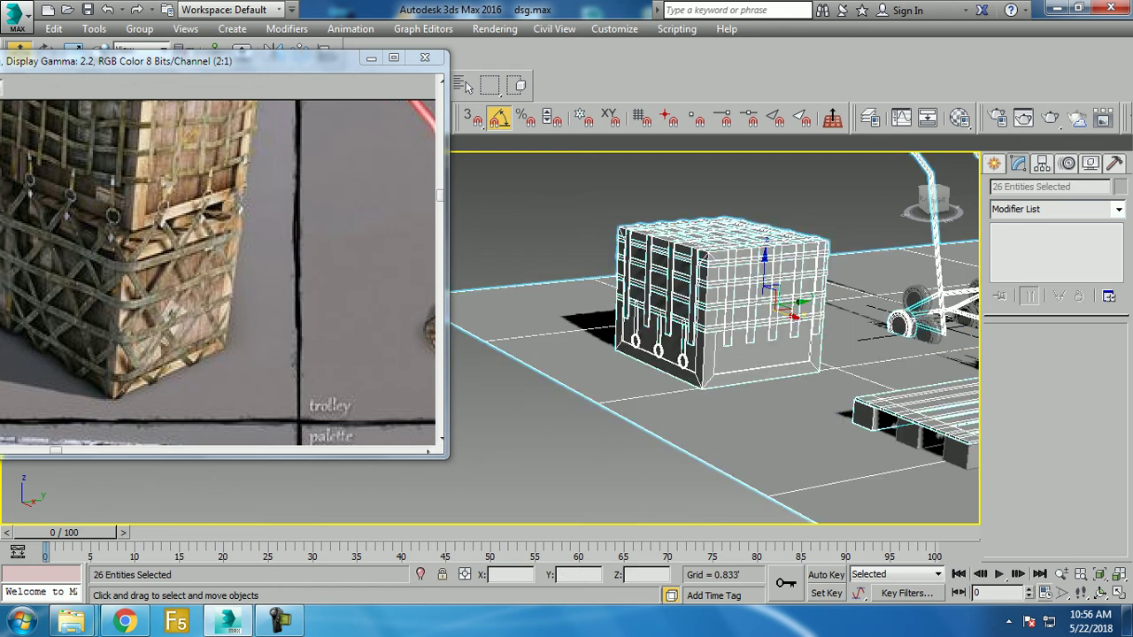
{"action": "left_click", "coordinate": [708, 301]}
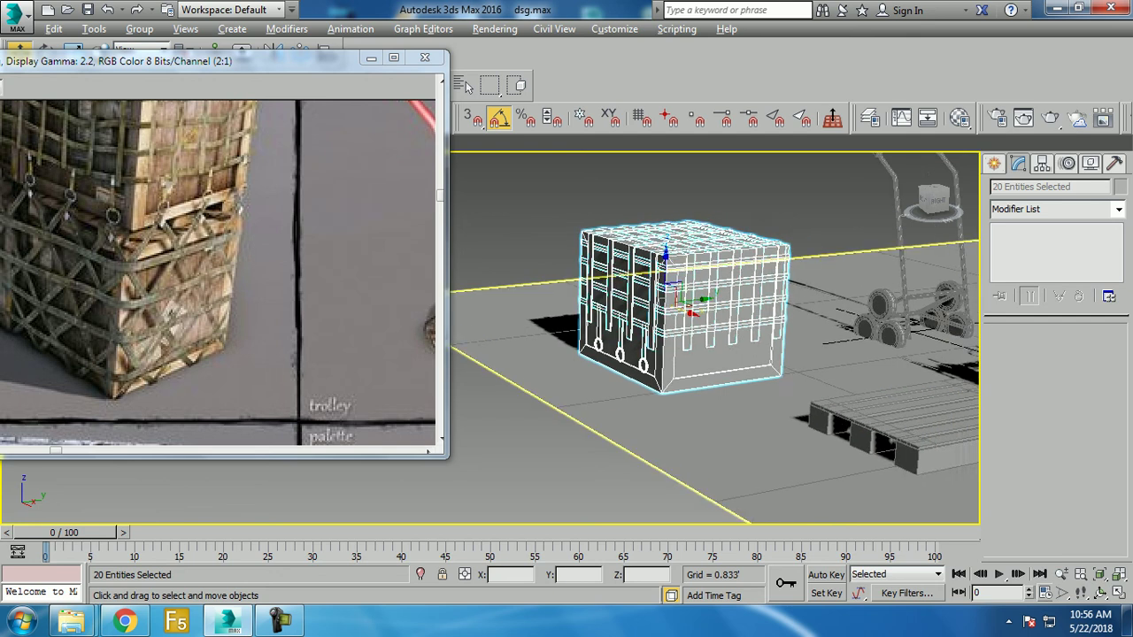
Step: Shift-drag the crate upward to start a Box008 copy
{"action": "middle_click_drag", "start_coordinate": [708, 336], "coordinate": [637, 337], "text": "alt"}
{"action": "scroll", "coordinate": [708, 337], "scroll_direction": "down", "scroll_amount": 5}
{"action": "scroll", "coordinate": [708, 336], "scroll_direction": "up", "scroll_amount": 5}
{"action": "middle_click_drag", "start_coordinate": [655, 292], "coordinate": [708, 341]}
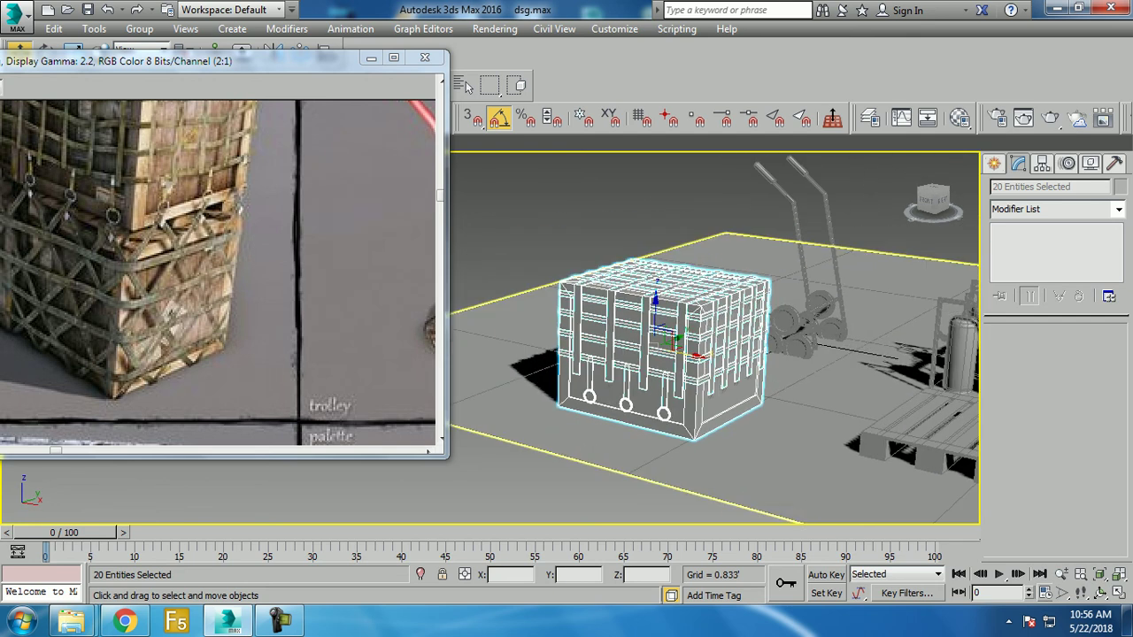
{"action": "left_click_drag", "start_coordinate": [657, 305], "coordinate": [657, 244], "text": "shift"}
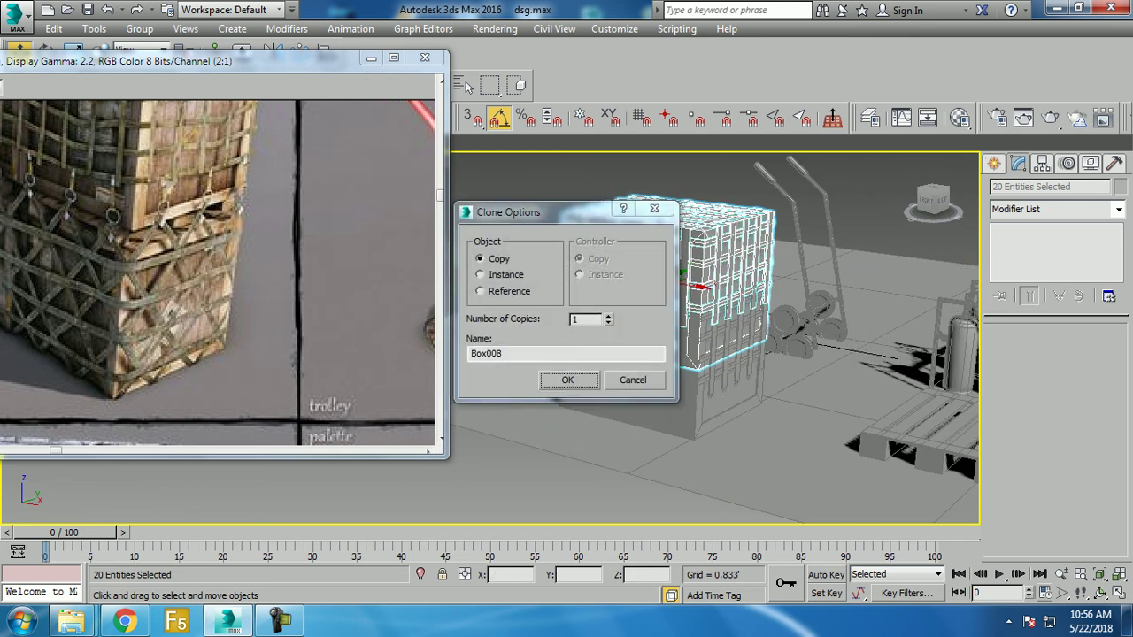
Step: Confirm the Box008 copy, raise it, and rotate it 90 degrees
{"action": "key", "text": "Return"}
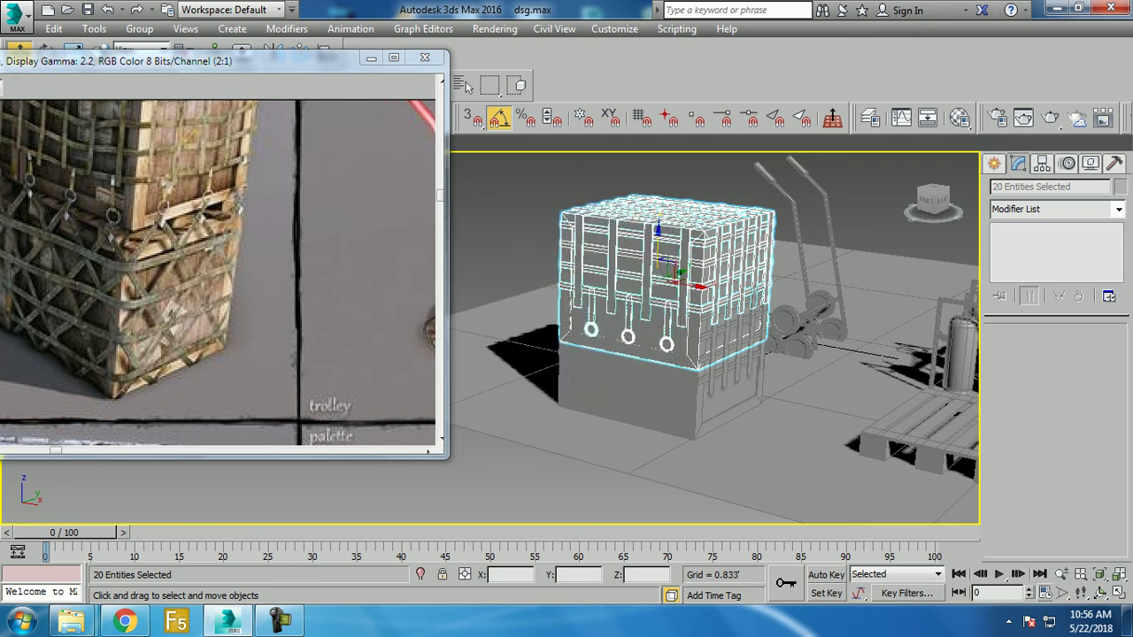
{"action": "left_click_drag", "start_coordinate": [659, 257], "coordinate": [659, 204]}
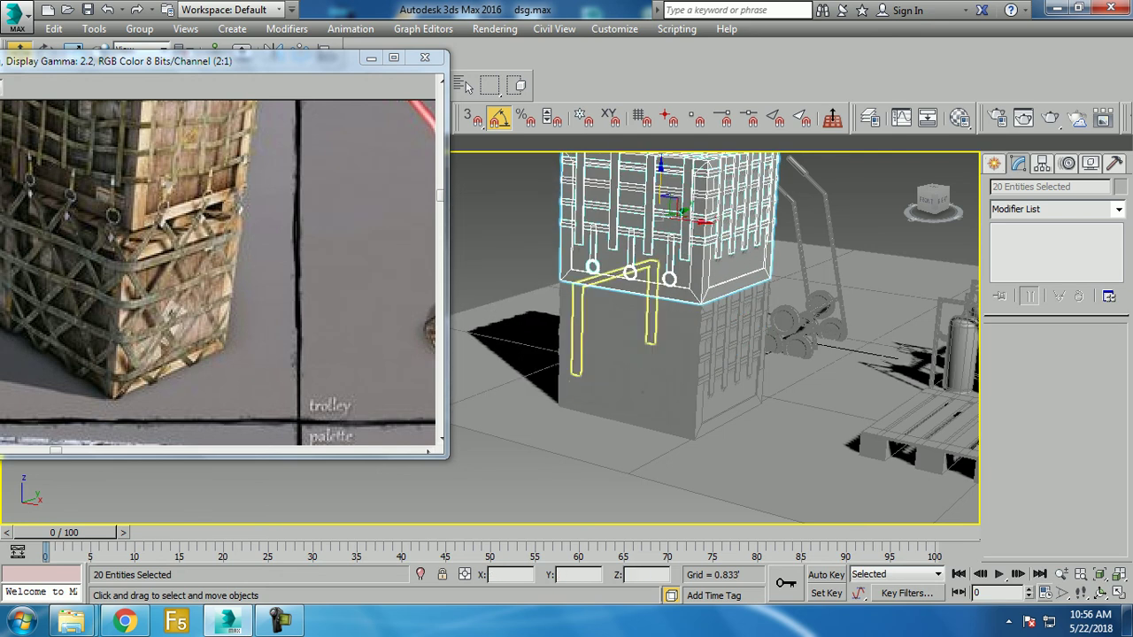
{"action": "key", "text": "e"}
{"action": "left_click_drag", "start_coordinate": [672, 221], "coordinate": [619, 225]}
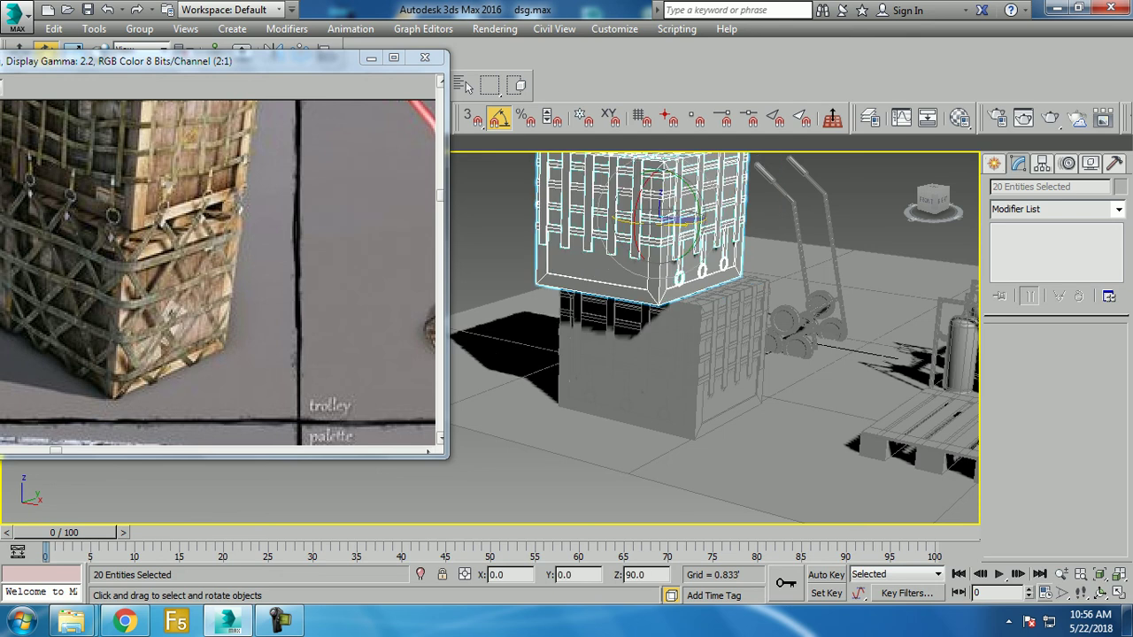
{"action": "key", "text": "w"}
Step: Lower the rotated copy so it sits stacked on the original crate
{"action": "middle_click_drag", "start_coordinate": [708, 354], "coordinate": [673, 354], "text": "alt"}
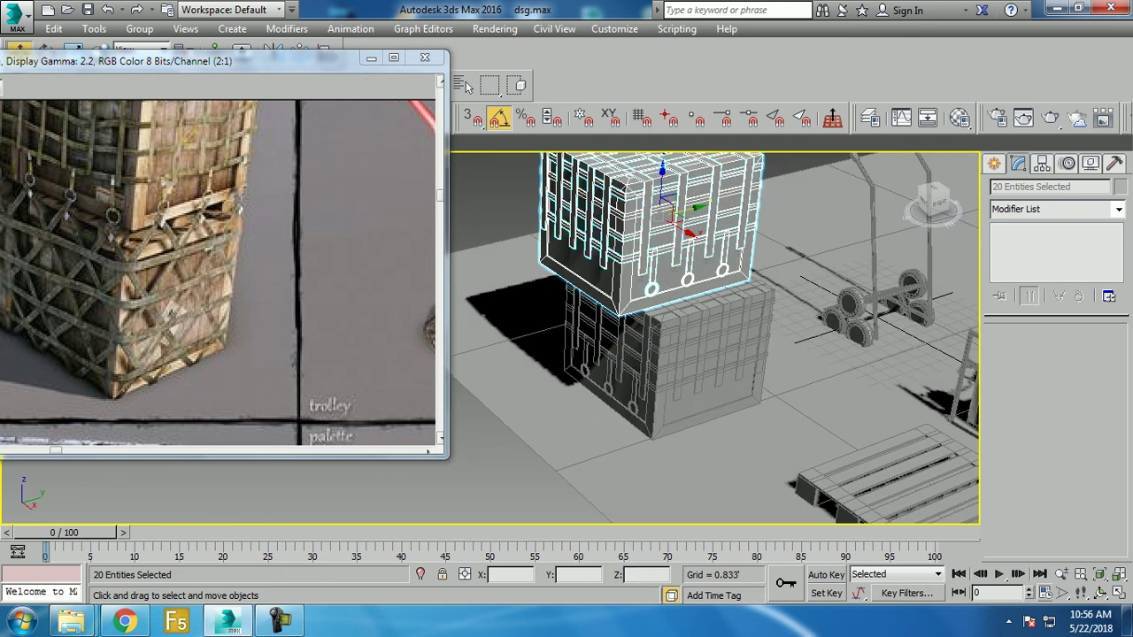
{"action": "left_click_drag", "start_coordinate": [675, 205], "coordinate": [697, 215]}
{"action": "middle_click_drag", "start_coordinate": [708, 337], "coordinate": [673, 318], "text": "alt"}
{"action": "scroll", "coordinate": [708, 336], "scroll_direction": "down", "scroll_amount": 5}
{"action": "scroll", "coordinate": [708, 336], "scroll_direction": "up", "scroll_amount": 3}
{"action": "scroll", "coordinate": [743, 482], "scroll_direction": "up", "scroll_amount": 3}
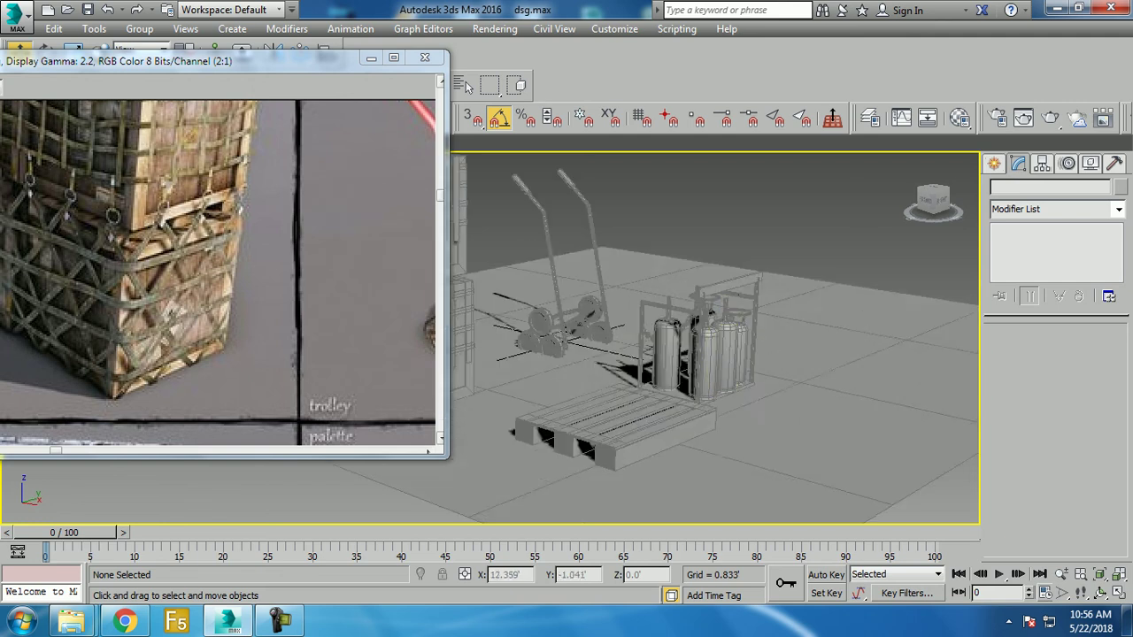